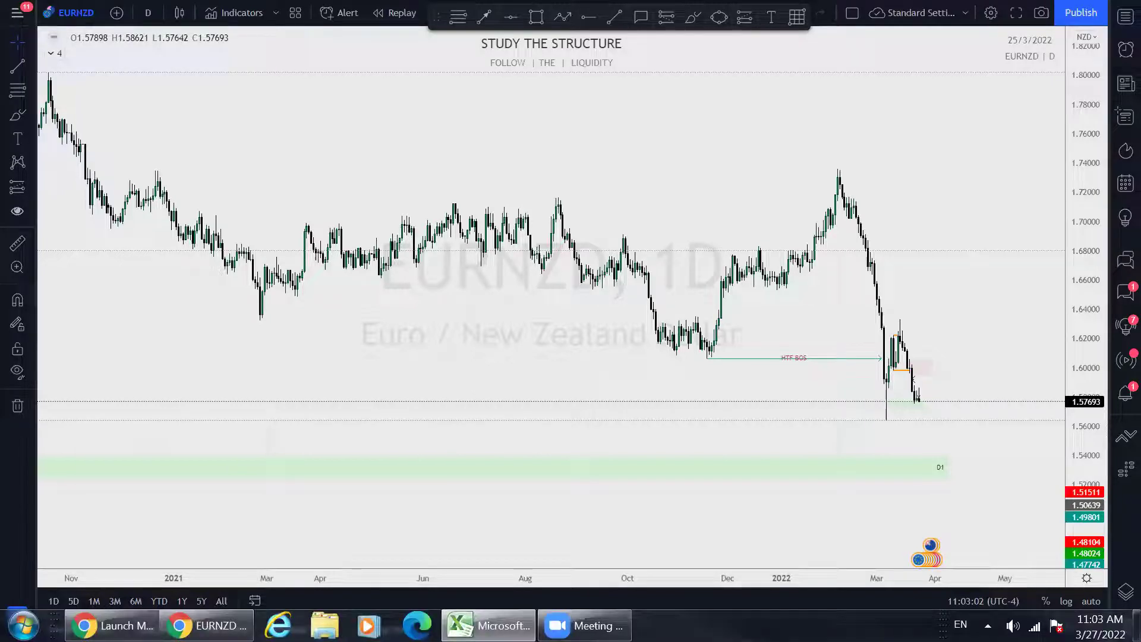
Switch to Excel to review the currency rate-of-change rankings in the RT Money Meter workbook, and return to the chart
click(488, 625)
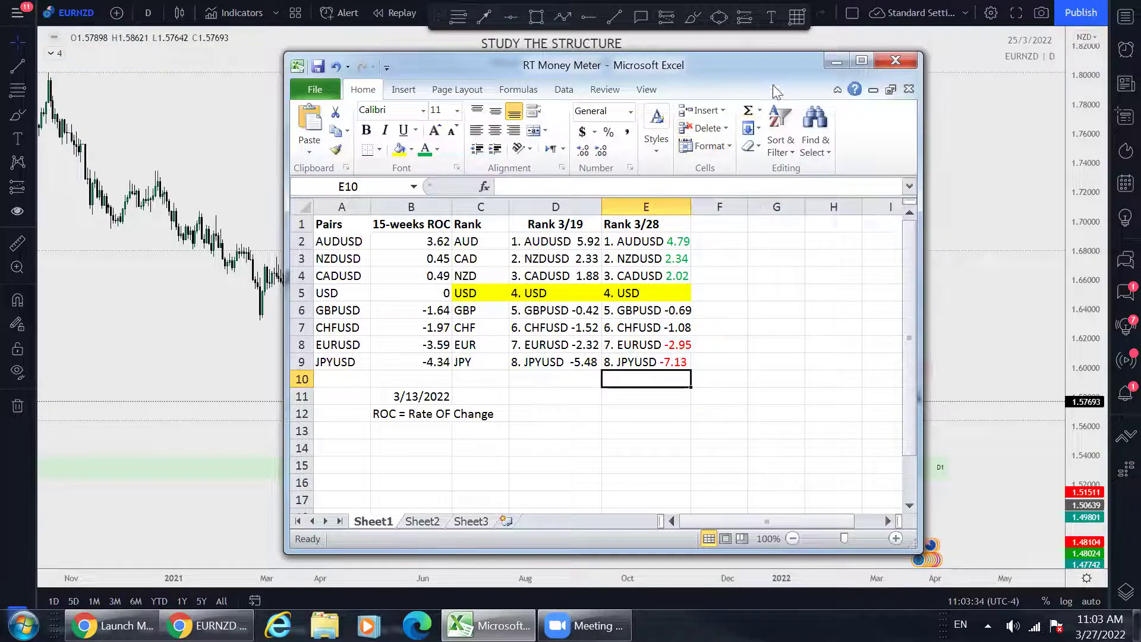
click(836, 61)
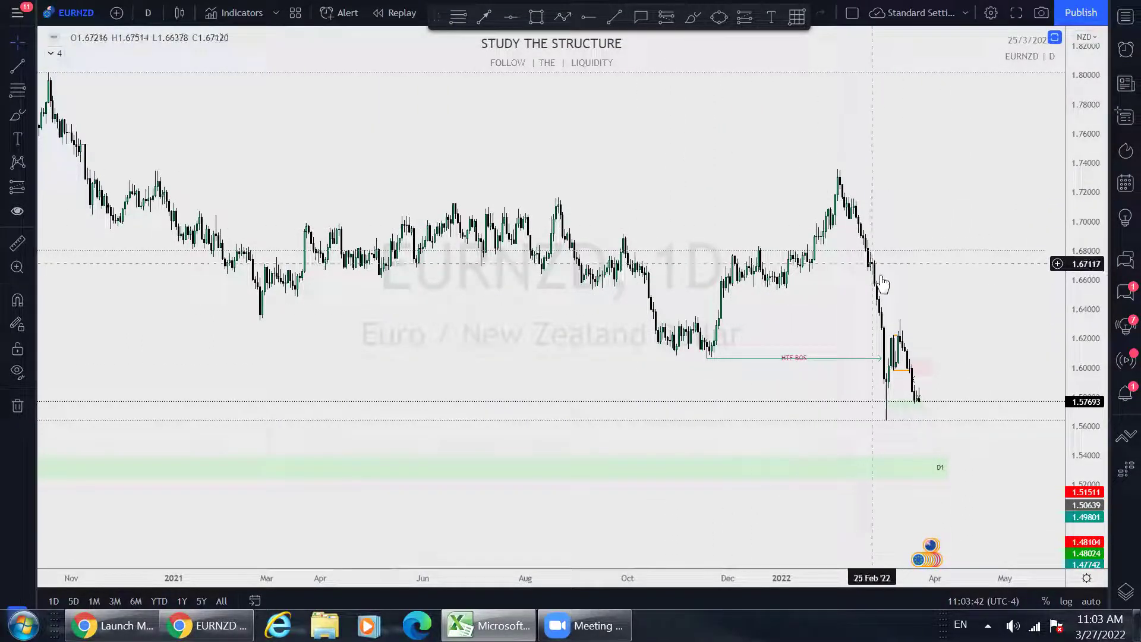
Trace the EURNZD daily swings with the Brush from the December 2020 high through the early 2021 low and August high to the November 2021 low
drag(1088, 343, 1097, 243)
drag(972, 293, 1036, 255)
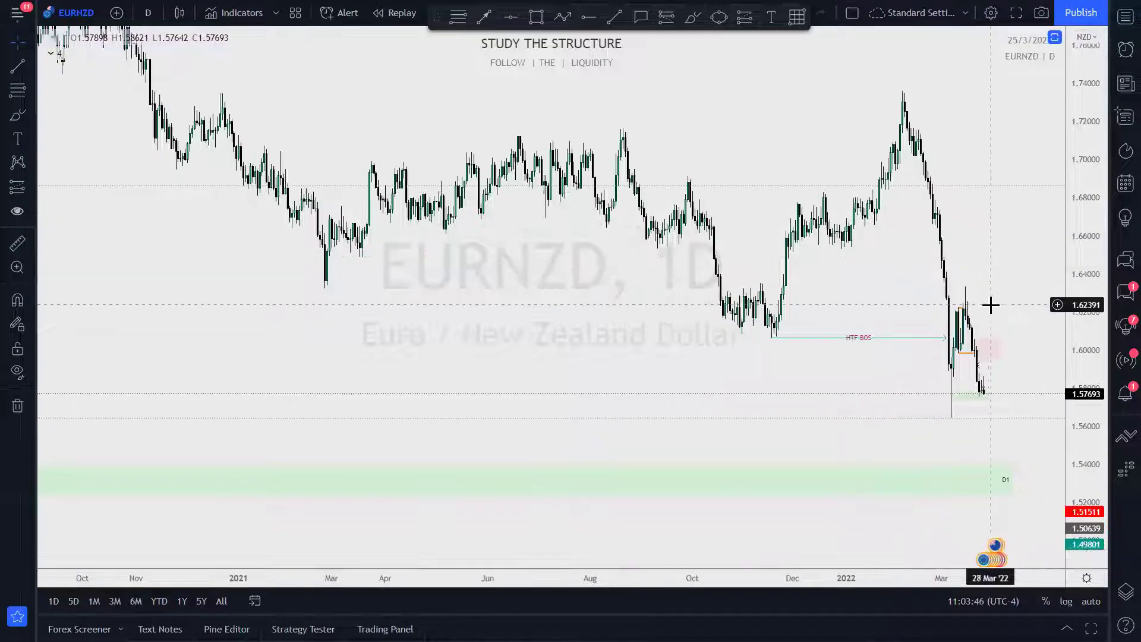
scroll(991, 312, up, 1)
scroll(991, 318, up, 1)
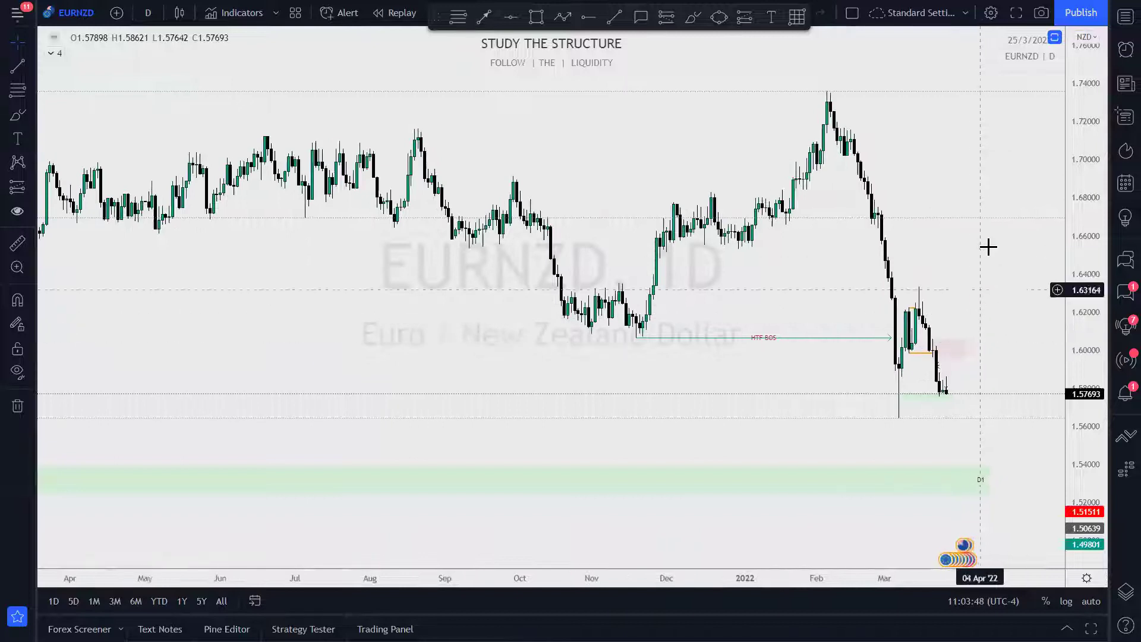
scroll(987, 252, up, 2)
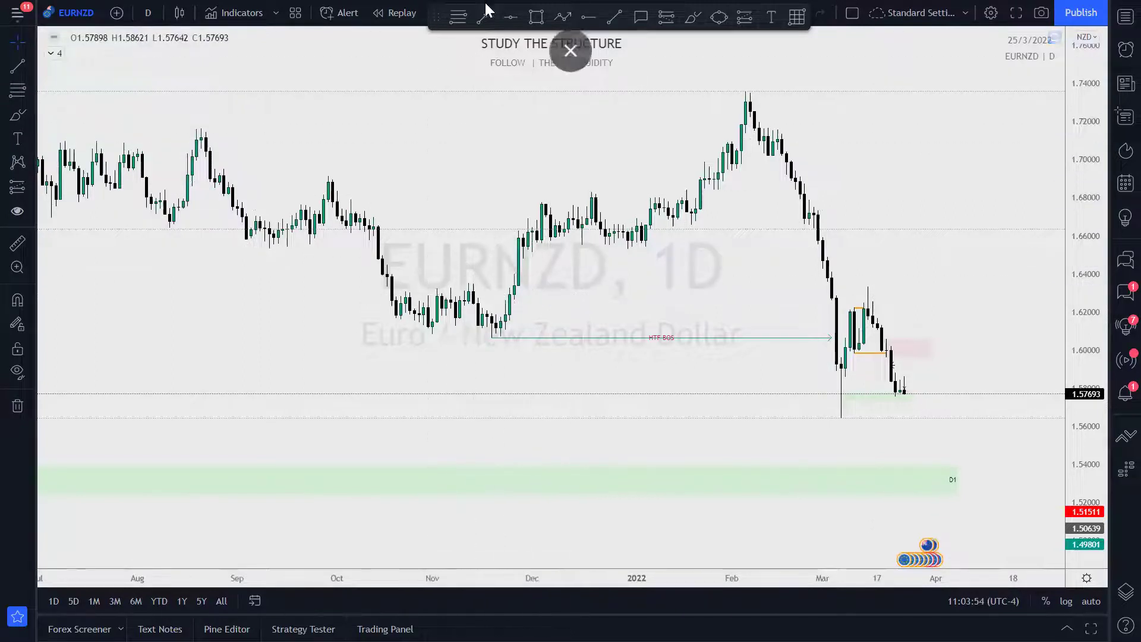
scroll(494, 166, down, 3)
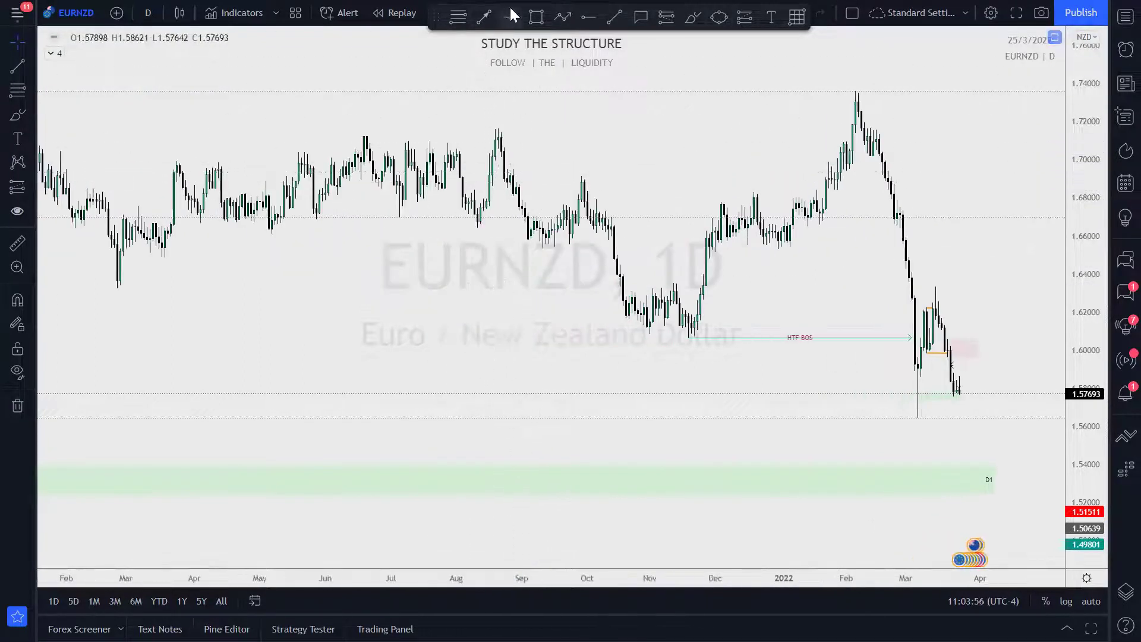
click(692, 17)
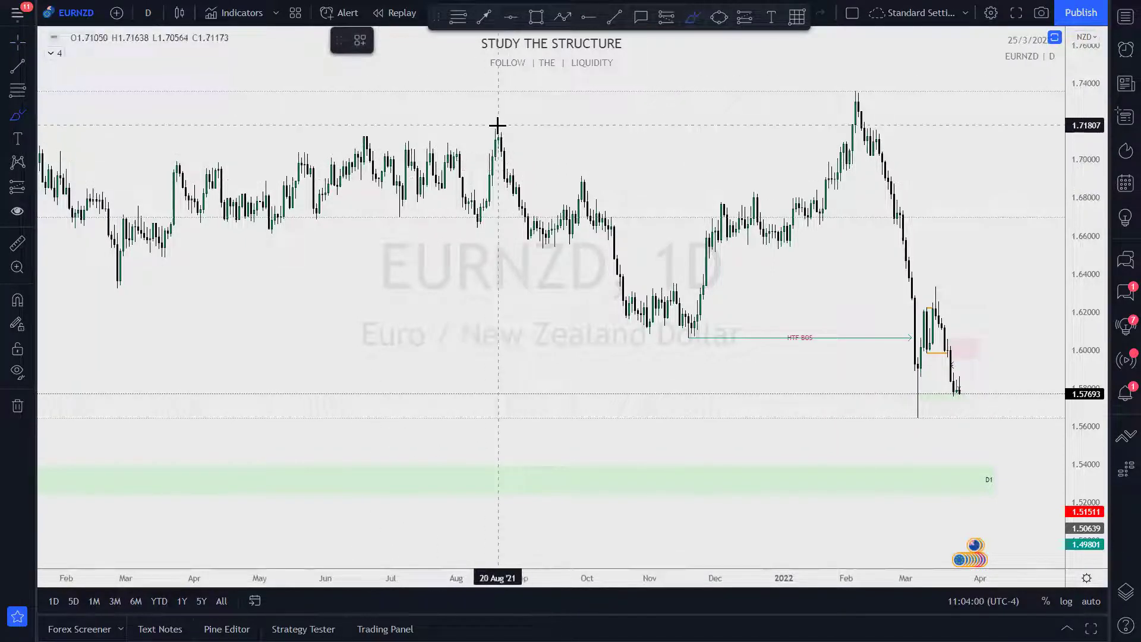
scroll(386, 226, down, 3)
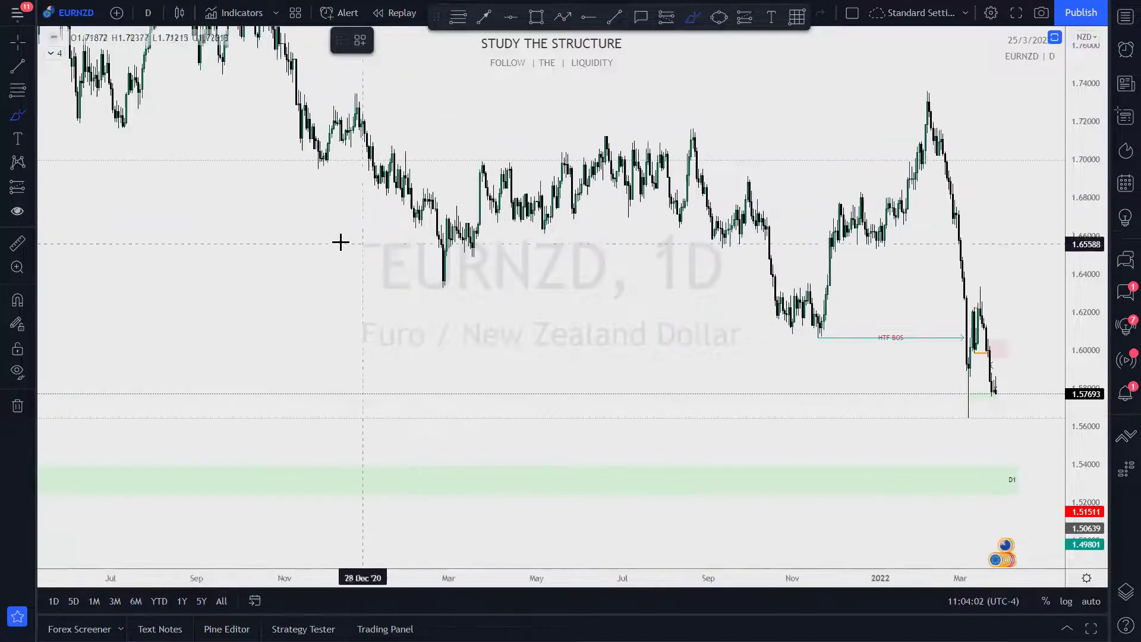
key(Escape)
mouse_move(752, 94)
mouse_down()
mouse_move(730, 125)
mouse_move(736, 171)
mouse_up()
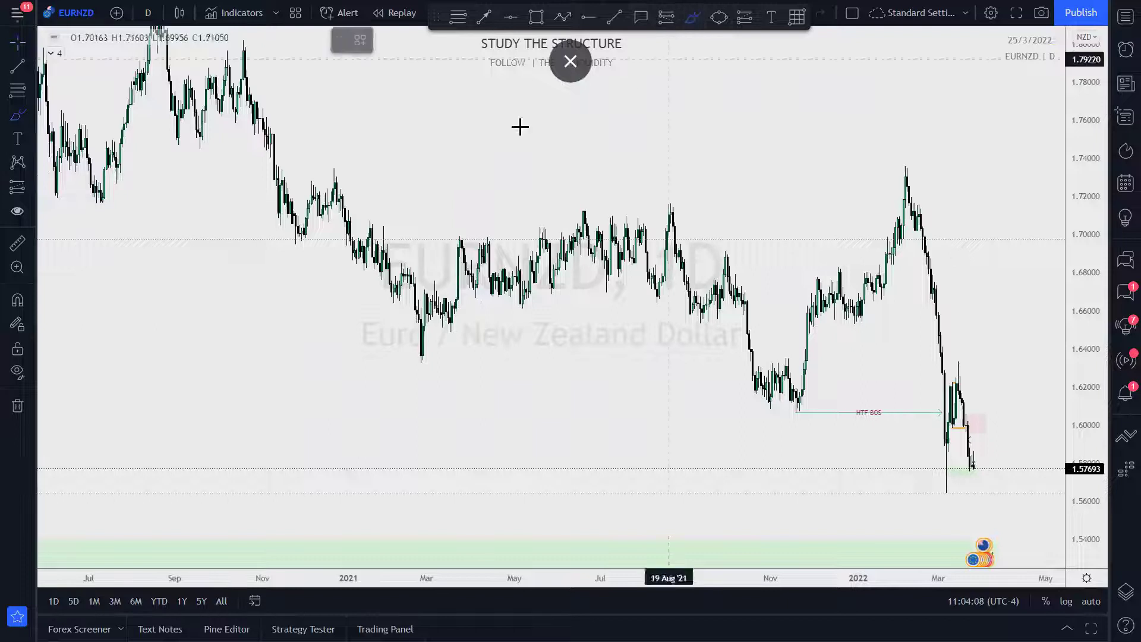
mouse_move(336, 170)
mouse_down()
mouse_move(421, 359)
mouse_move(586, 298)
mouse_move(679, 210)
mouse_move(787, 425)
mouse_move(795, 413)
mouse_up()
Brush horizontal marks at the early 2021 low and August 2021 high, and trace the rally from the November low to the February 2022 high
drag(409, 355, 550, 365)
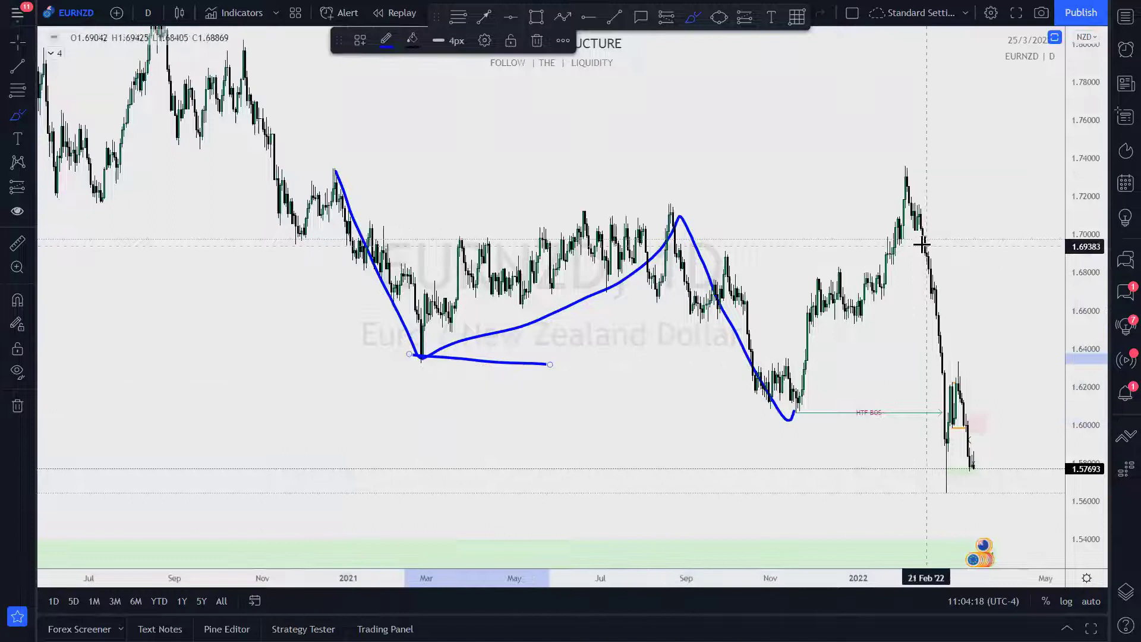
drag(655, 205, 893, 213)
mouse_move(791, 418)
mouse_down()
mouse_move(883, 279)
mouse_move(911, 174)
mouse_up()
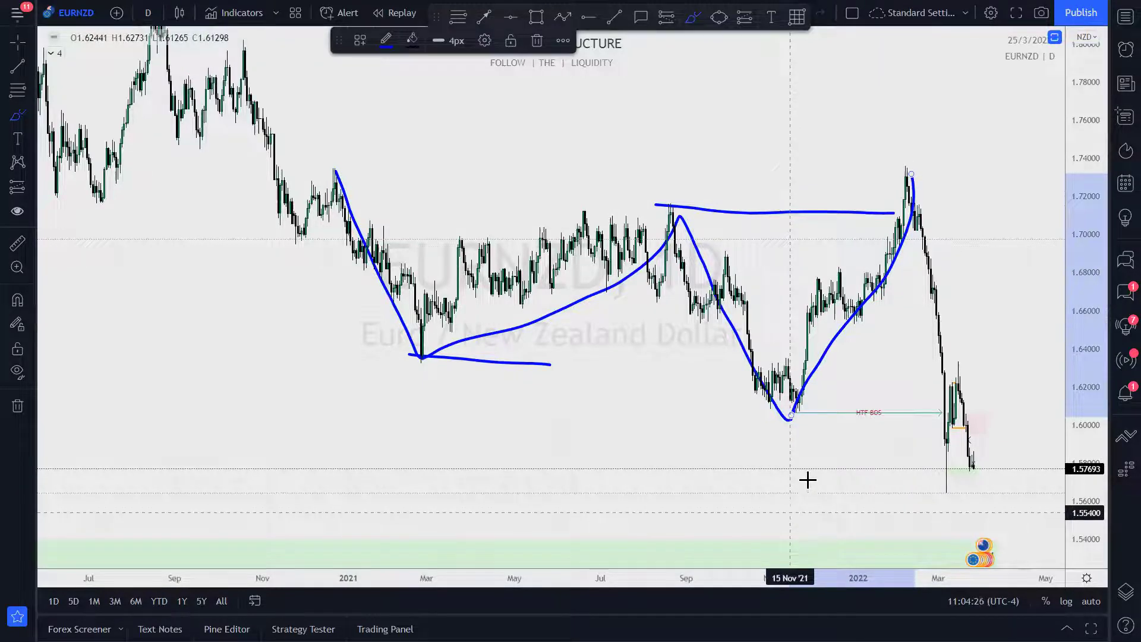
Brush the fall from the February 2022 high and the break along the HTF BOS level, and undo these strokes
drag(911, 174, 941, 402)
mouse_move(779, 409)
mouse_down()
mouse_move(947, 411)
mouse_move(954, 458)
mouse_up()
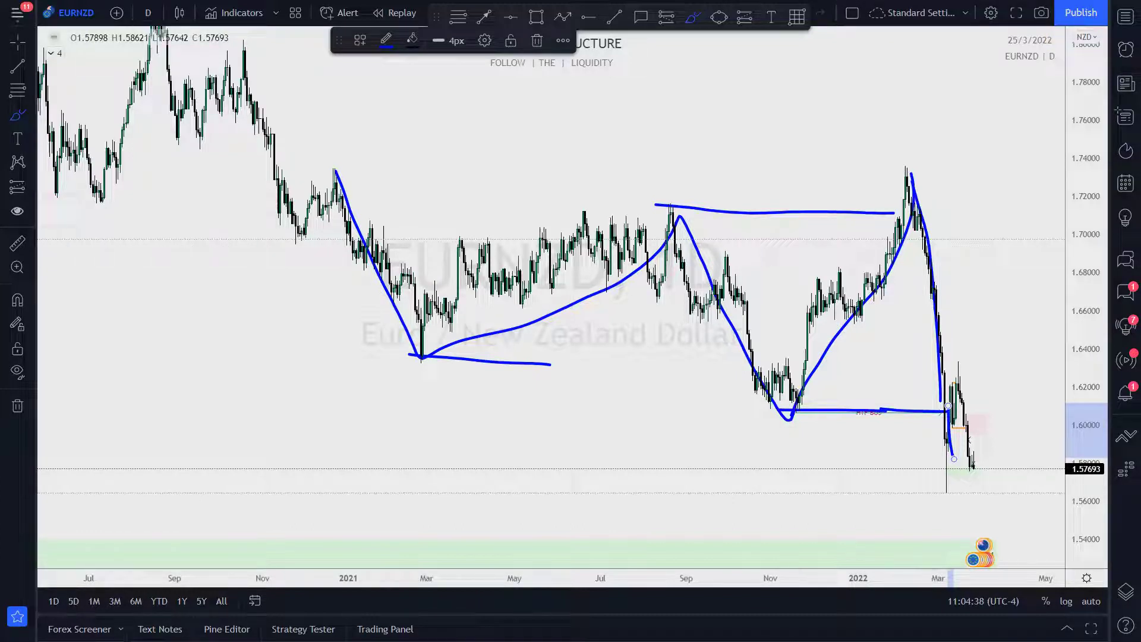
key(ctrl+z)
key(ctrl+z)
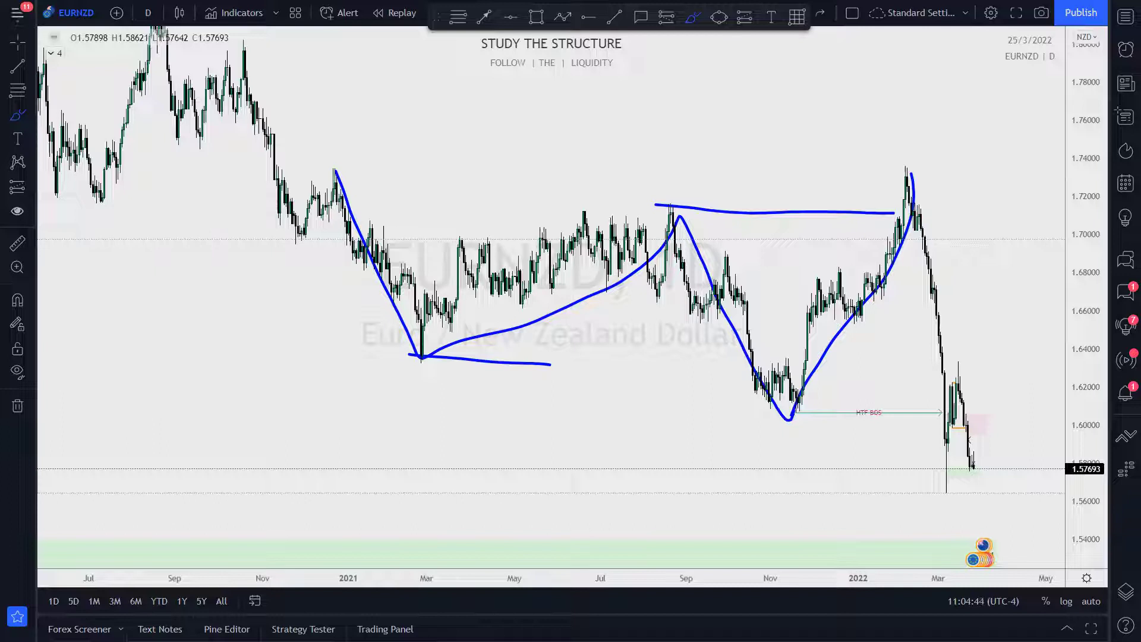
Select all remaining brush strokes on the chart and delete them
key(Escape)
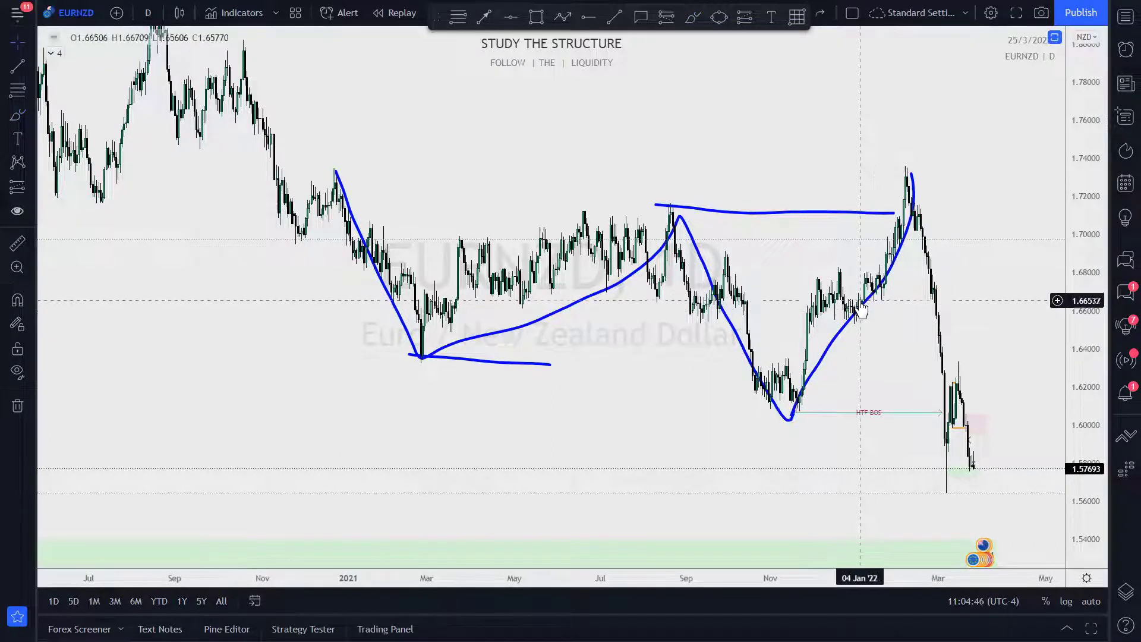
mouse_move(312, 133)
mouse_down()
mouse_move(389, 137)
mouse_move(985, 320)
mouse_move(982, 366)
mouse_up()
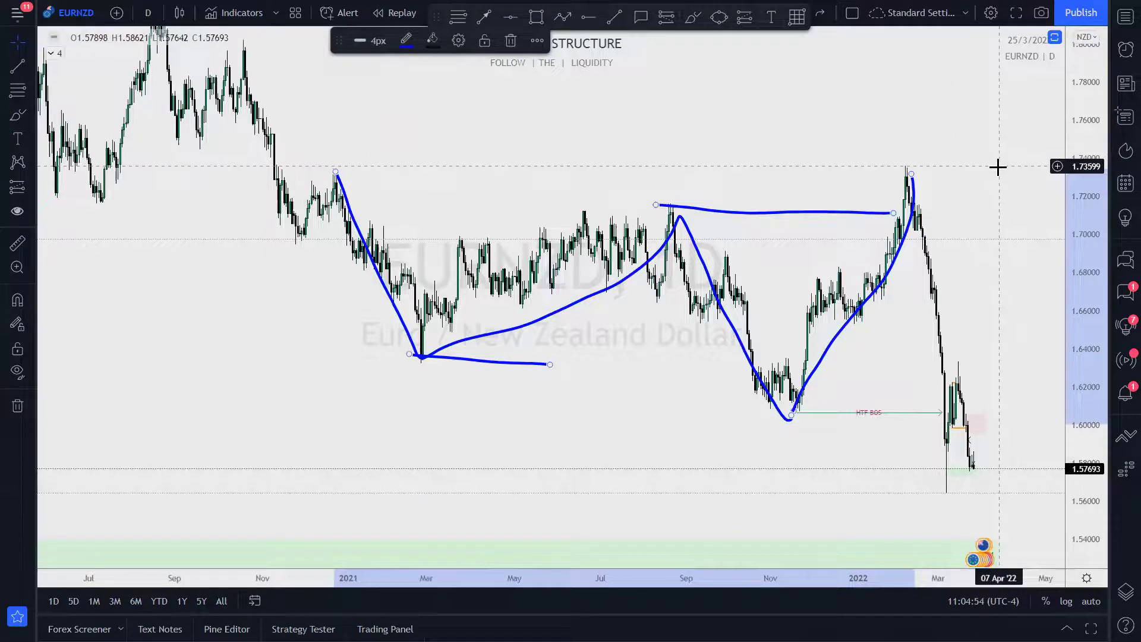
key(Delete)
Examine the daily decline from the February 2022 high through the HTF BOS level to the March lows
scroll(835, 463, up, 3)
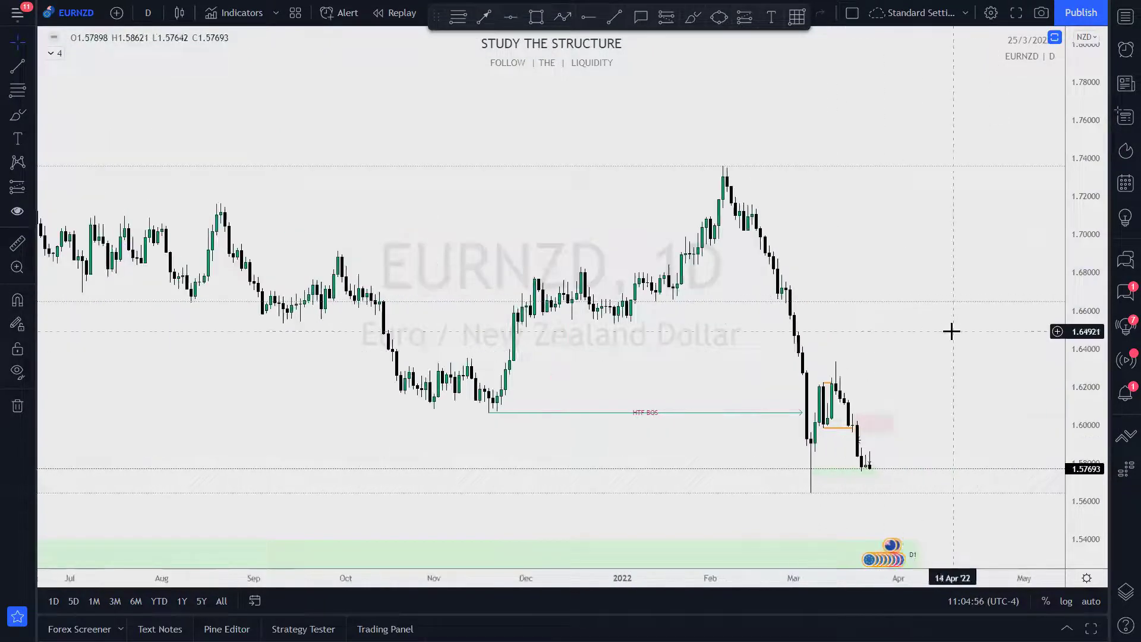
drag(927, 254, 884, 179)
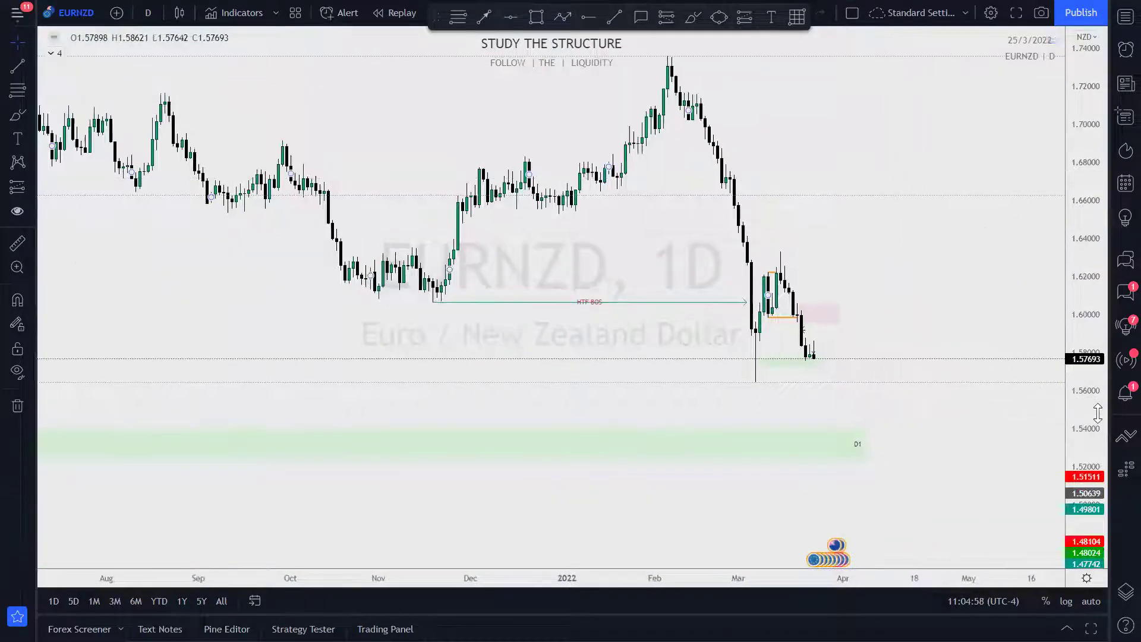
drag(1097, 413, 1096, 270)
drag(890, 155, 925, 243)
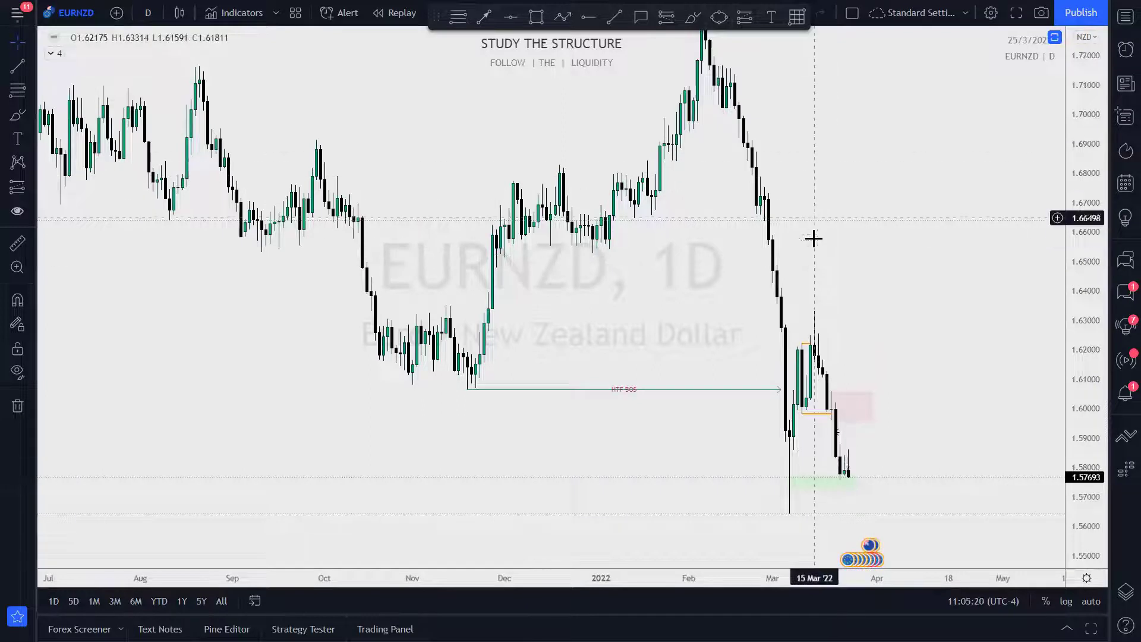
drag(885, 260, 900, 138)
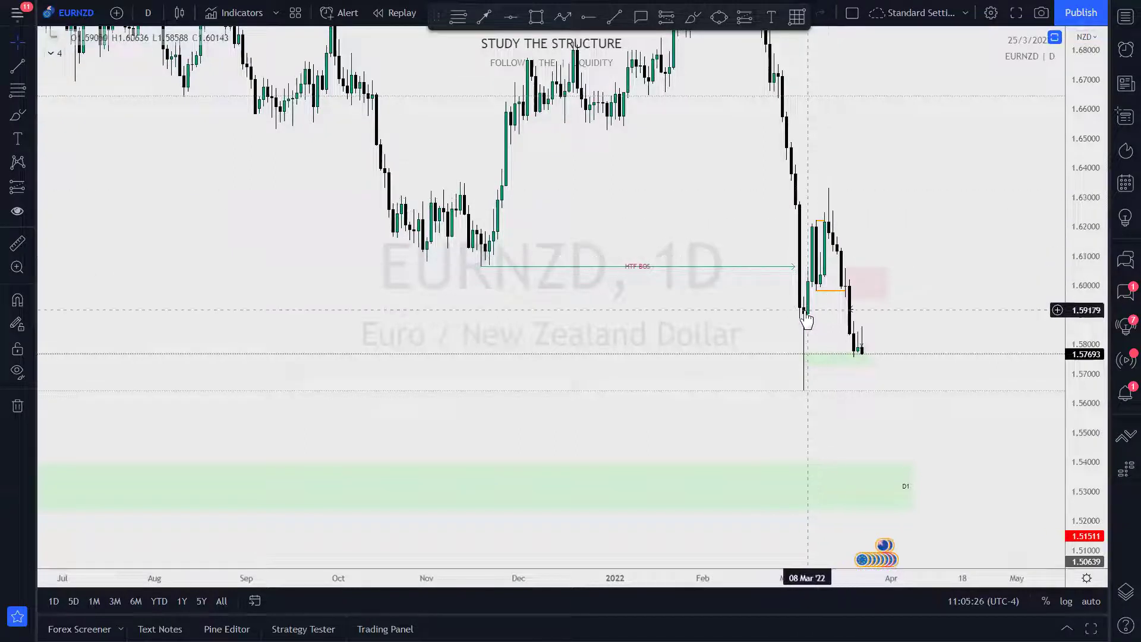
scroll(966, 301, up, 3)
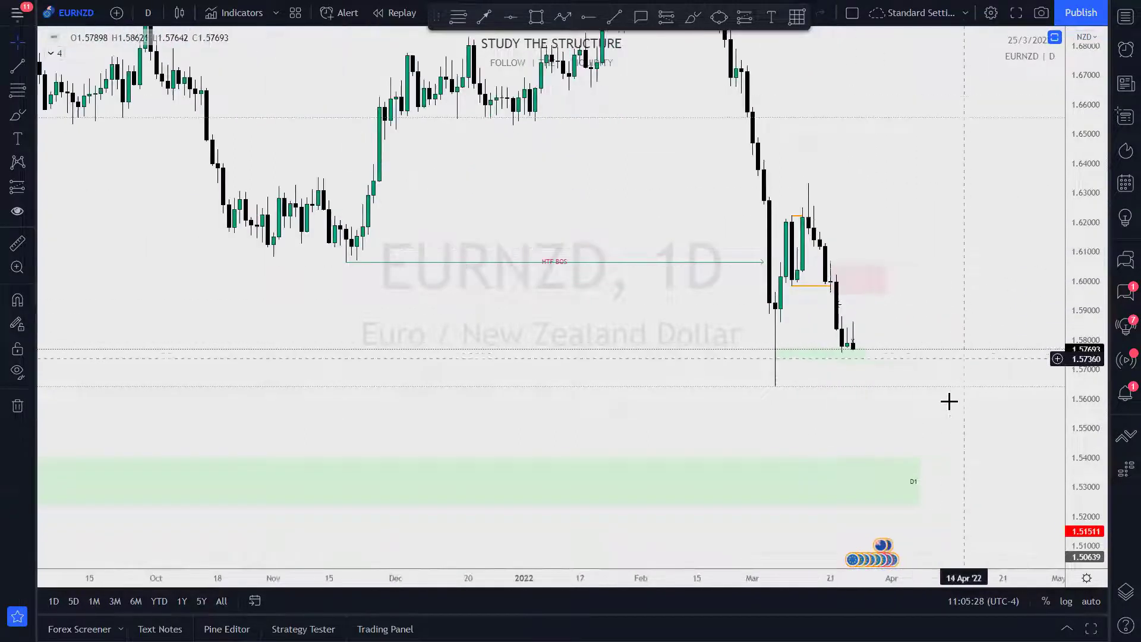
scroll(1037, 196, up, 2)
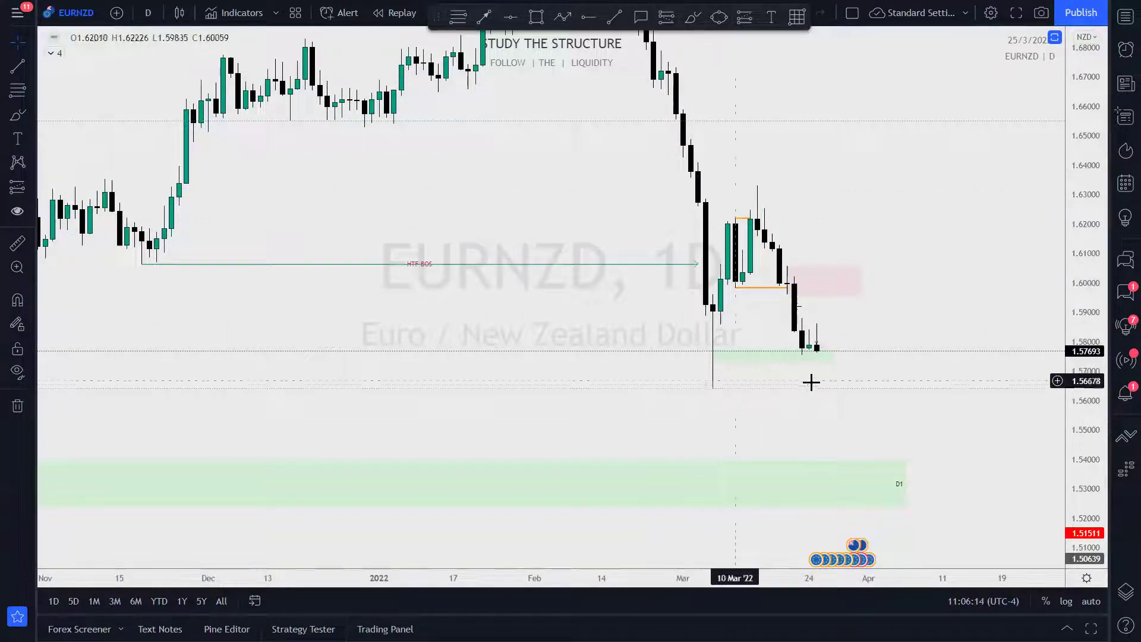
Inspect the small green demand zone, the pink supply zone and the 7 March wick in the recent daily candles
click(820, 359)
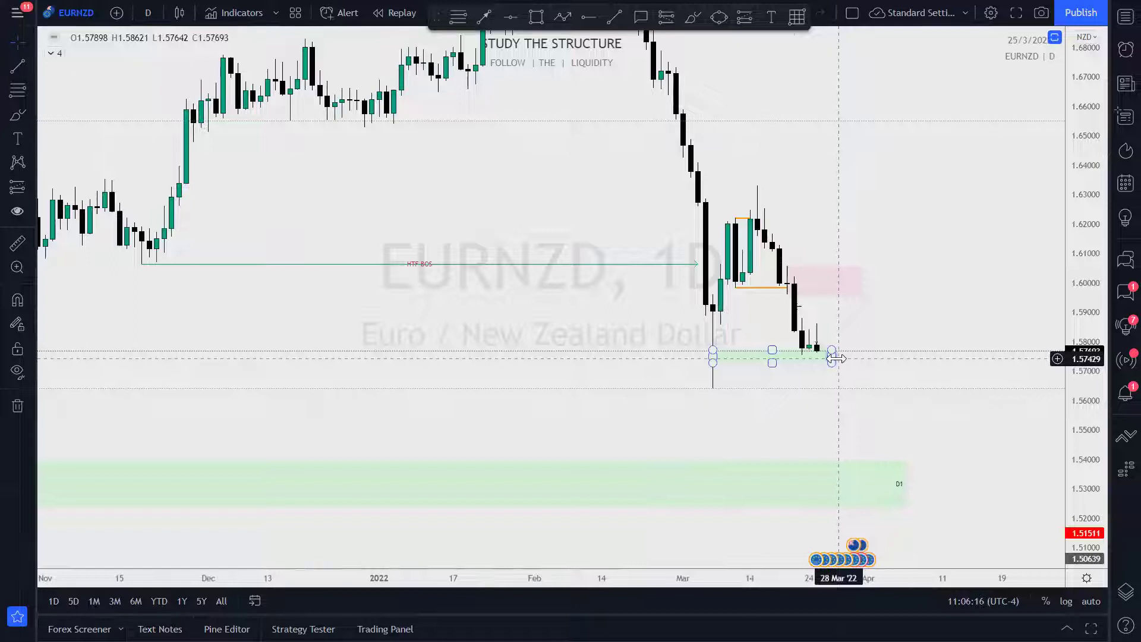
click(839, 253)
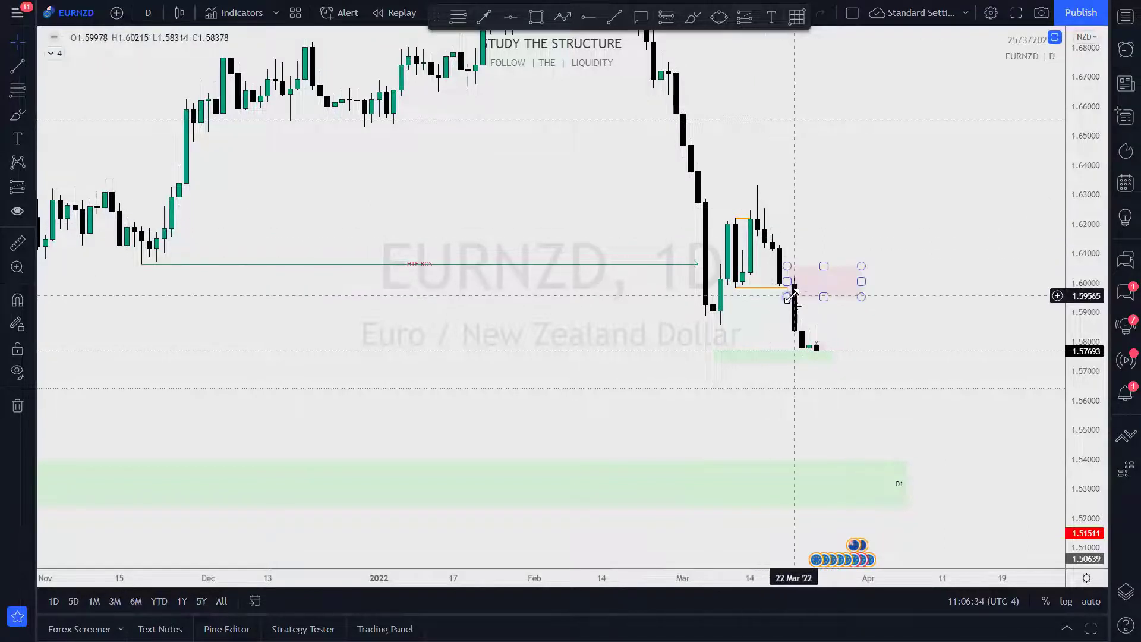
drag(943, 190, 1030, 221)
scroll(1030, 221, up, 2)
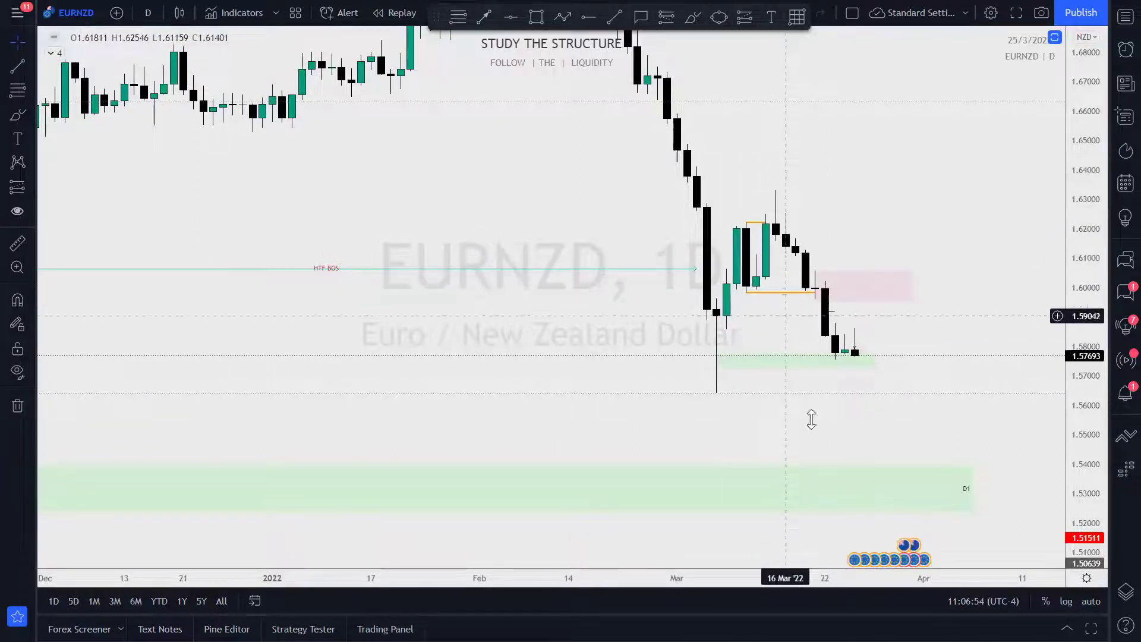
drag(1096, 285, 1095, 131)
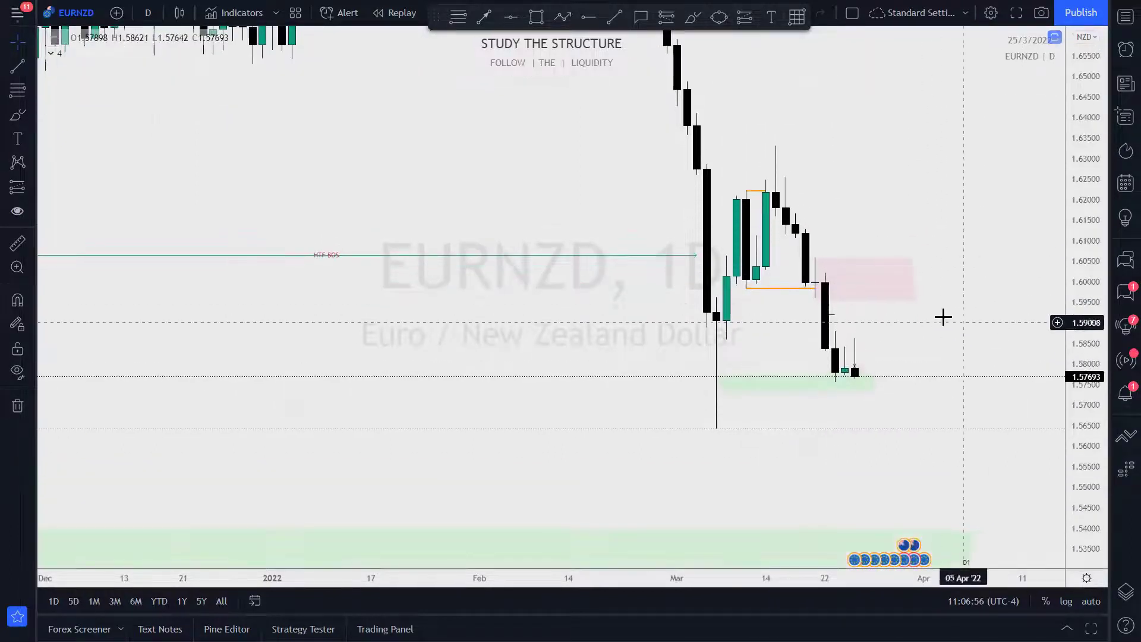
drag(944, 318, 1034, 326)
scroll(1034, 340, up, 4)
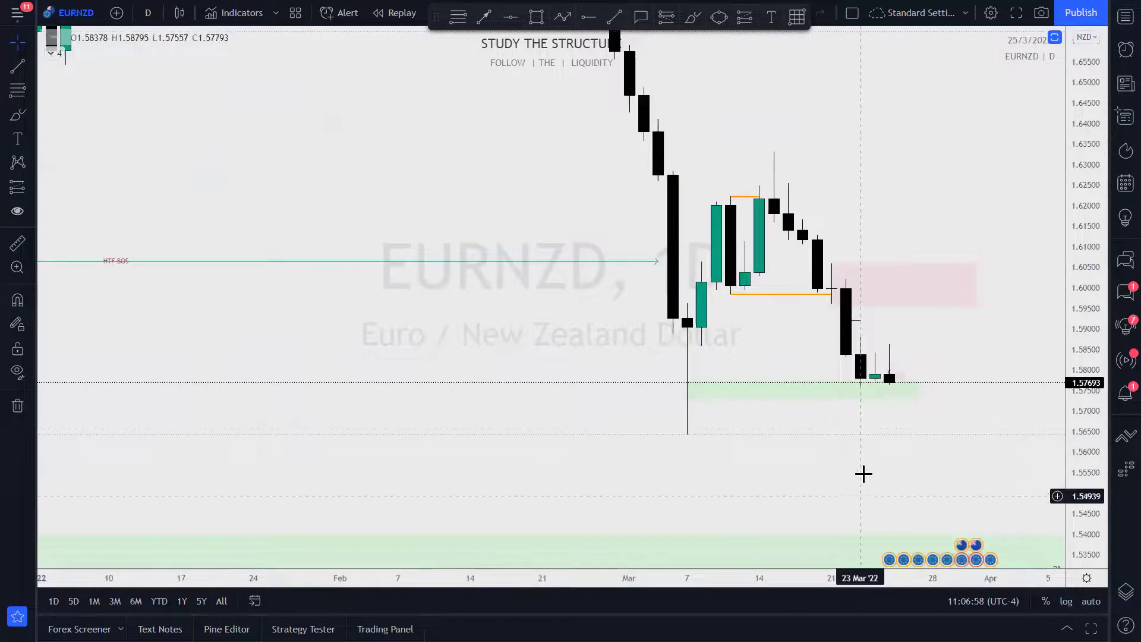
scroll(832, 473, up, 1)
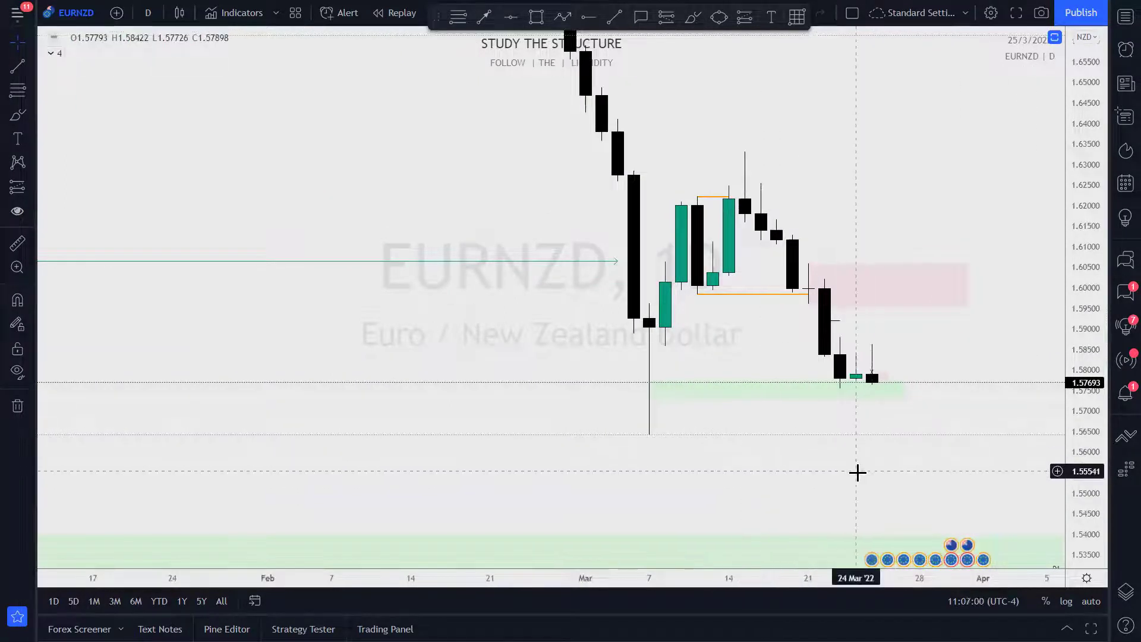
scroll(858, 473, up, 1)
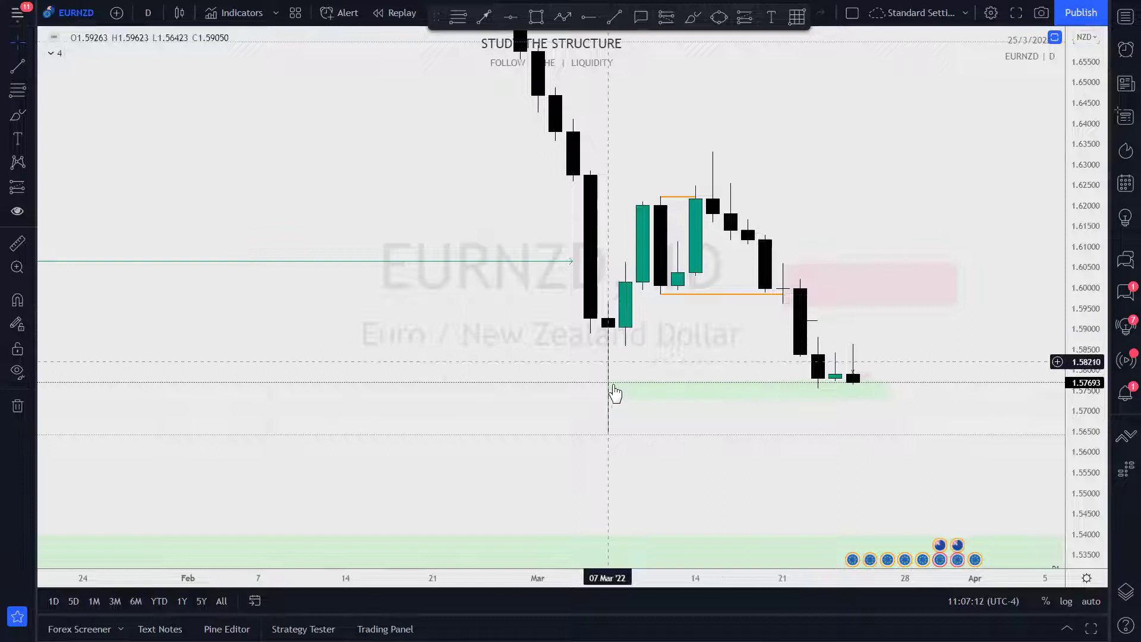
click(614, 400)
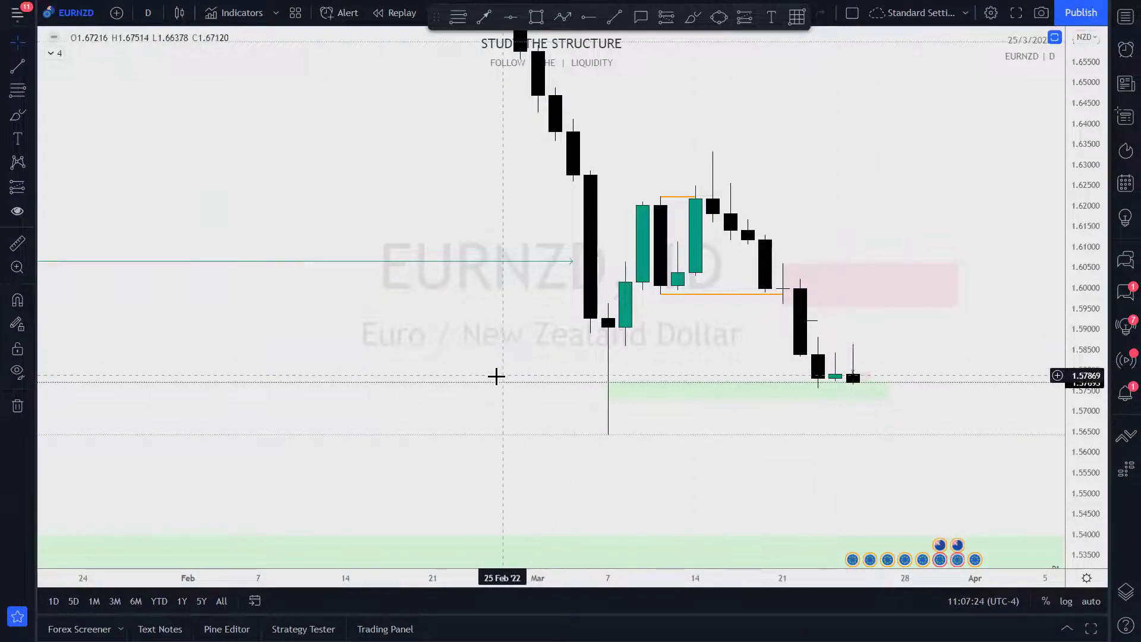
Review the wider EURNZD daily structure back to 2020, together with the D1 demand zone below price
scroll(1051, 80, down, 3)
drag(1094, 84, 1095, 386)
scroll(886, 438, up, 1)
scroll(888, 439, down, 3)
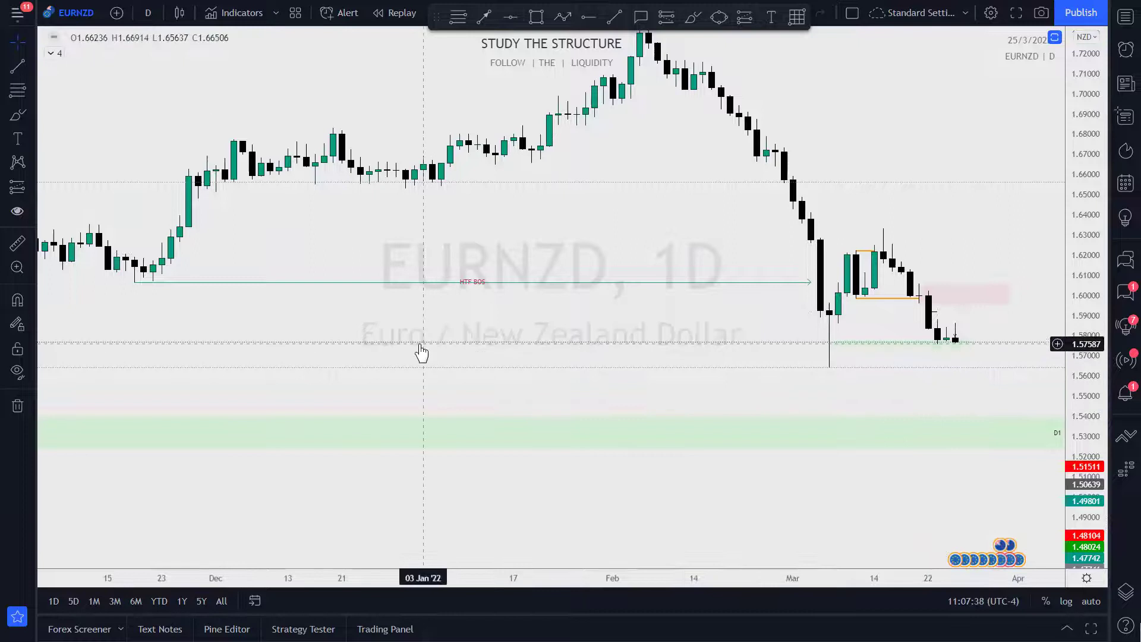
scroll(420, 351, down, 5)
scroll(268, 315, down, 3)
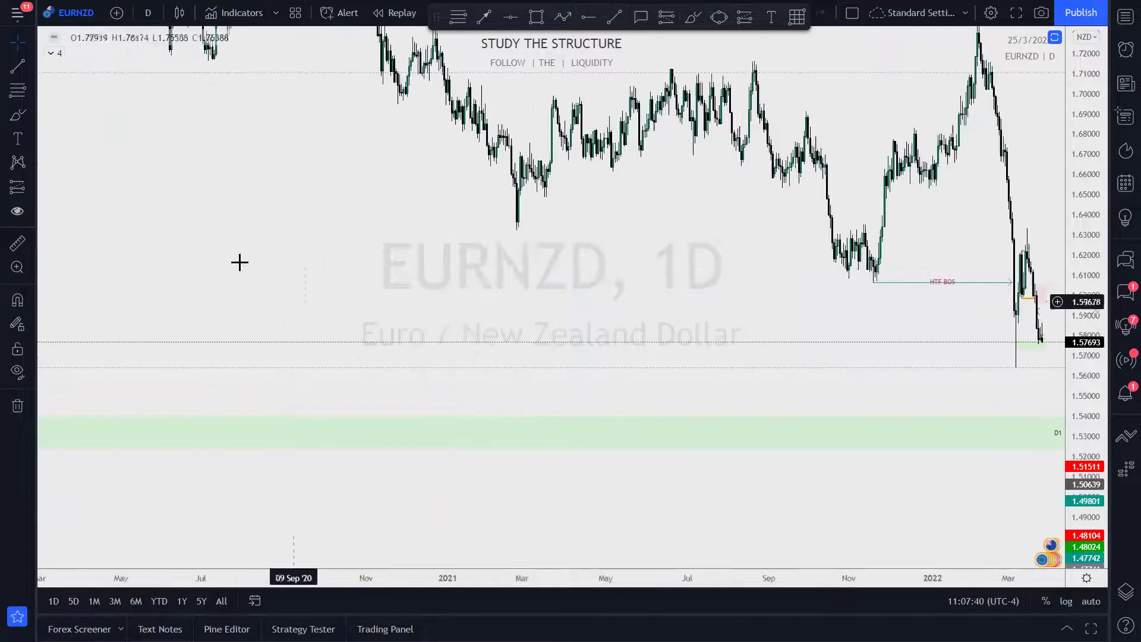
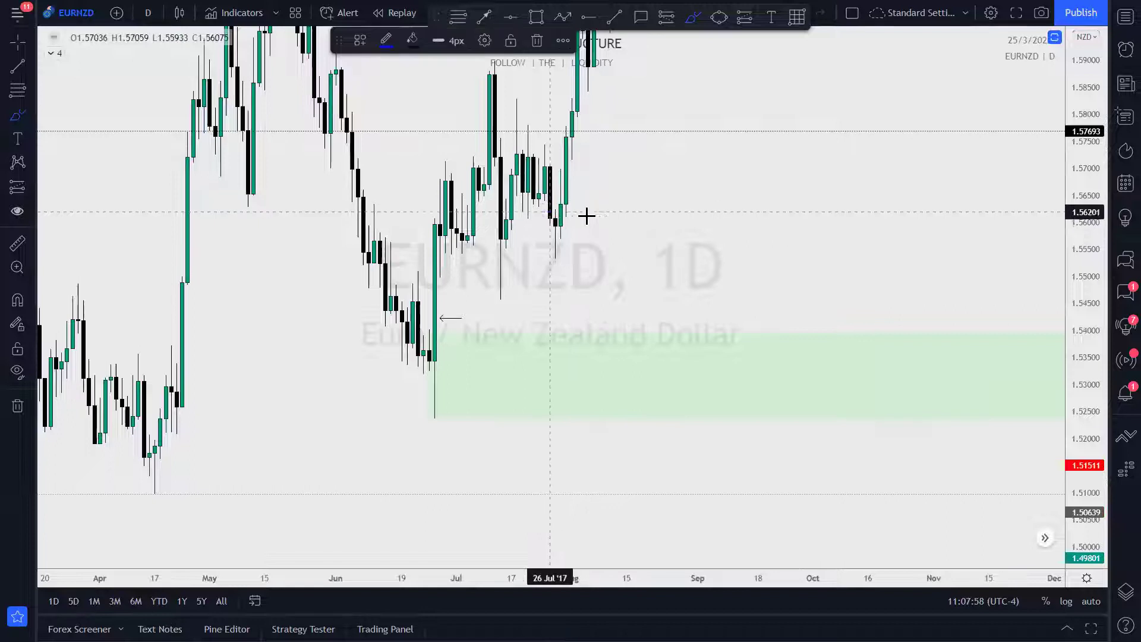
Bracket the late-July 2017 candle low with brush strokes and trace its wick, and undo the strokes
drag(553, 262, 670, 258)
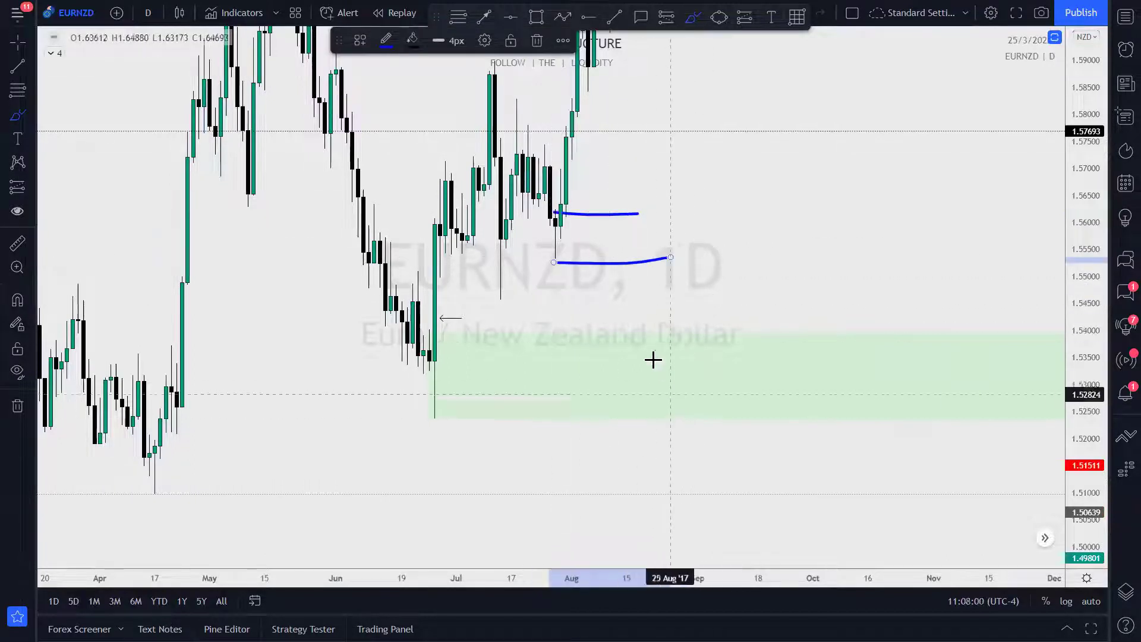
drag(560, 214, 560, 244)
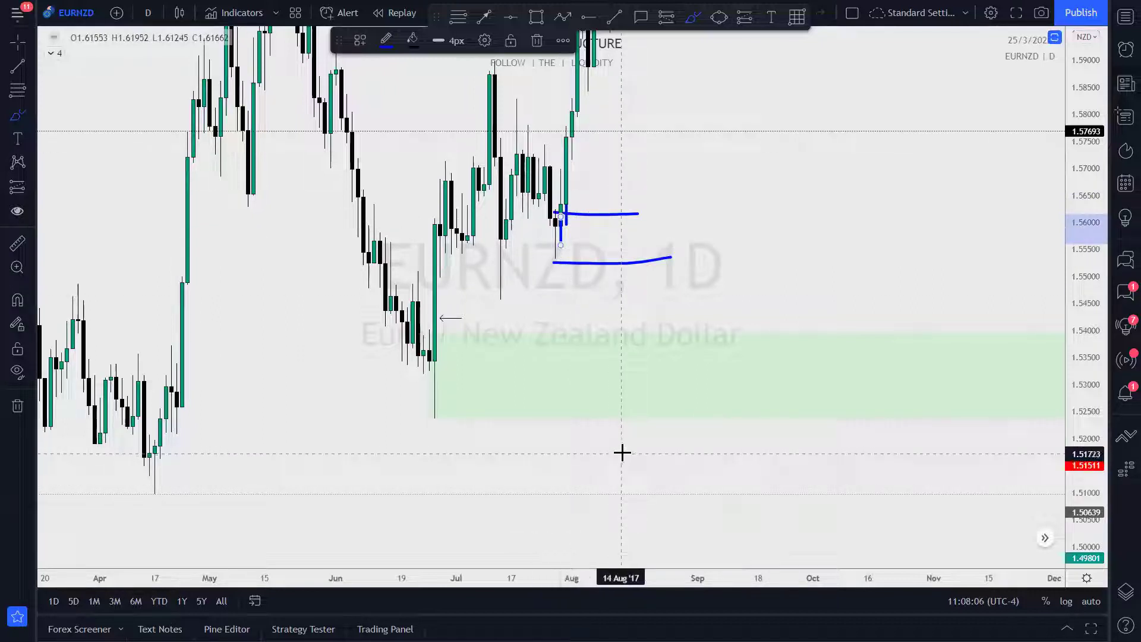
key(ctrl+z)
key(ctrl+z)
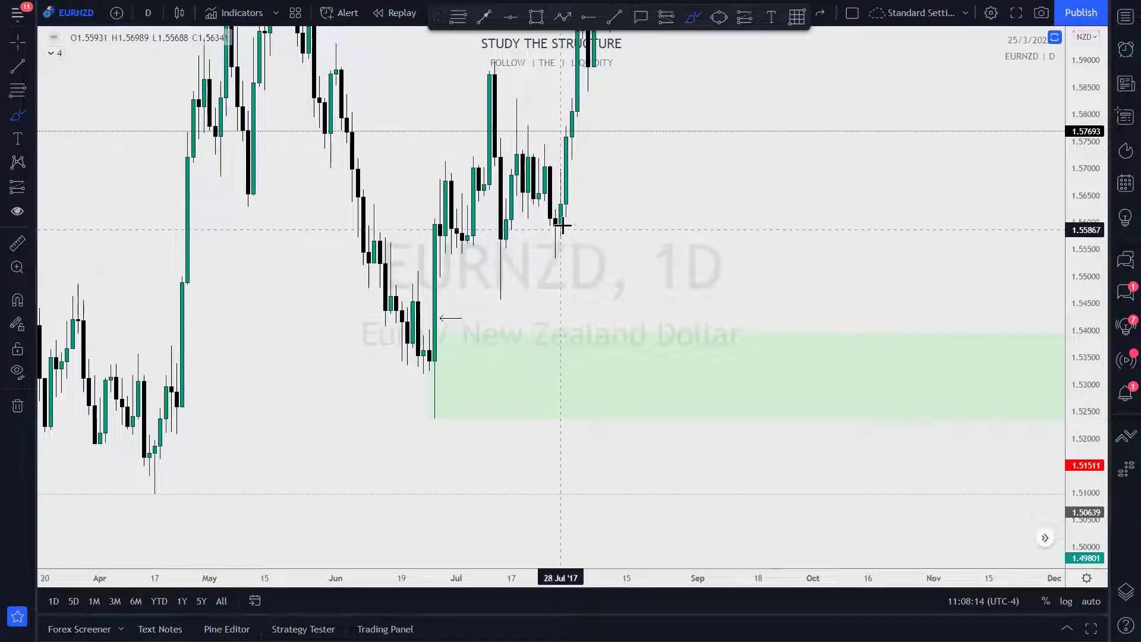
Sketch brush marks over the July 2017 lows, circling the long 13 July wick, and clear them
drag(559, 228, 561, 245)
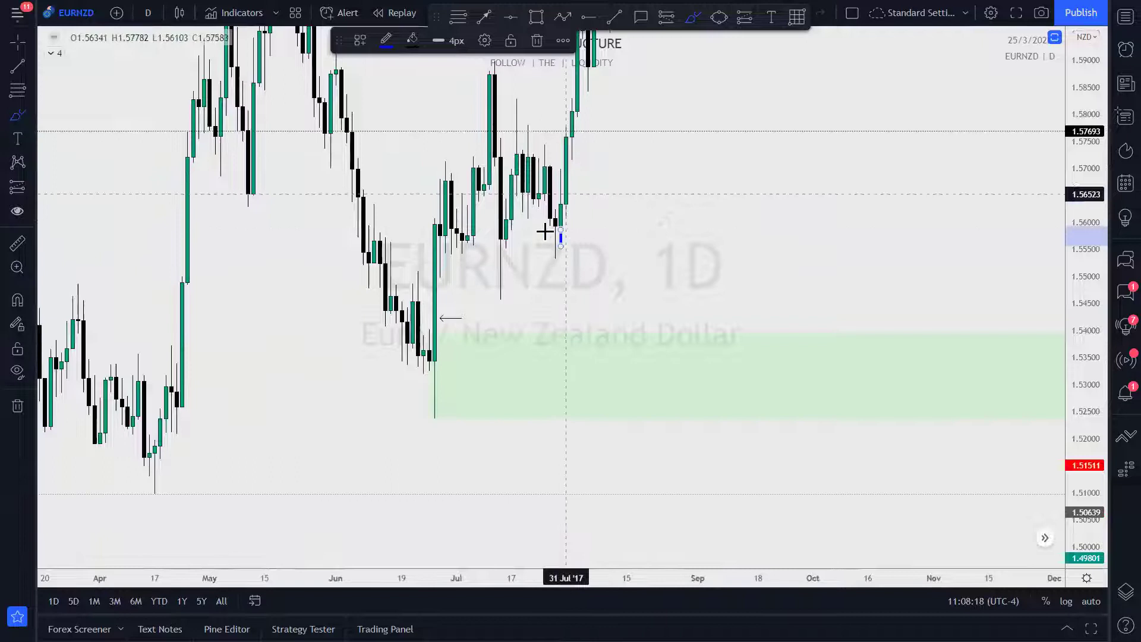
drag(615, 127, 621, 289)
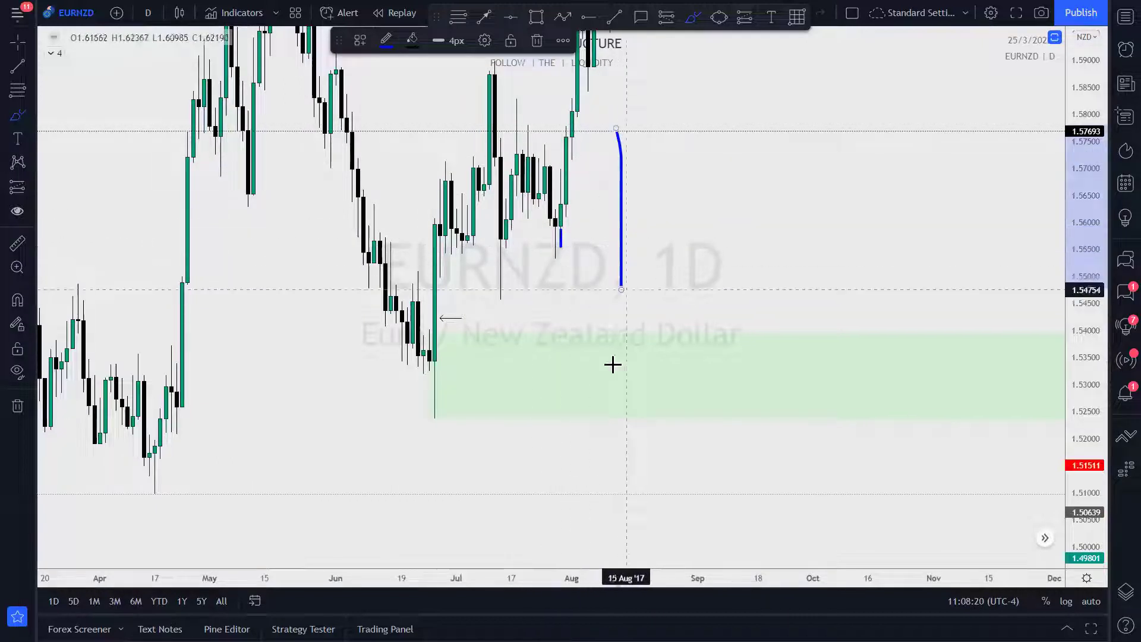
drag(498, 238, 578, 236)
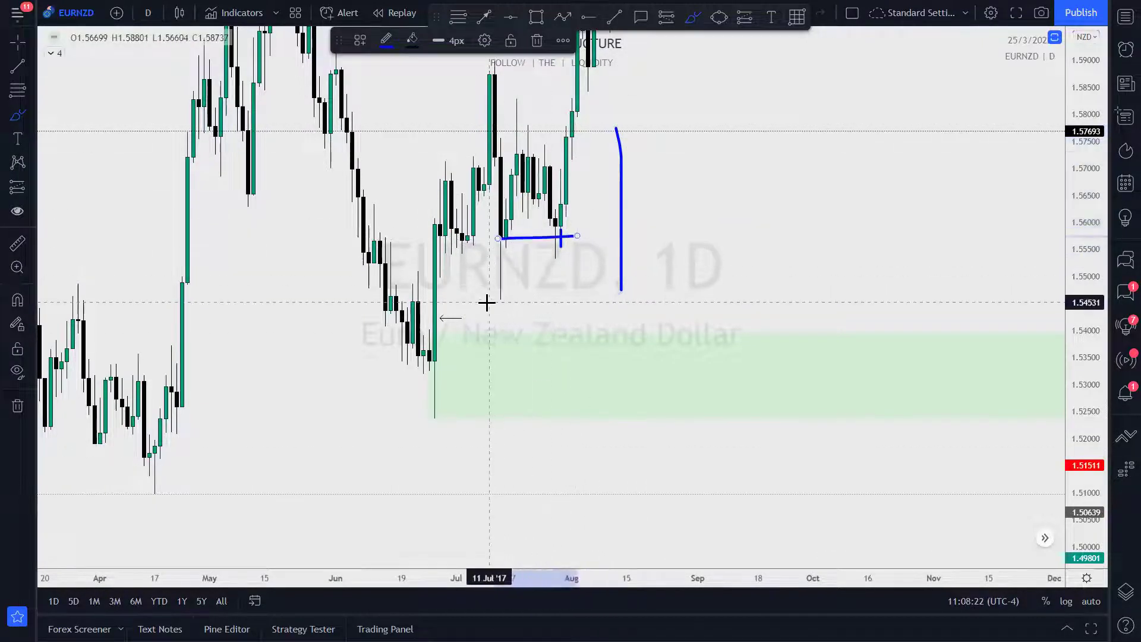
drag(492, 302, 637, 306)
mouse_move(545, 186)
mouse_down()
mouse_move(562, 262)
mouse_move(572, 110)
mouse_up()
mouse_move(503, 243)
mouse_down()
mouse_move(523, 311)
mouse_move(473, 251)
mouse_up()
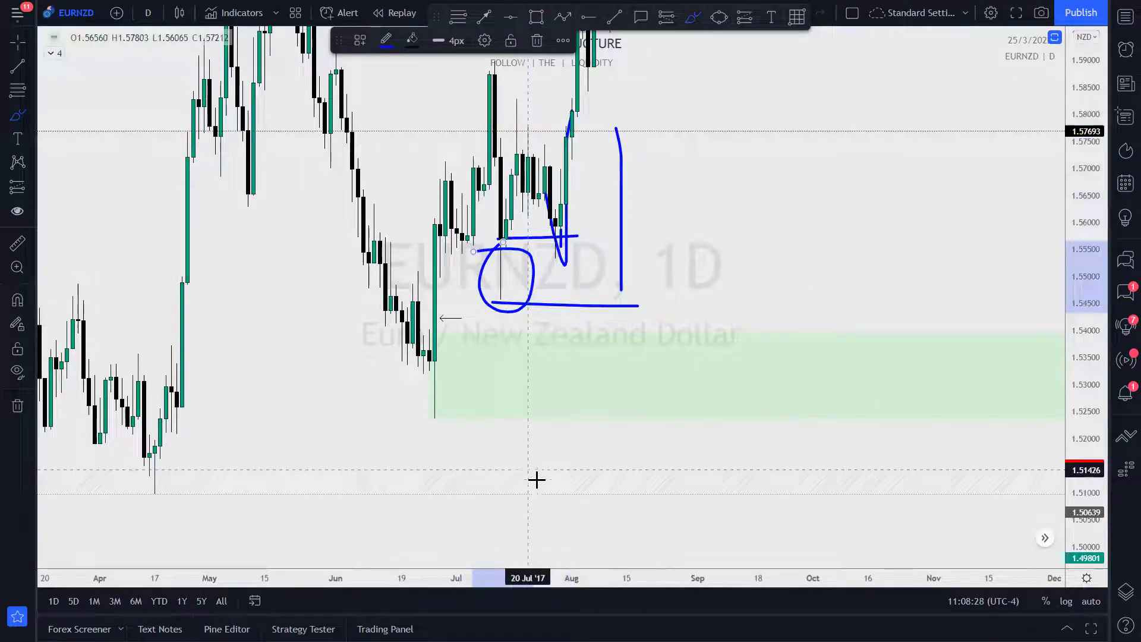
key(ctrl+z)
key(ctrl+z)
key(ctrl+z)
key(ctrl+z)
key(ctrl+z)
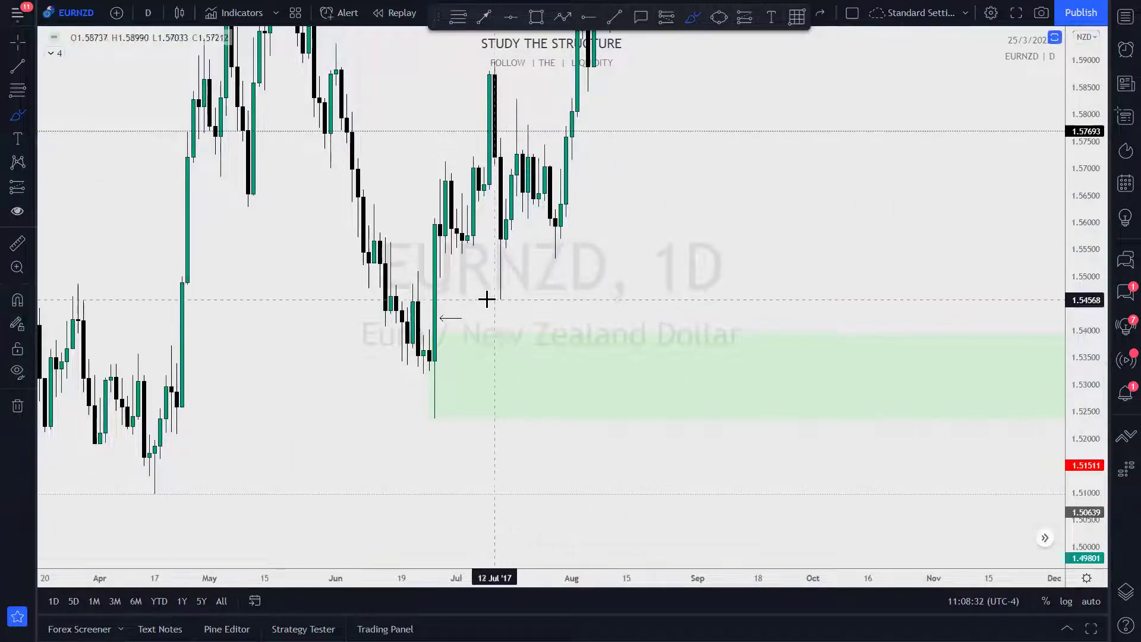
Circle the area by the arrow on the late-June 2017 rally candle, trace the 13 July wick, and undo both strokes
mouse_move(450, 288)
mouse_down()
mouse_move(438, 318)
mouse_move(458, 313)
mouse_move(447, 288)
mouse_move(444, 331)
mouse_up()
drag(501, 238, 501, 300)
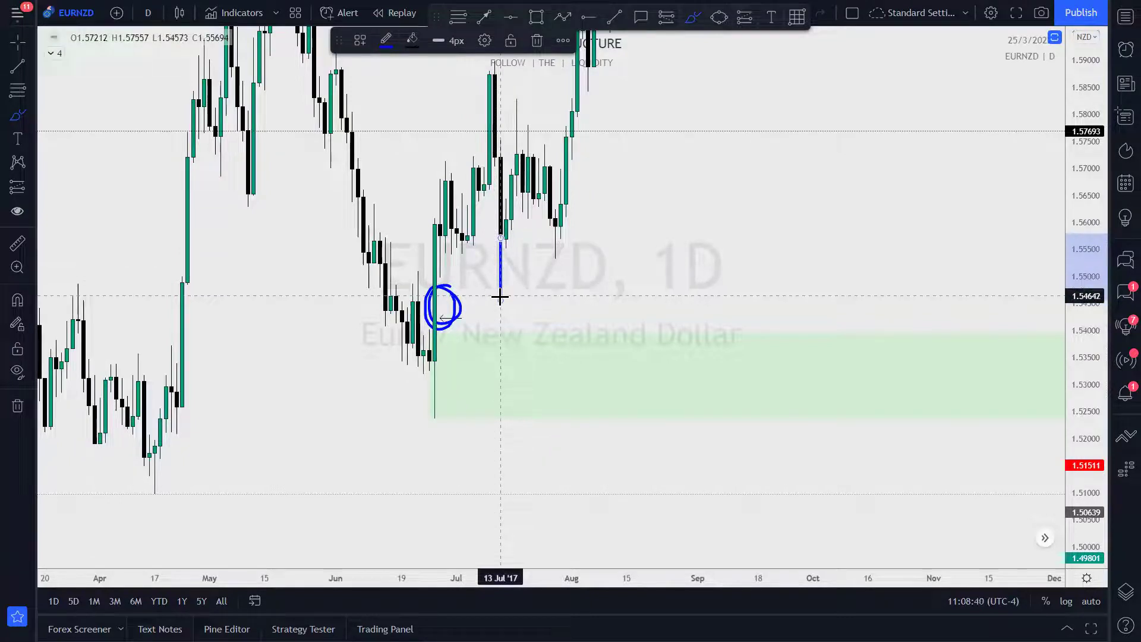
key(ctrl)
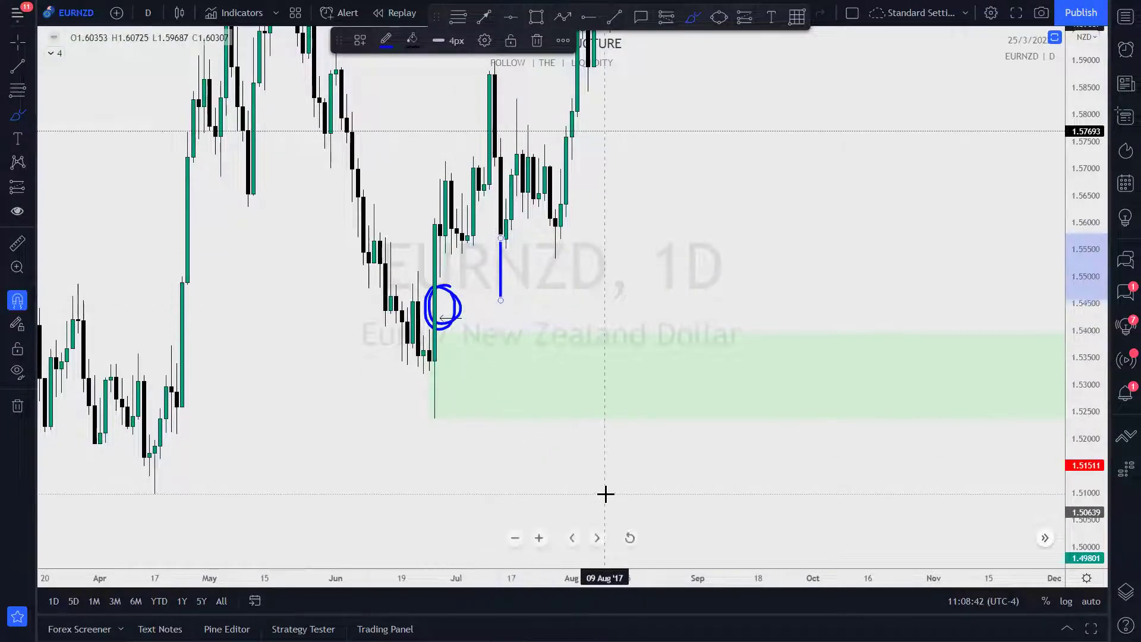
key(ctrl+z)
key(ctrl+z)
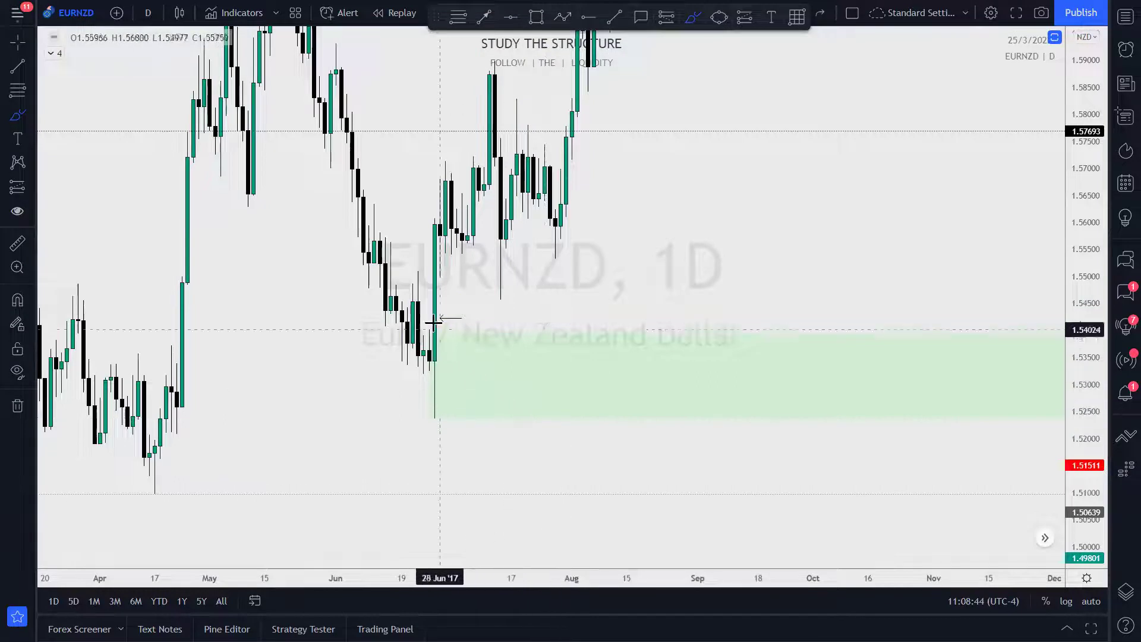
Trace the upper edge of the green demand zone from the late-June 2017 candle with the brush, and remove the strokes
drag(462, 335, 533, 336)
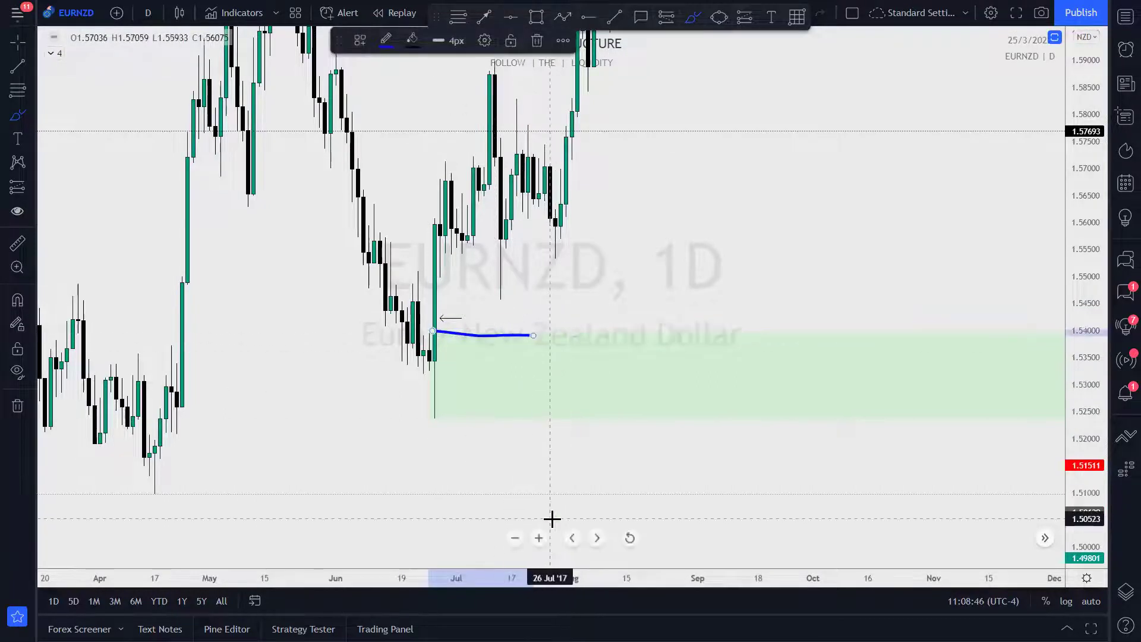
mouse_move(435, 326)
mouse_down()
mouse_move(427, 343)
mouse_move(420, 325)
mouse_up()
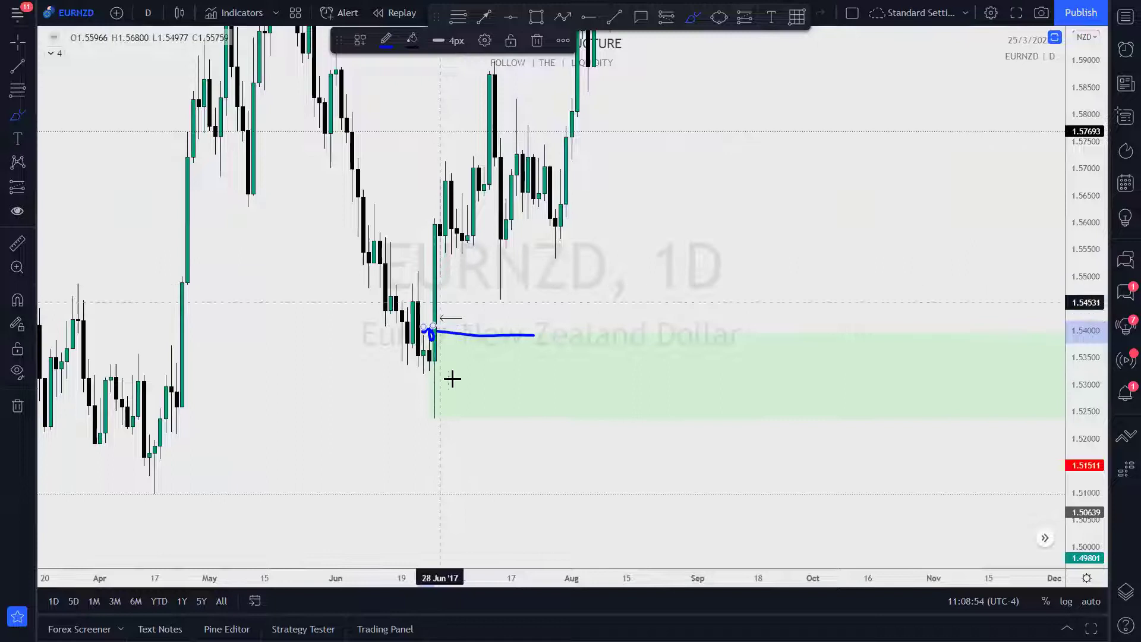
key(ctrl+z)
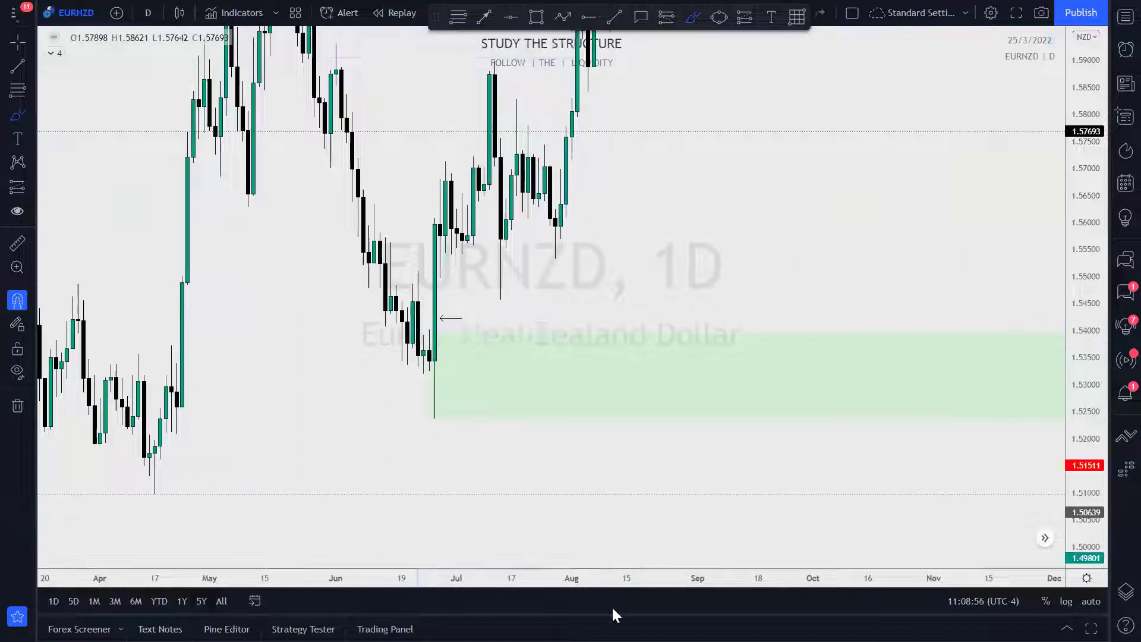
Circle the space beneath the 13 July 2017 wick, line the demand zone's upper and lower edges, and undo the strokes
mouse_move(506, 299)
mouse_down()
mouse_move(525, 321)
mouse_move(512, 300)
mouse_up()
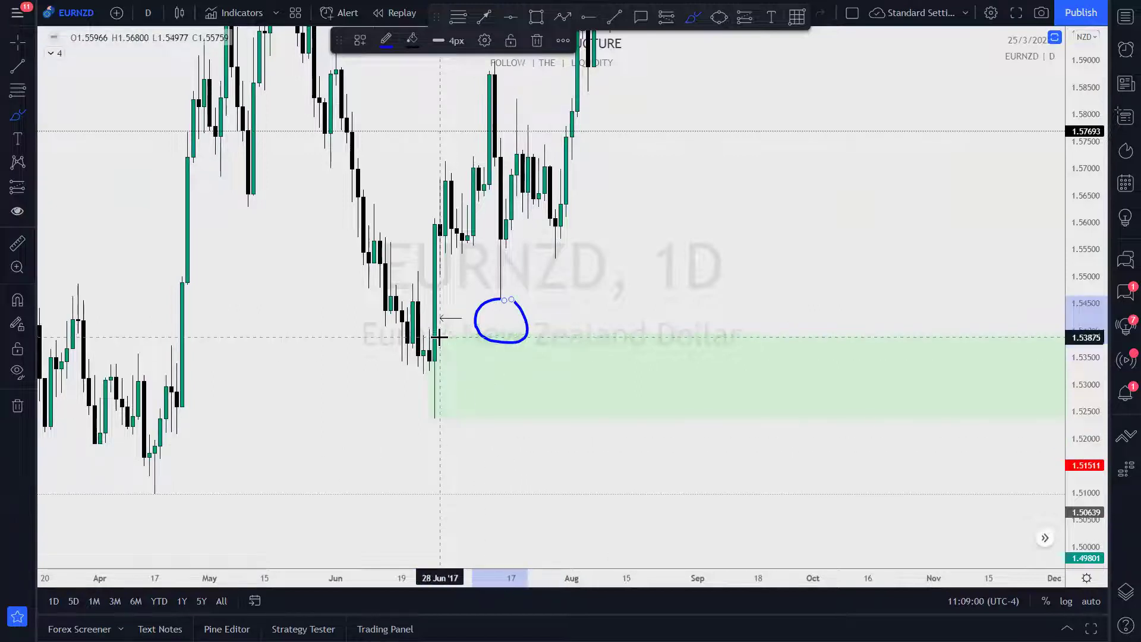
drag(437, 326, 556, 321)
drag(433, 414, 631, 423)
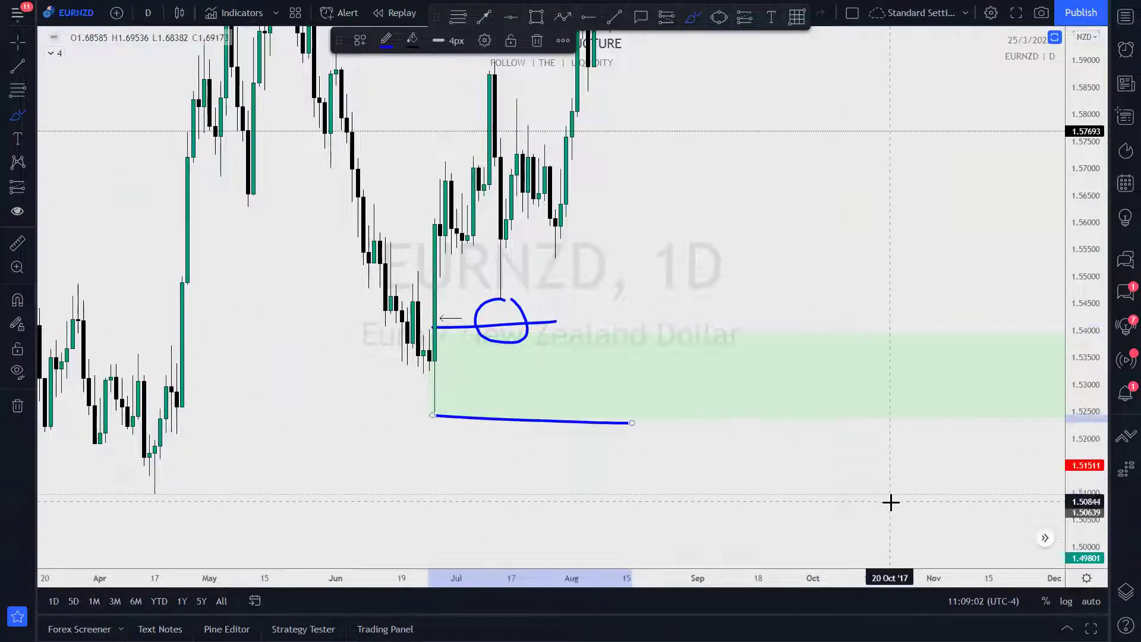
click(892, 515)
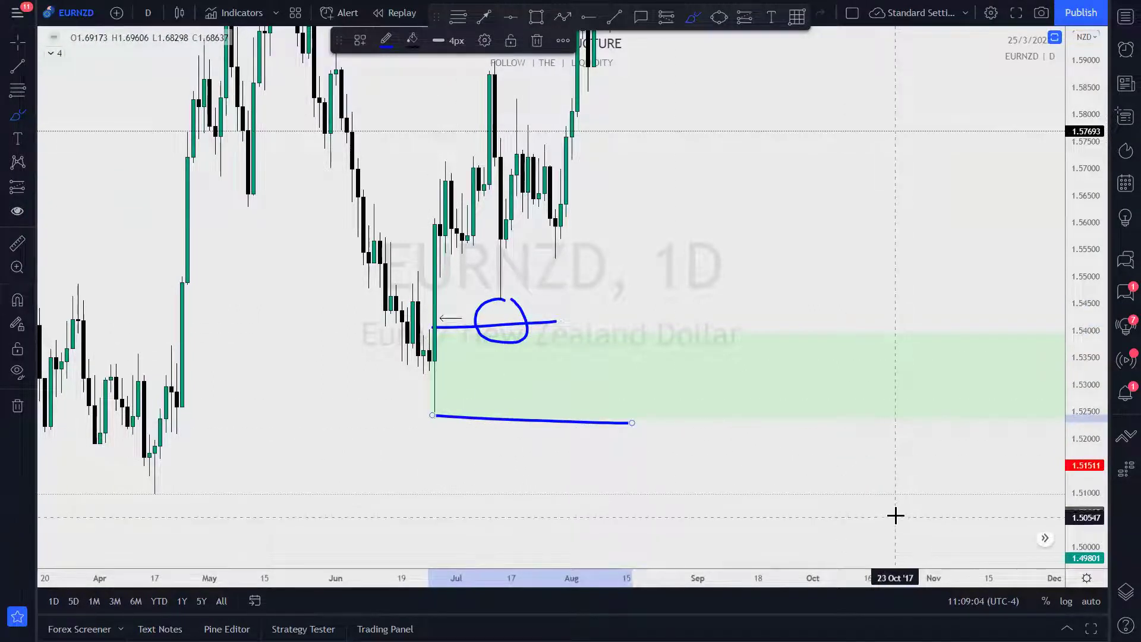
key(Escape)
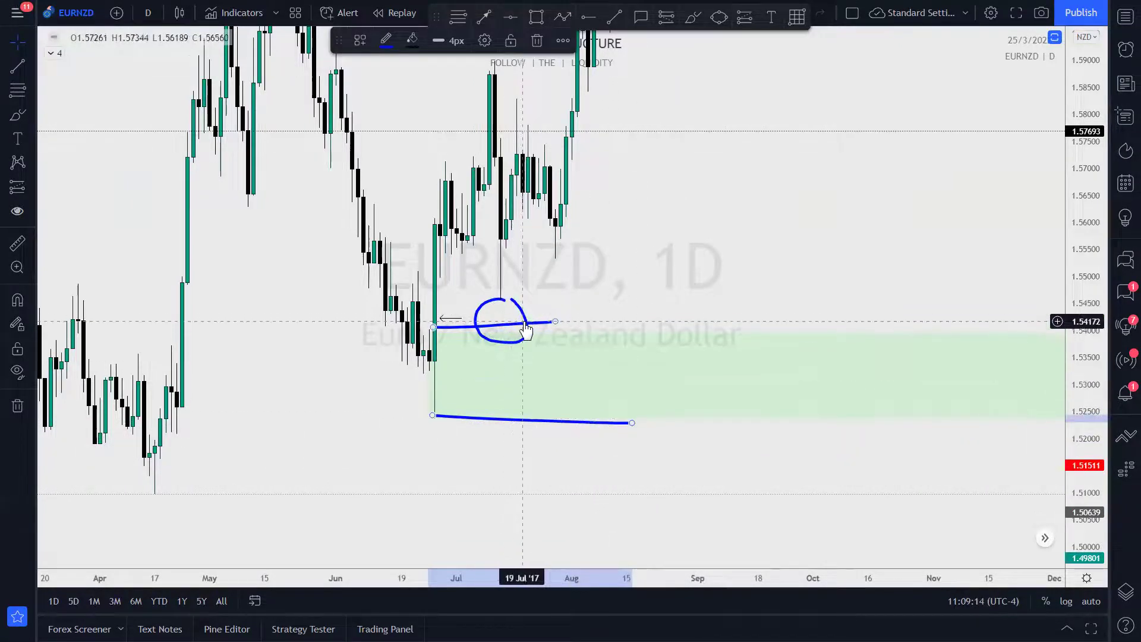
key(ctrl+z)
key(ctrl+z)
key(ctrl+z)
Return to the latest daily candles and examine the March 2022 structure above the D1 demand zone
scroll(780, 416, up, 6)
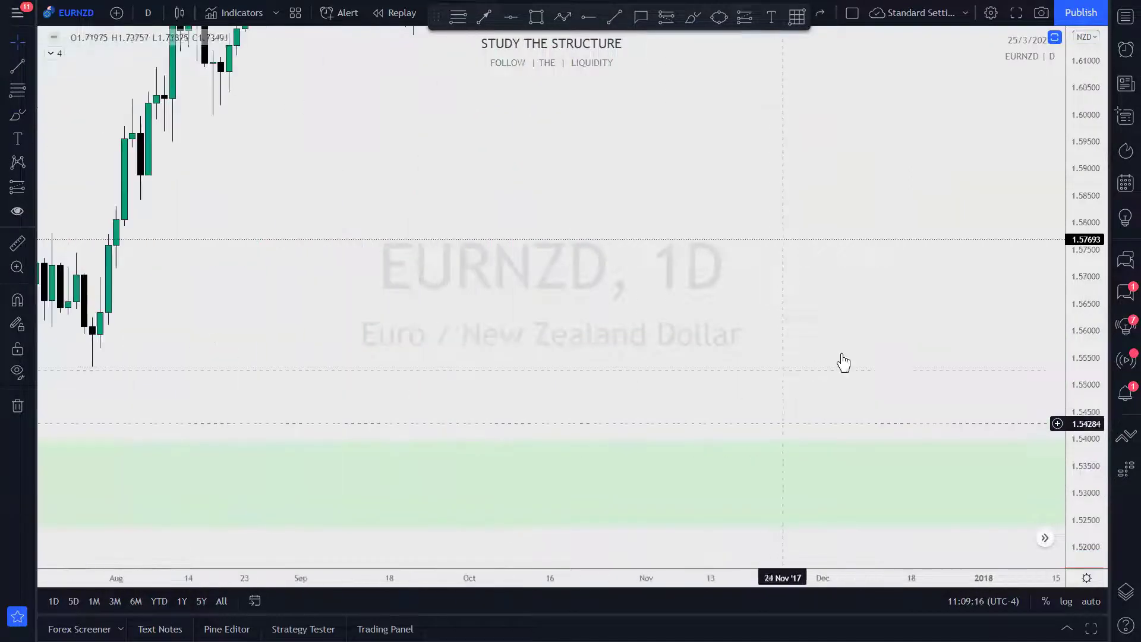
drag(895, 343, 262, 315)
drag(812, 300, 263, 298)
drag(938, 287, 286, 295)
drag(875, 308, 353, 295)
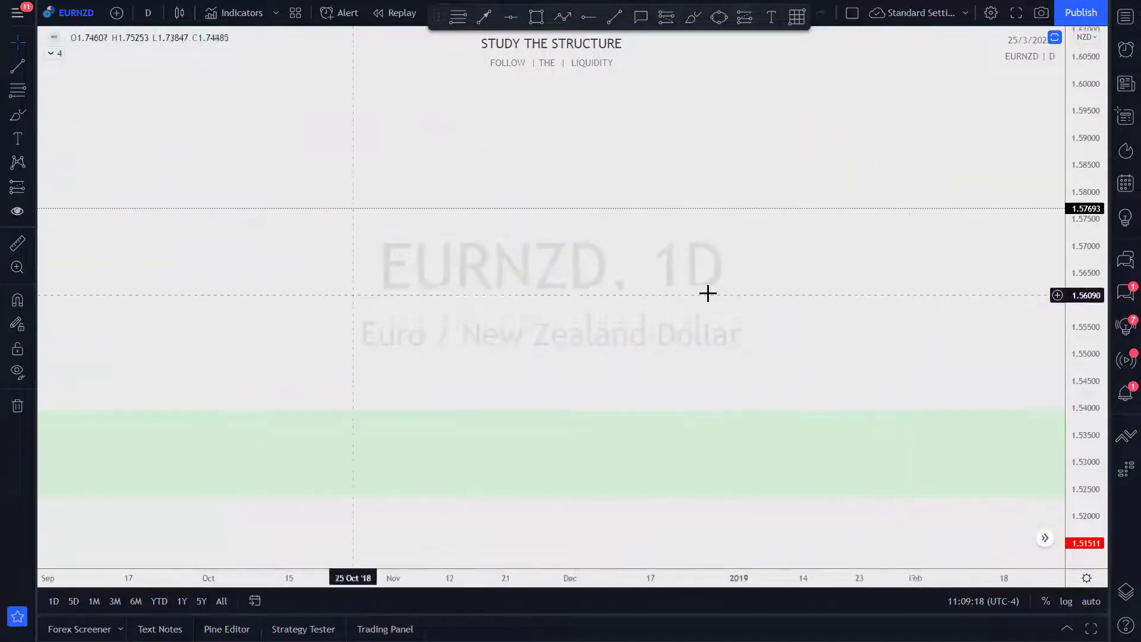
click(1043, 542)
scroll(874, 401, right, 10)
drag(1078, 135, 815, 413)
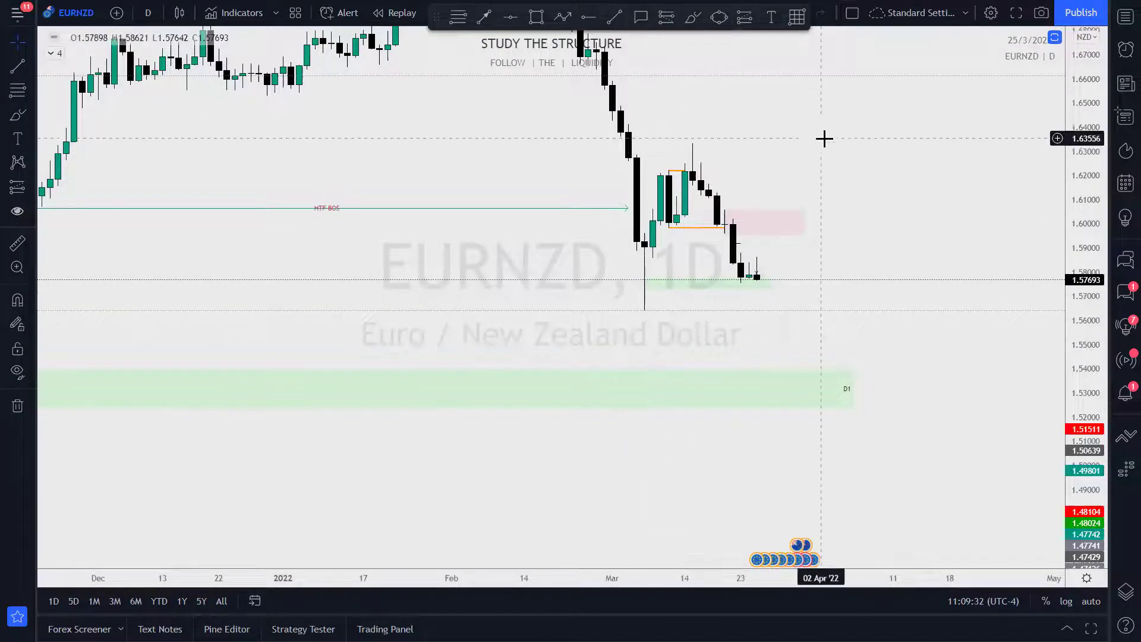
scroll(824, 186, up, 1)
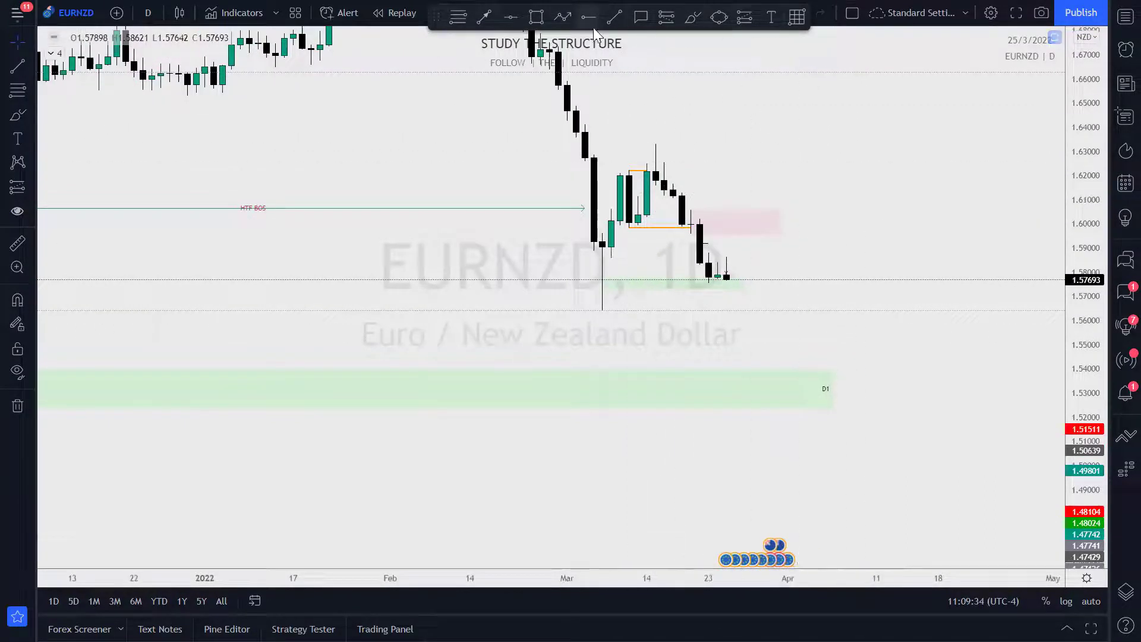
Mark the 7 March 2022 low and the rally from it with brush strokes, and undo them
click(701, 14)
mouse_move(575, 309)
mouse_down()
mouse_move(637, 315)
mouse_move(664, 86)
mouse_up()
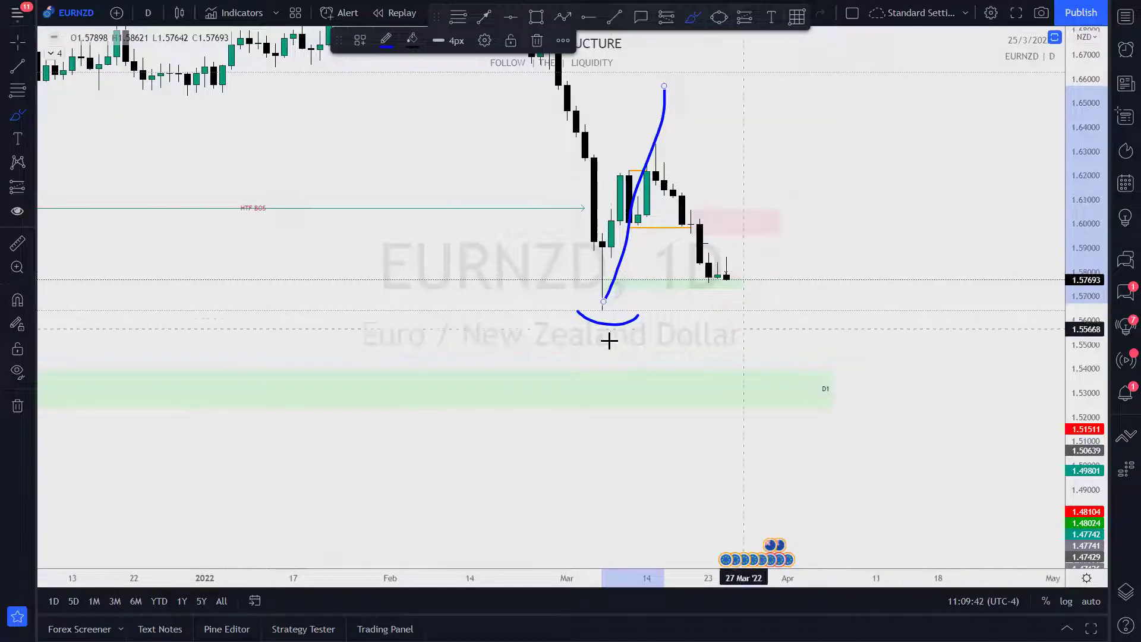
key(ctrl+z)
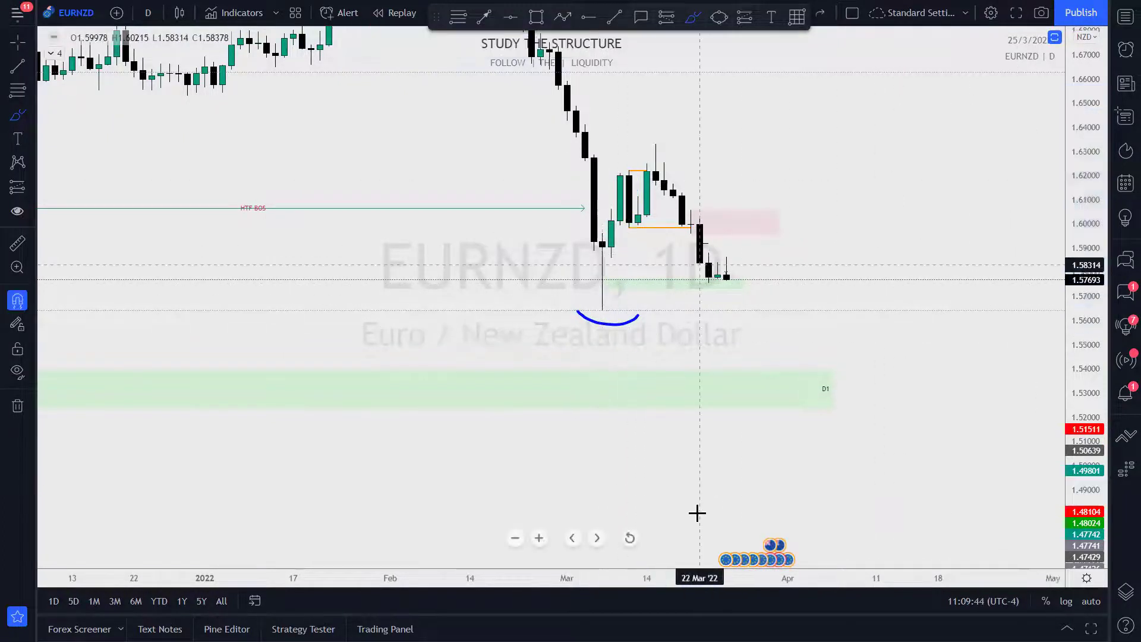
key(ctrl+z)
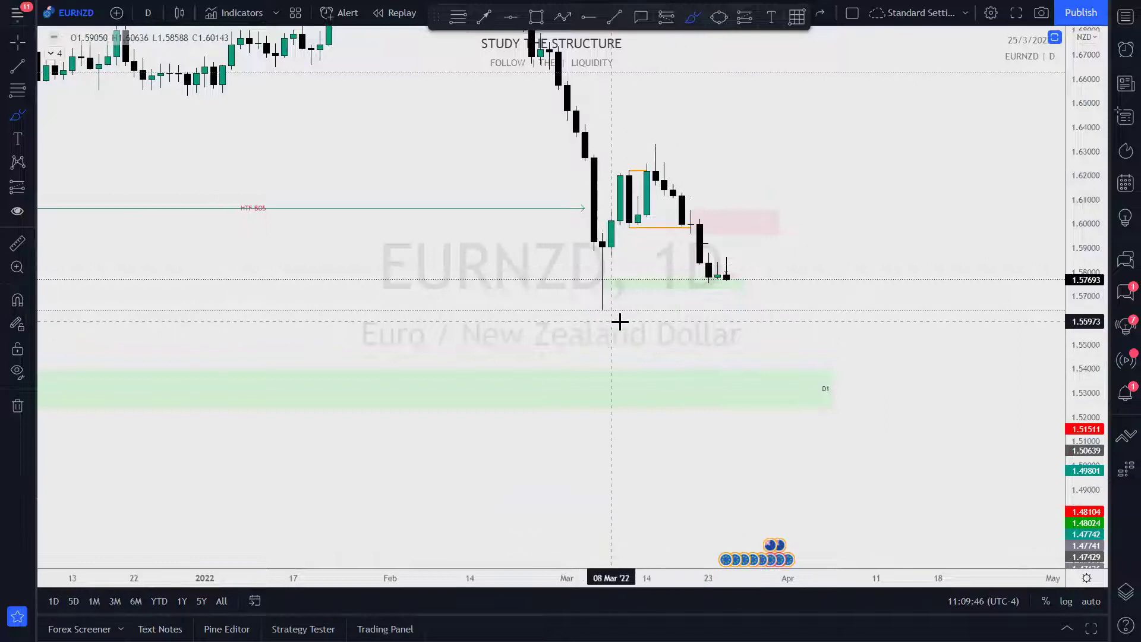
Draw a horizontal trend line from the 7 March 2022 low at 1.56423 to 1 April and apply the $ template
click(615, 16)
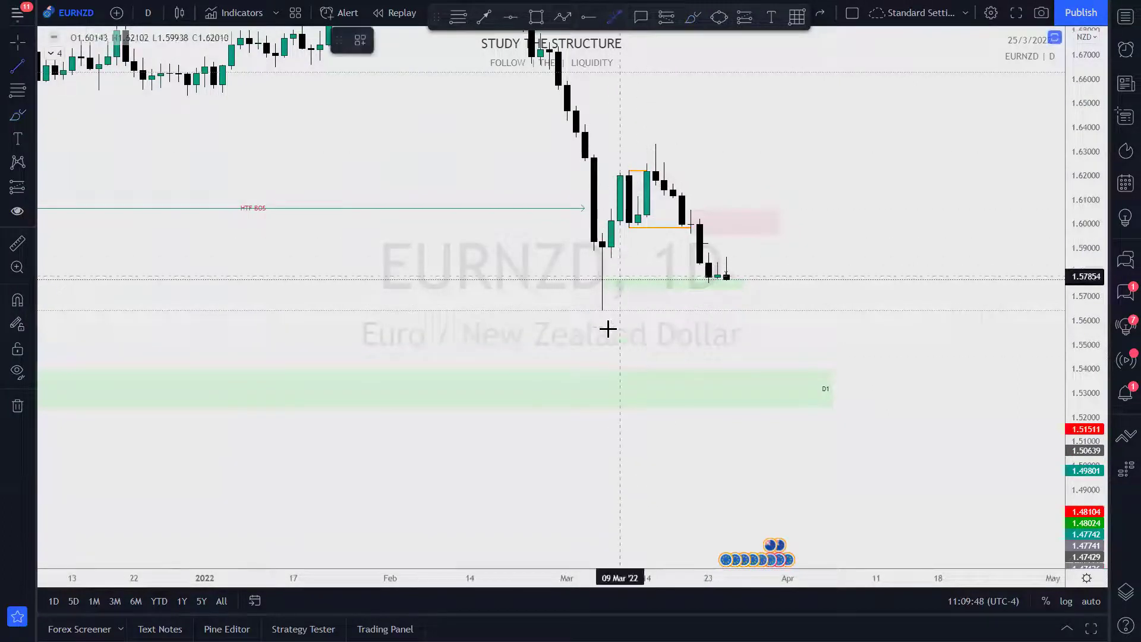
key(ctrl)
click(788, 311)
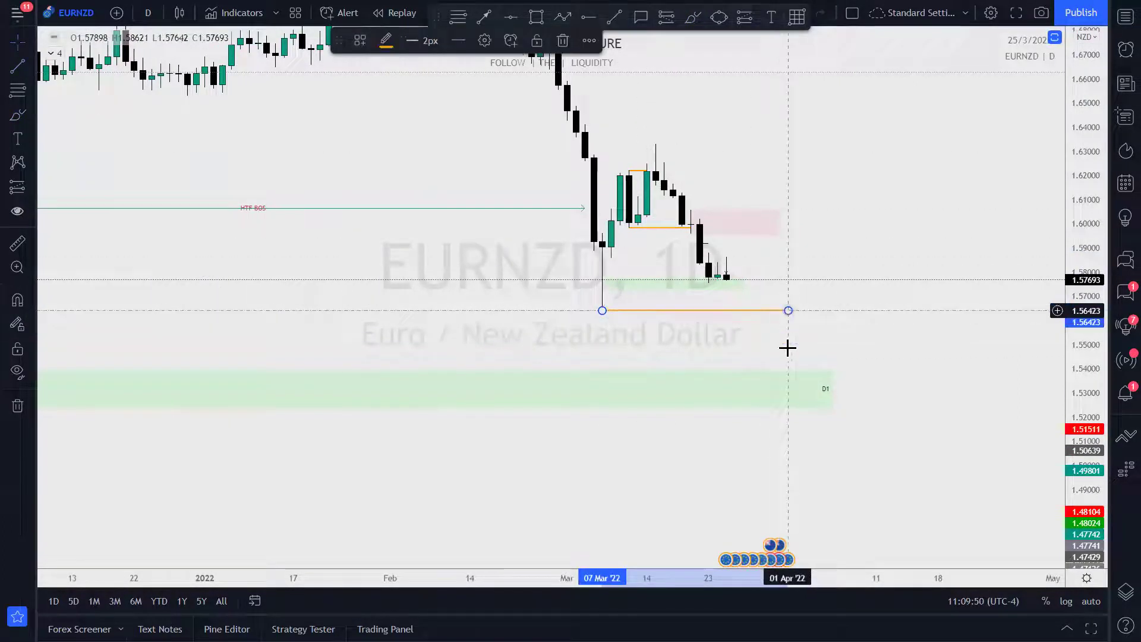
click(360, 40)
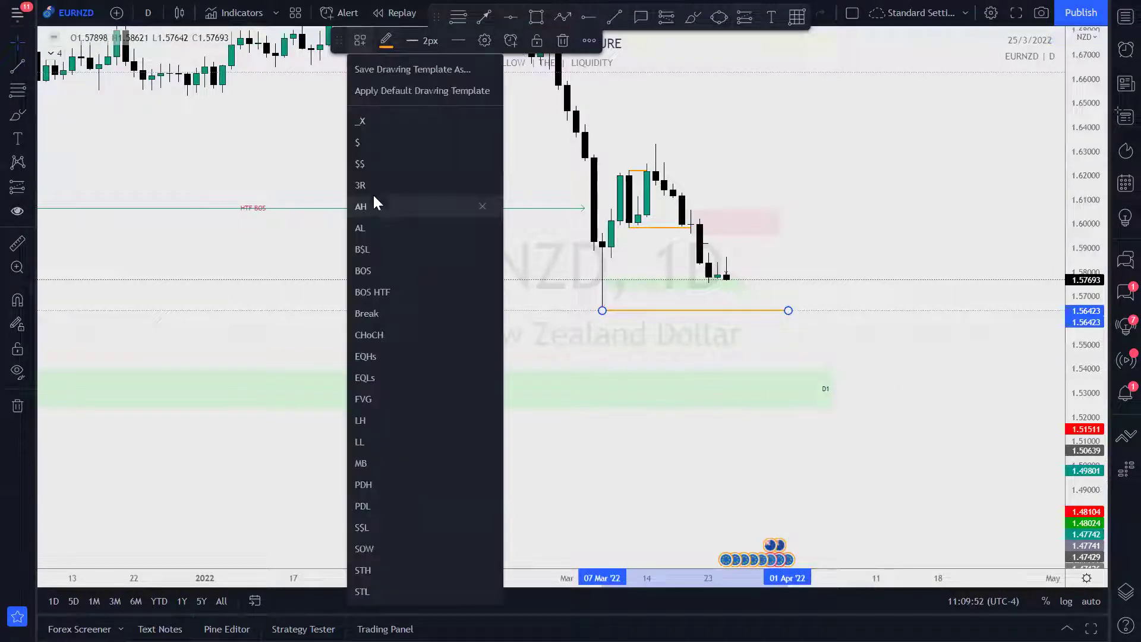
click(368, 145)
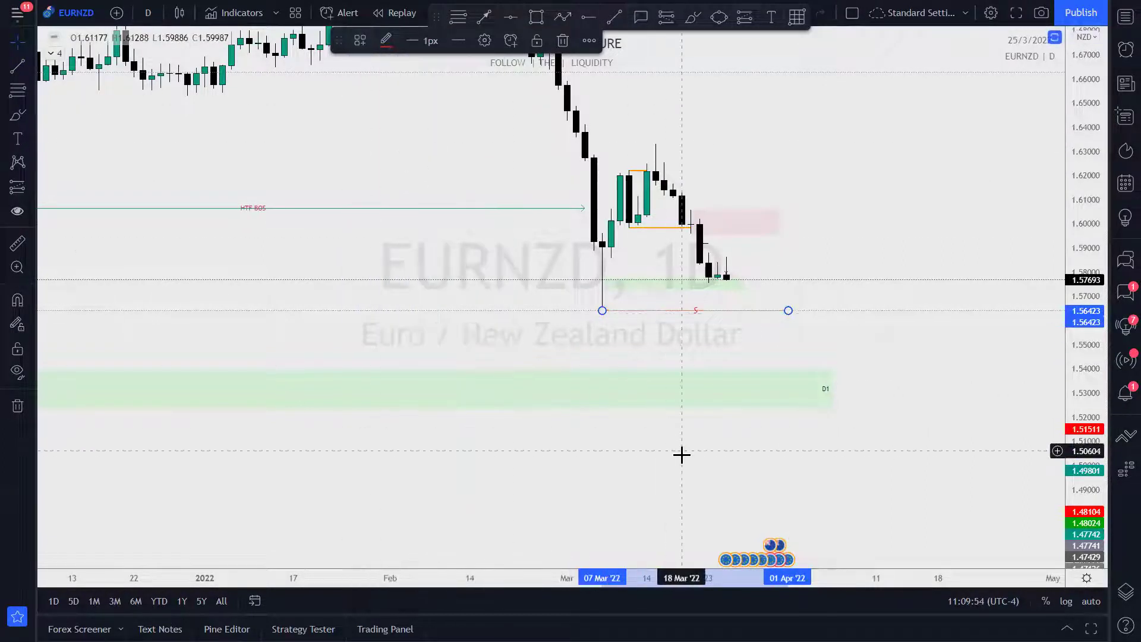
Switch the chart to the 4-hour timeframe and inspect the small green demand zone, the pink supply zone and the $ line
scroll(315, 217, down, 2)
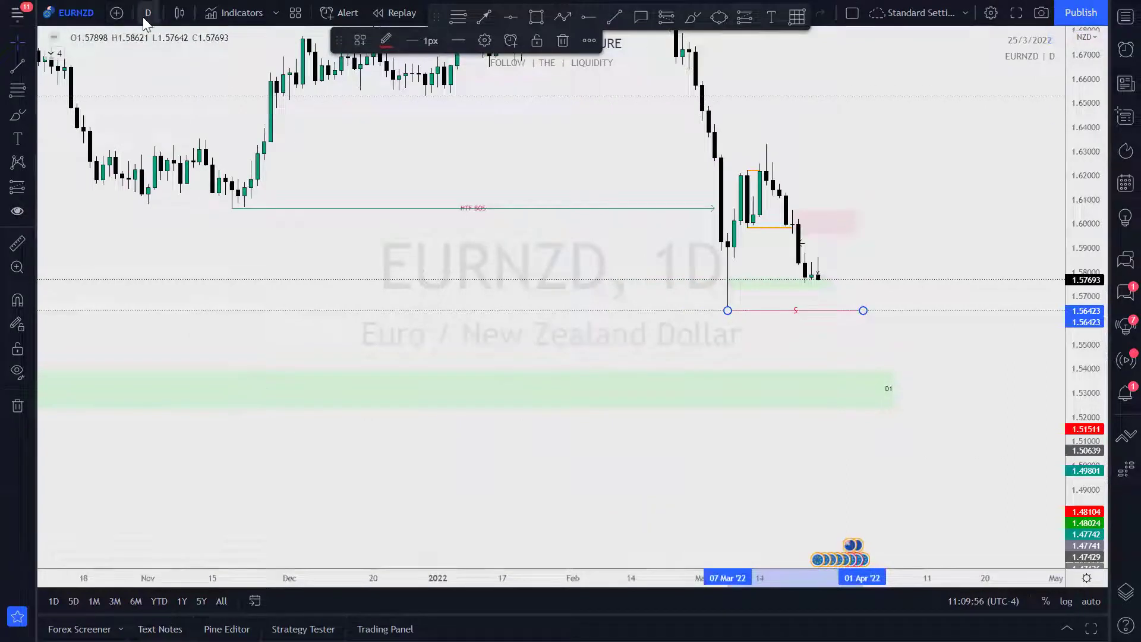
click(143, 17)
click(181, 337)
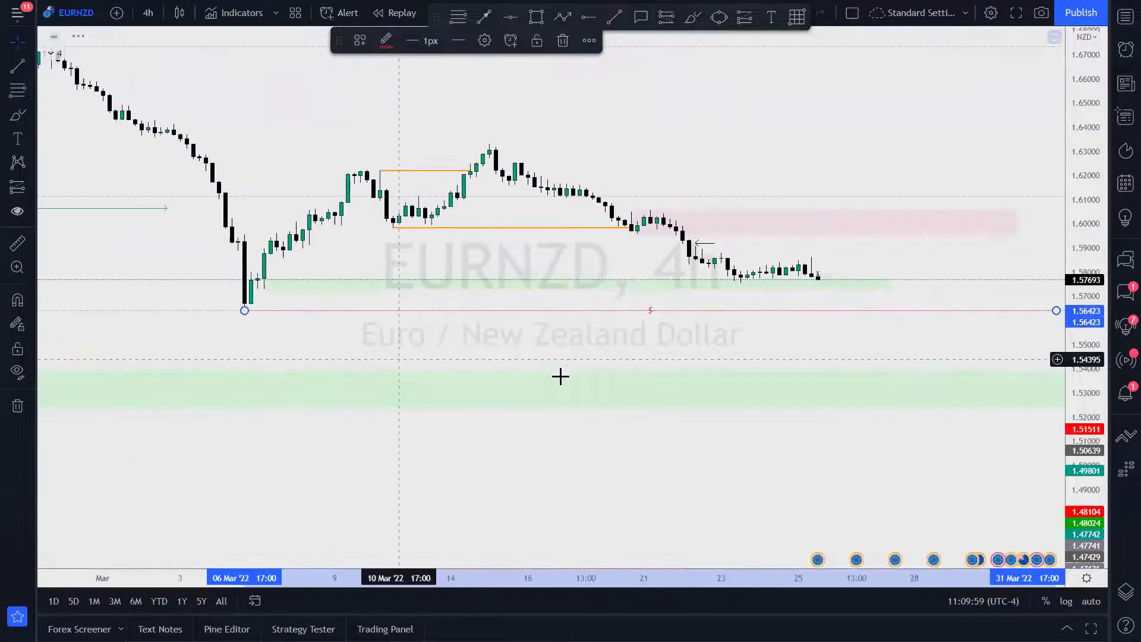
drag(1095, 473, 1067, 83)
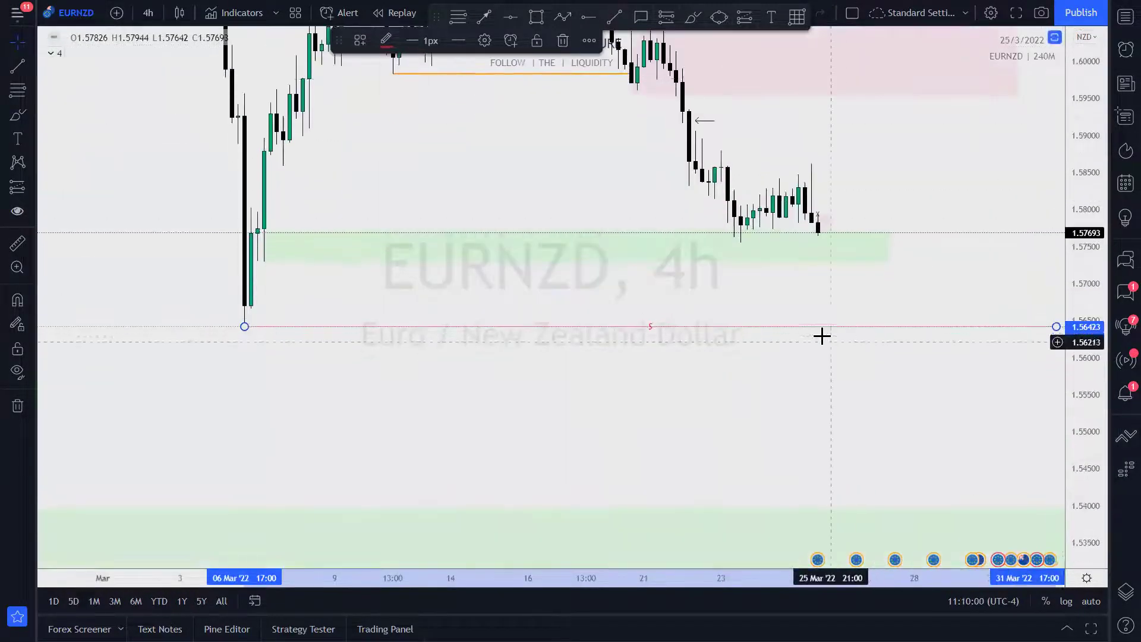
scroll(749, 255, down, 1)
drag(575, 166, 497, 245)
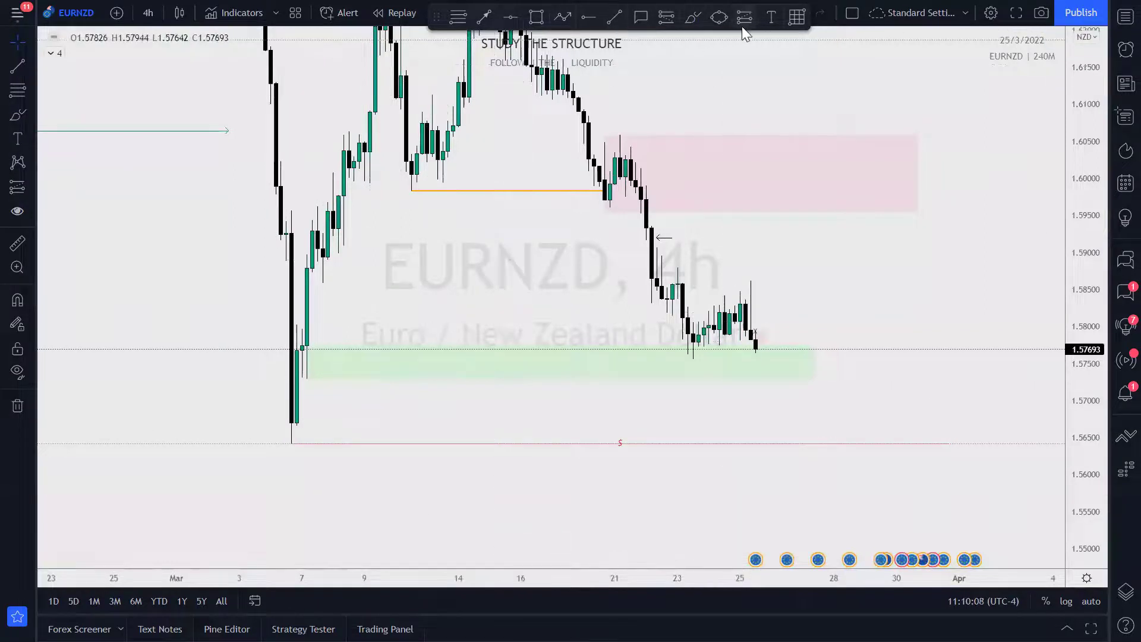
drag(928, 301, 996, 321)
scroll(993, 323, up, 3)
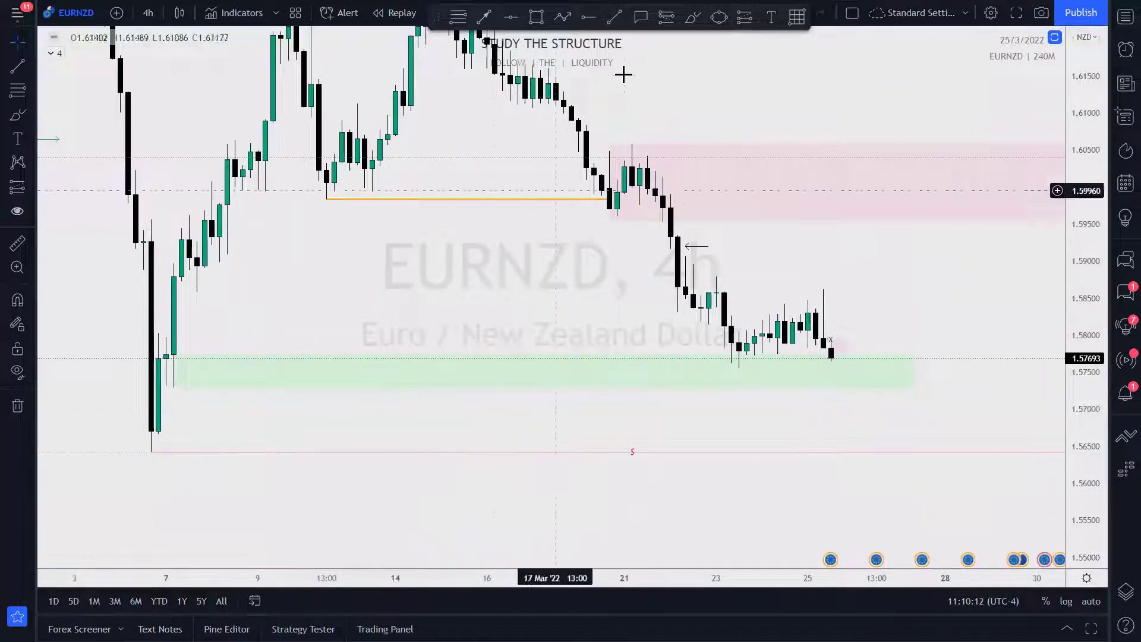
click(168, 375)
click(158, 374)
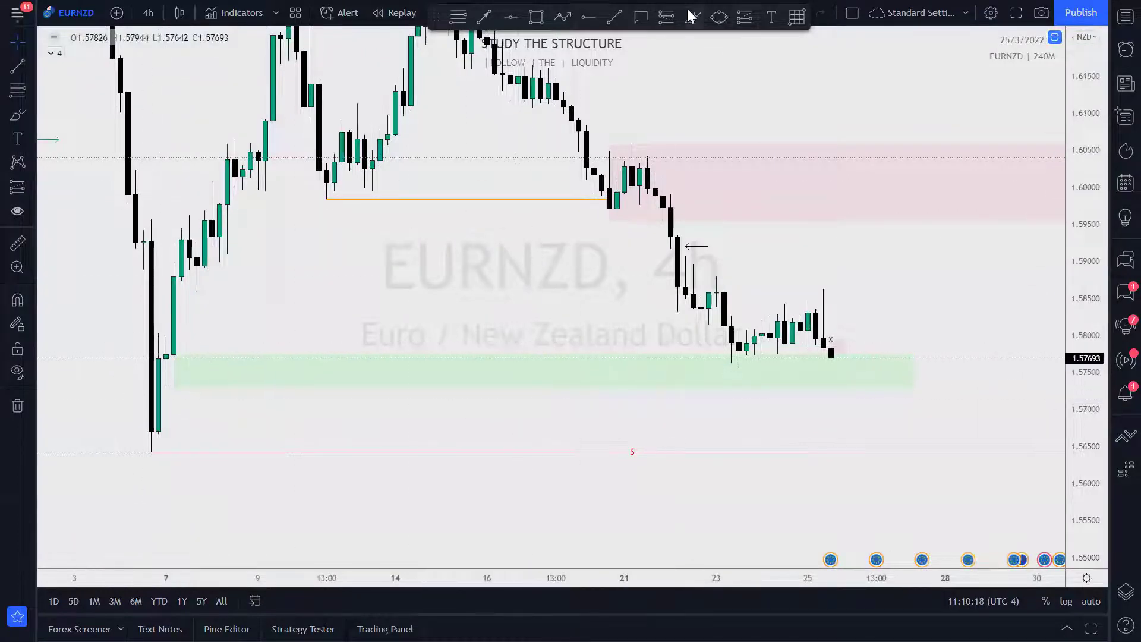
Draw a rectangle over the 7 March 2022 low candles, from about 1.580 down to about 1.564
click(536, 16)
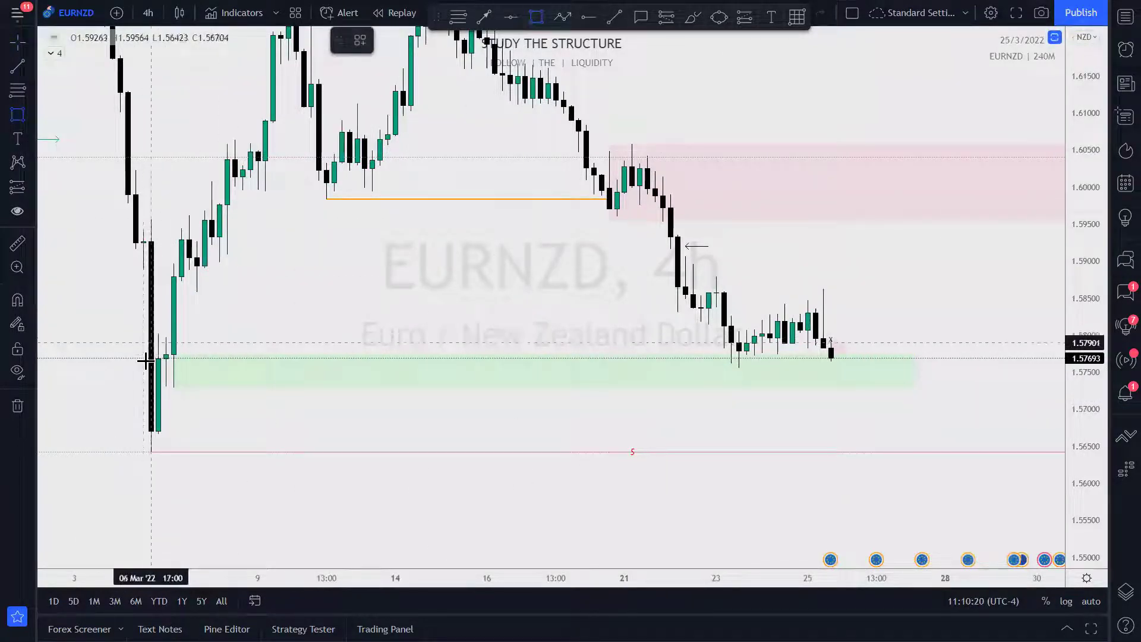
key(ctrl)
key(ctrl)
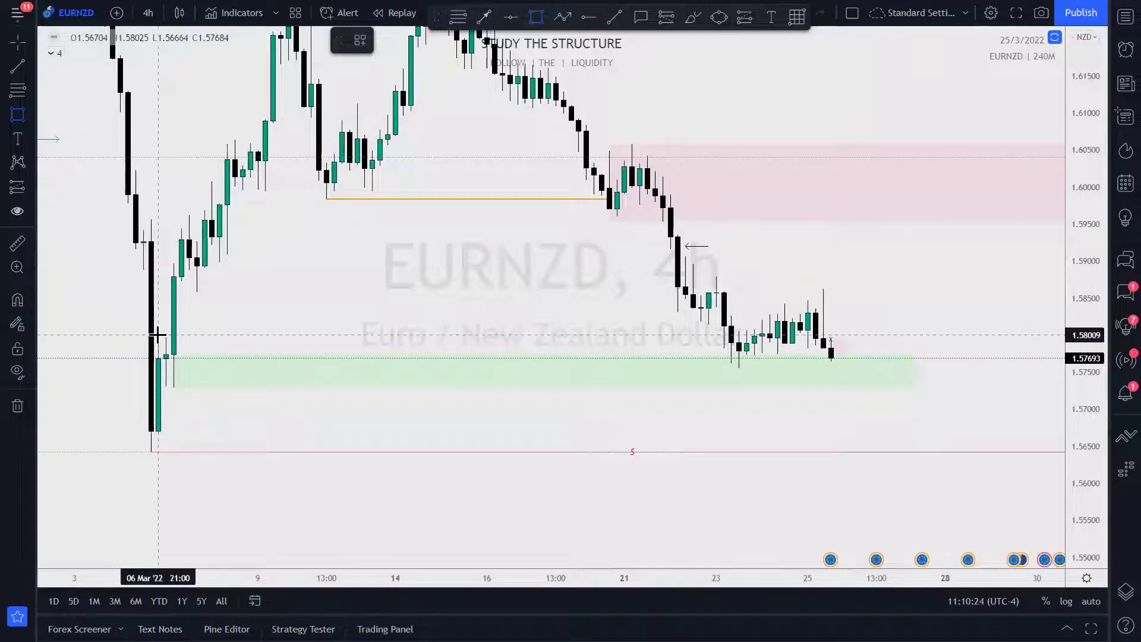
mouse_move(158, 335)
mouse_down()
mouse_move(197, 452)
mouse_move(151, 453)
mouse_up()
click(286, 306)
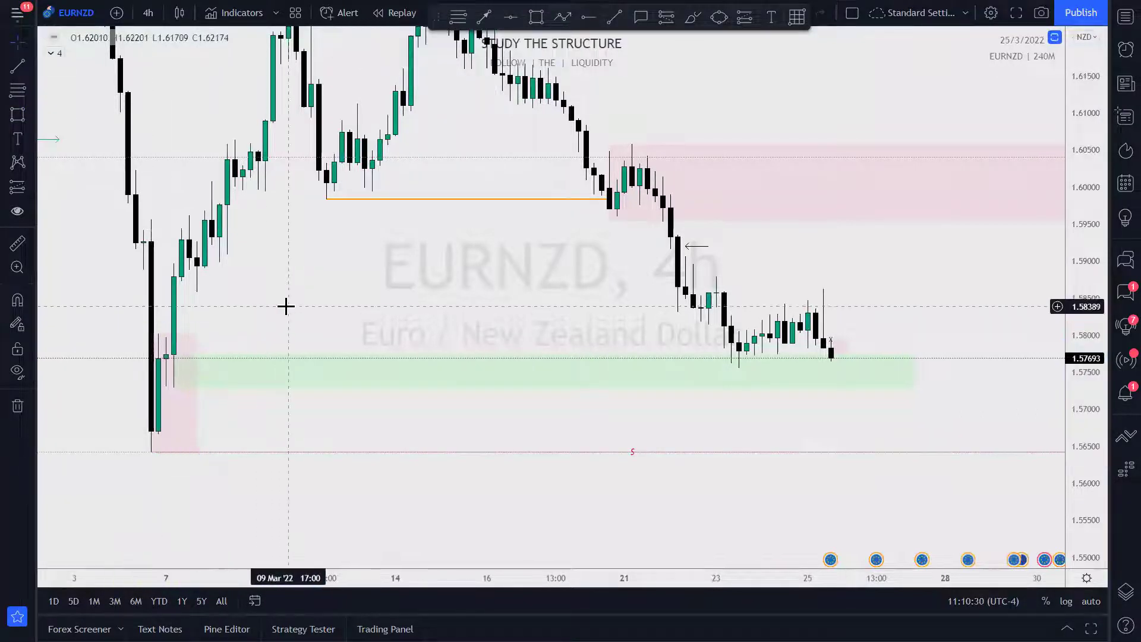
Lower the top edge of the rectangle at the 7 March low to 1.57314, and delete the rectangle
click(161, 343)
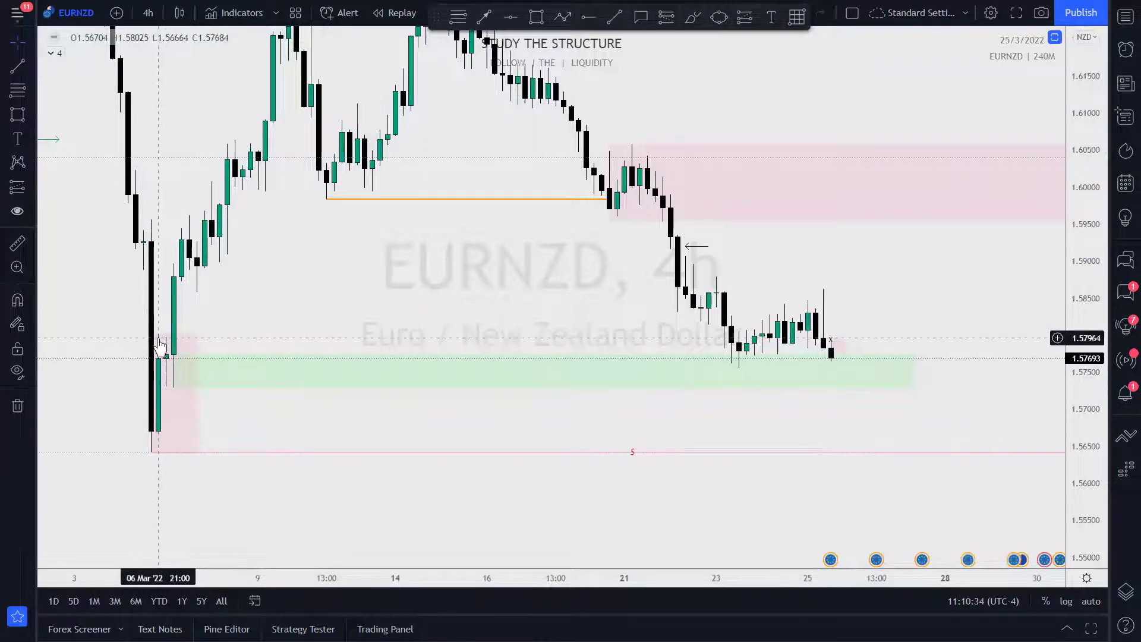
drag(174, 333, 171, 385)
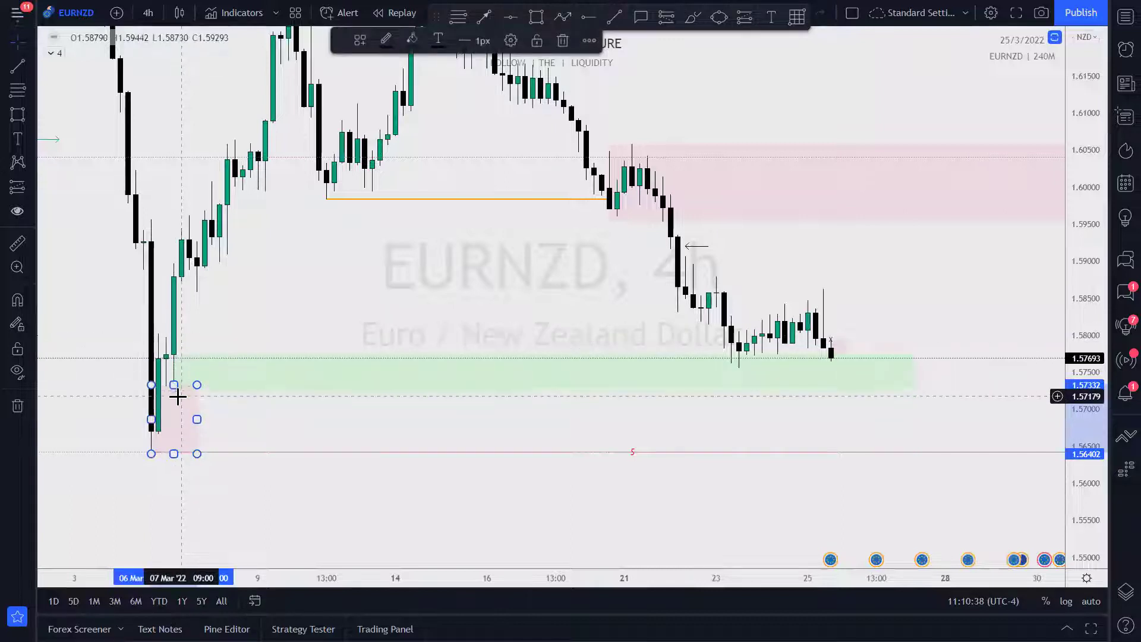
click(232, 413)
mouse_move(174, 387)
mouse_down()
mouse_move(177, 397)
mouse_move(179, 386)
mouse_up()
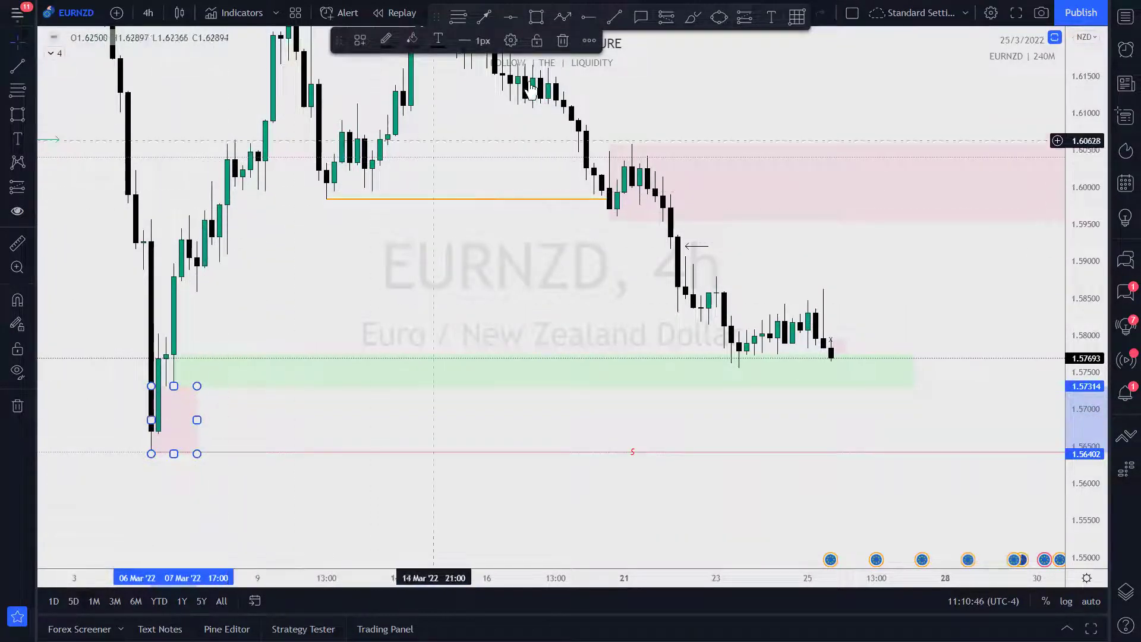
click(560, 44)
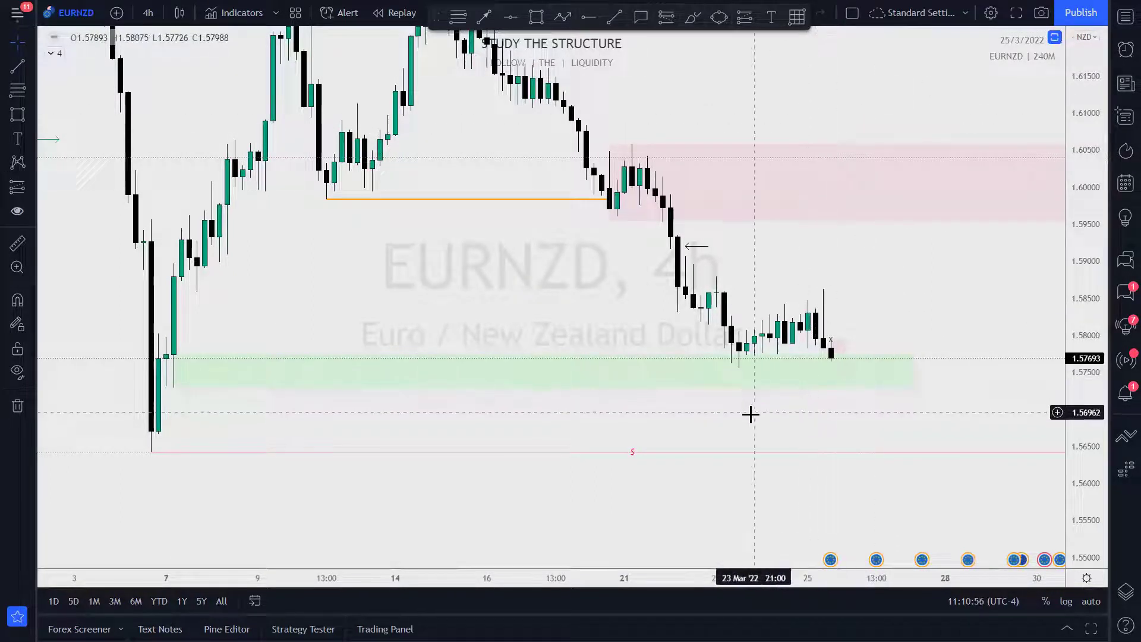
click(171, 353)
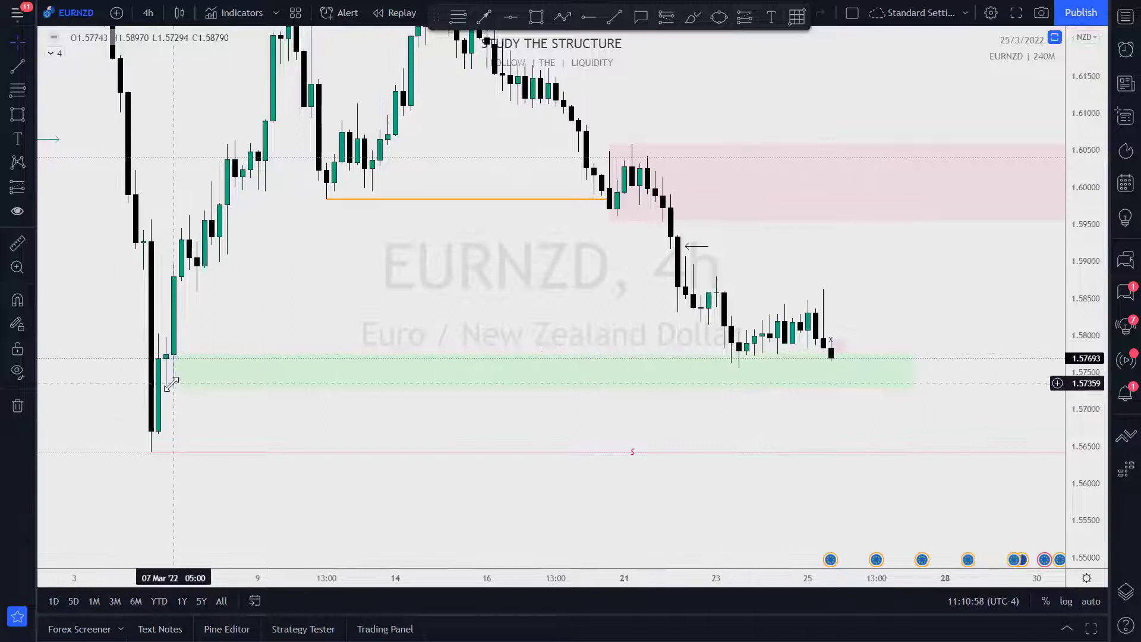
click(174, 326)
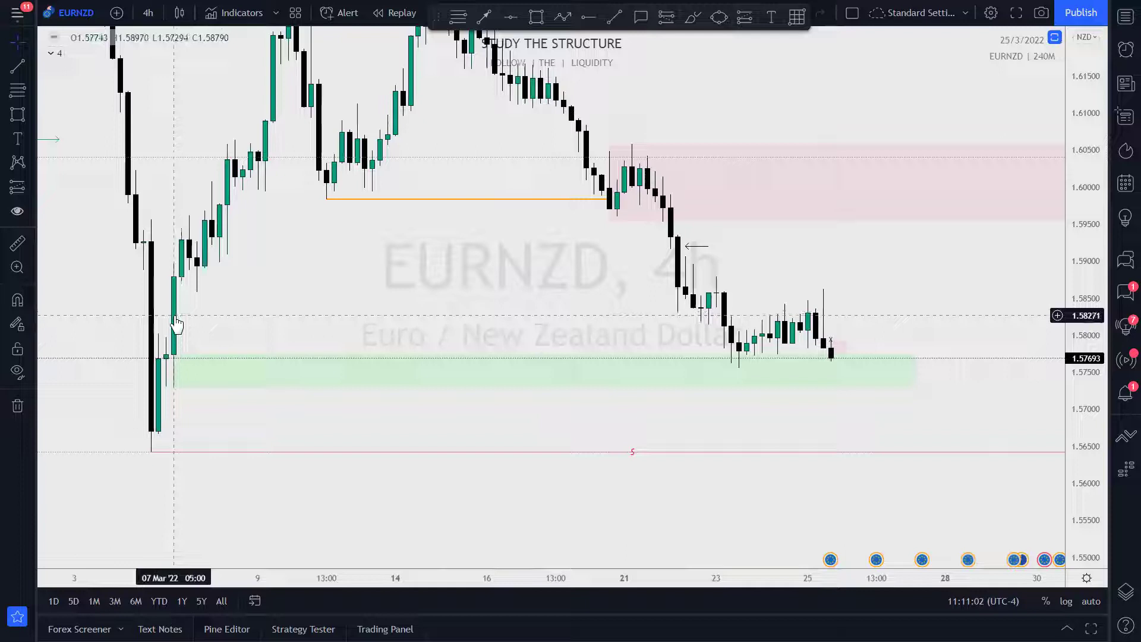
click(178, 370)
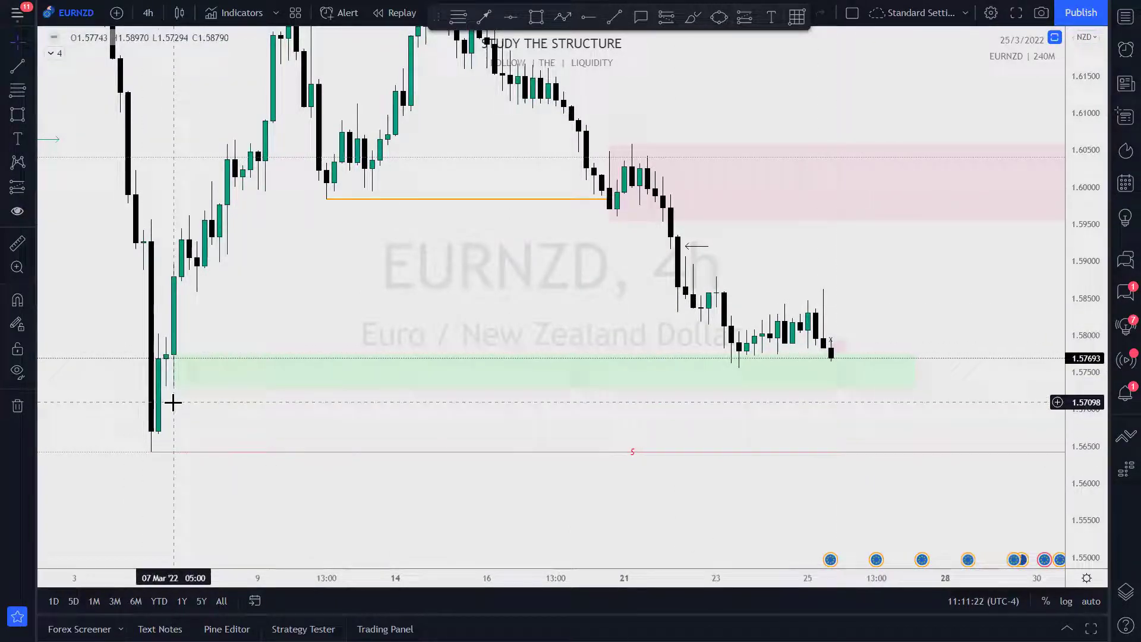
Brush a drop below the green demand zone and a level stroke across the 7 March candles near 1.572, and undo both
drag(214, 398, 233, 395)
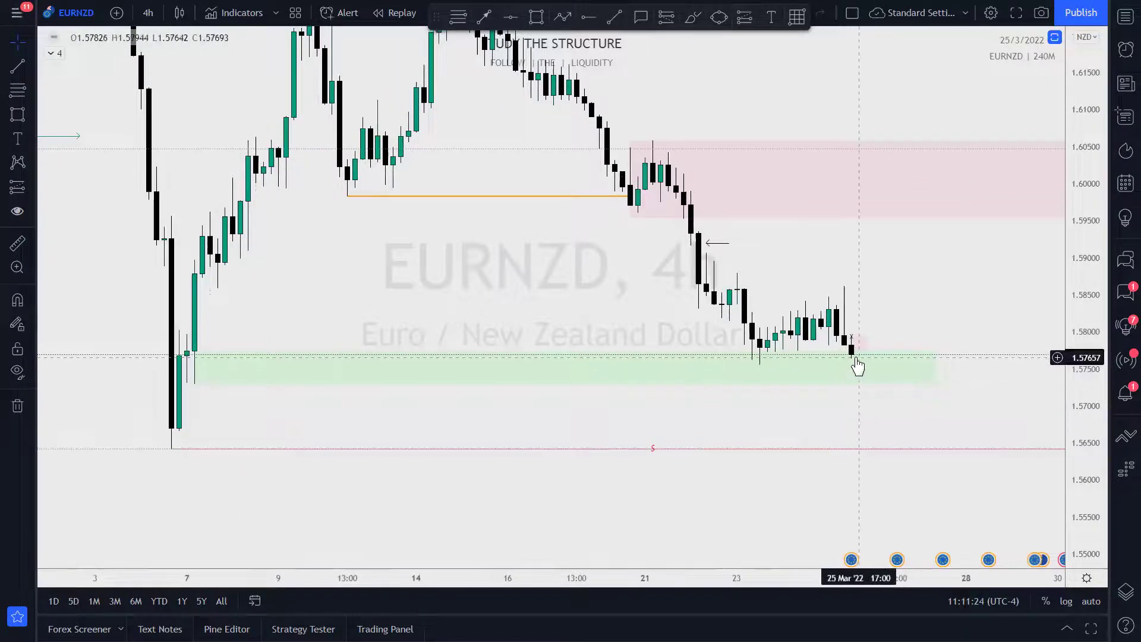
click(693, 18)
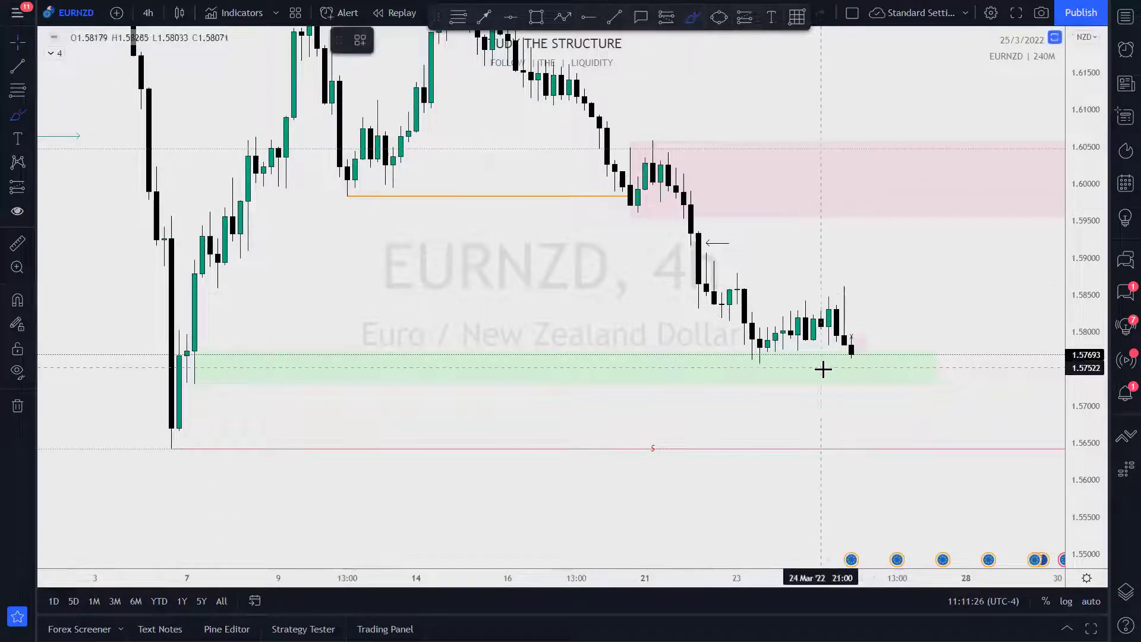
mouse_move(859, 362)
mouse_down()
mouse_move(859, 407)
mouse_move(890, 407)
mouse_up()
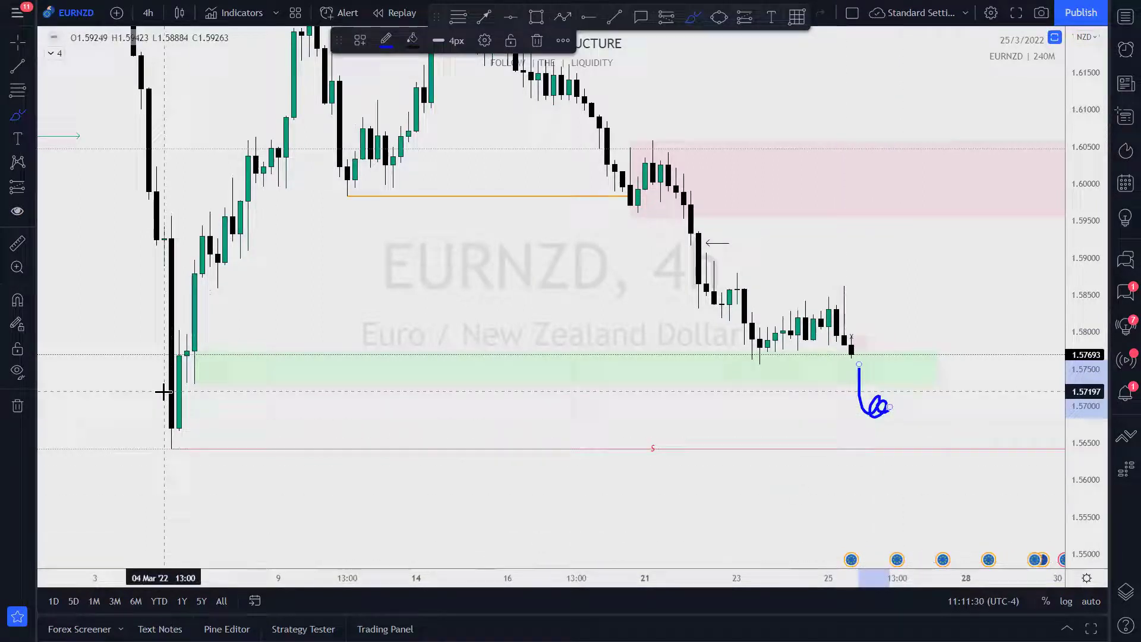
drag(256, 387, 168, 391)
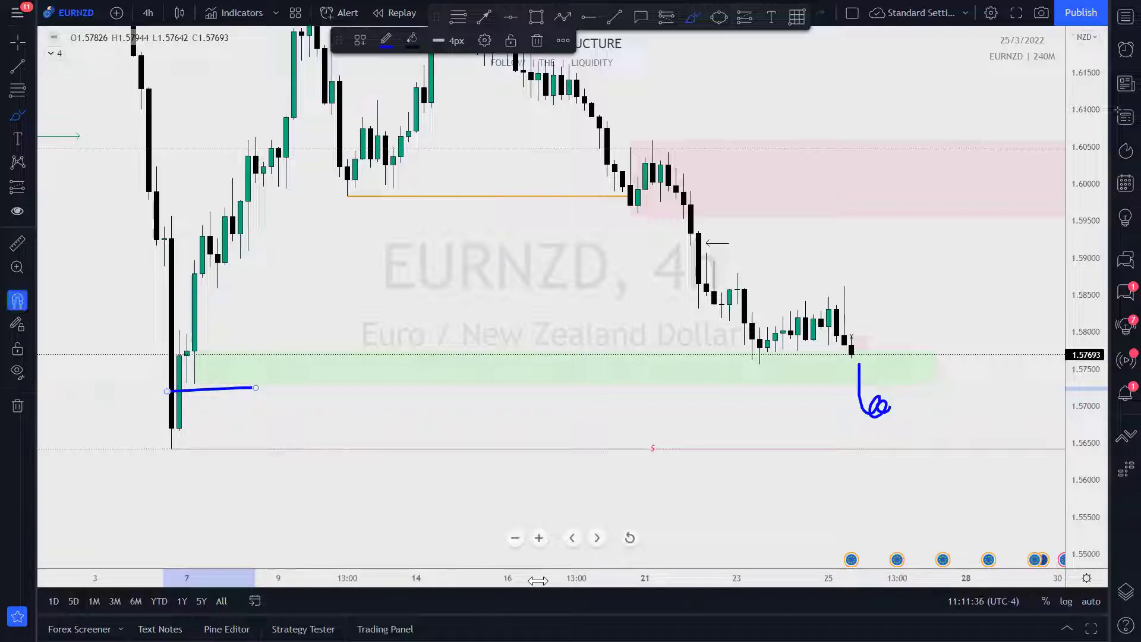
key(ctrl+z)
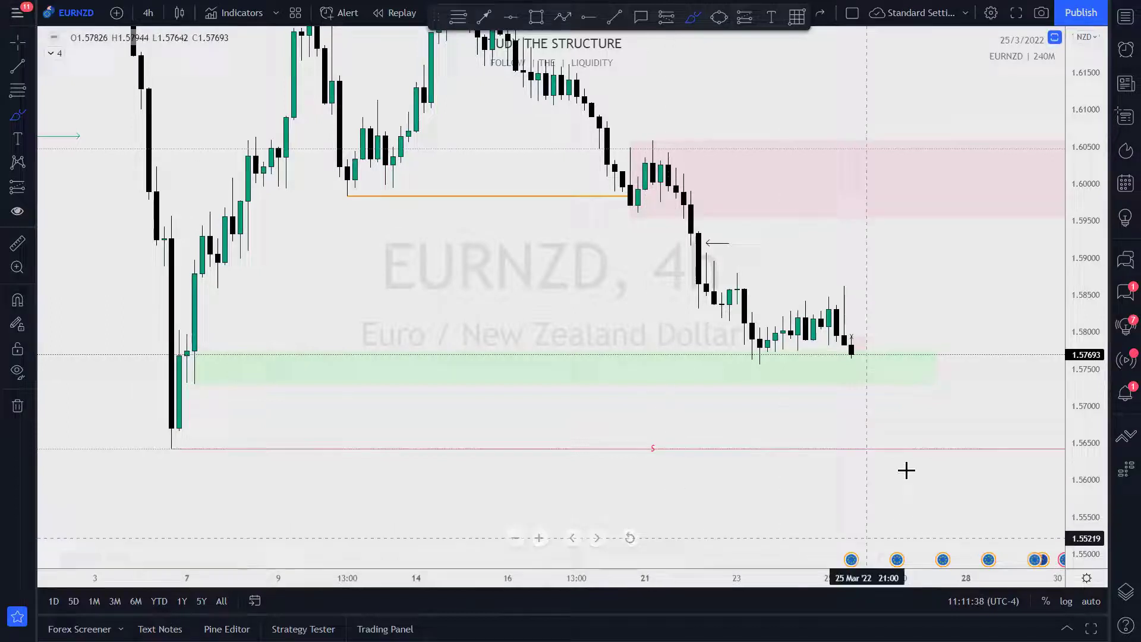
Circle the $ label and brush a projected dip to its line with a rebound, and undo both strokes
scroll(892, 502, down, 1)
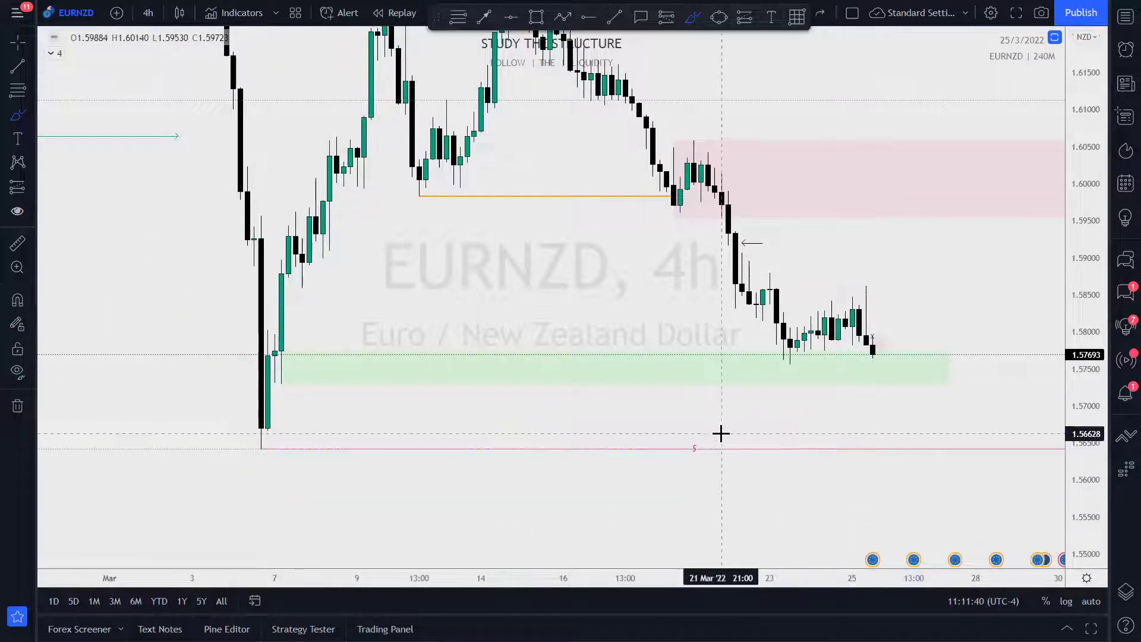
drag(719, 430, 715, 409)
mouse_move(880, 372)
mouse_down()
mouse_move(892, 454)
mouse_move(907, 412)
mouse_up()
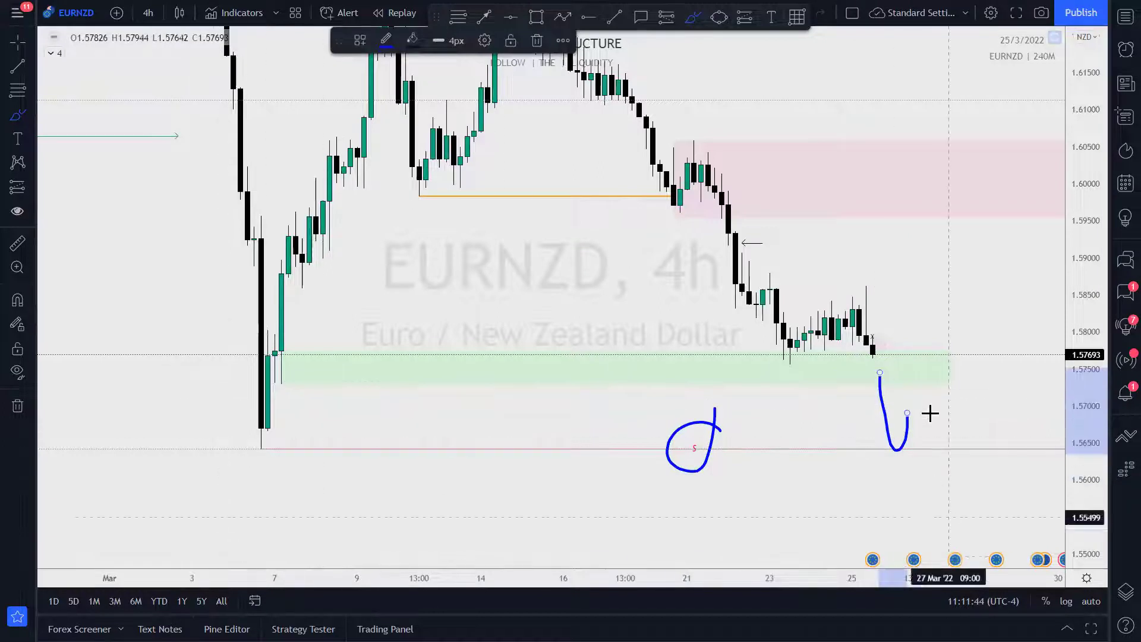
key(ctrl+z)
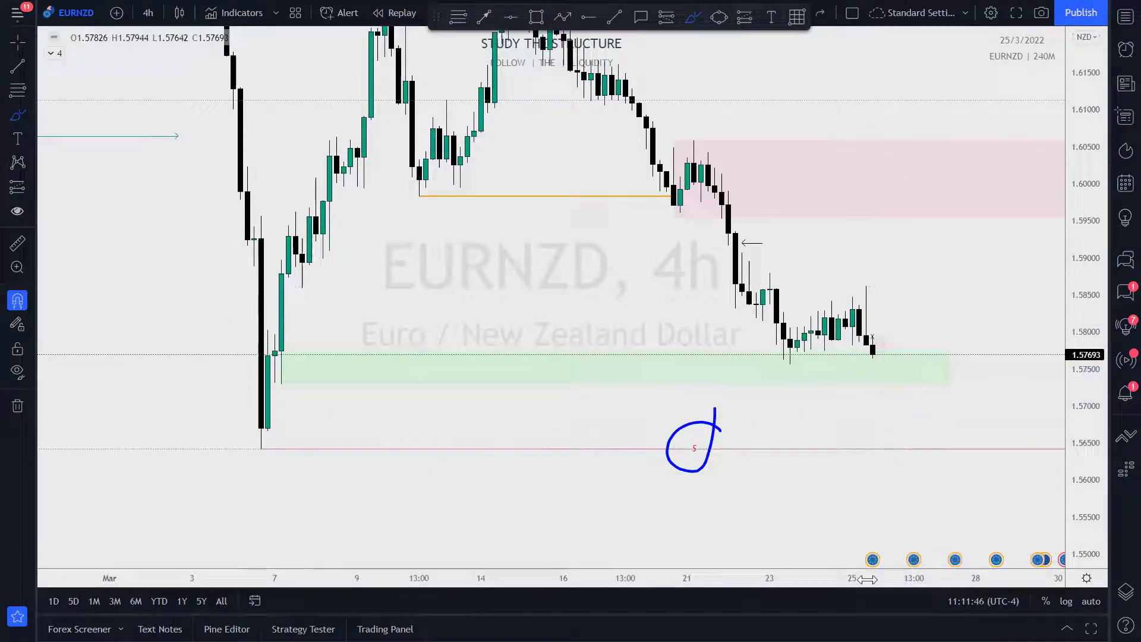
key(ctrl+z)
Draw a supply rectangle from the 25 March 09:00 candle's high at 1.58621 down to about 1.57985, extending to 27 March 05:00
scroll(797, 519, up, 3)
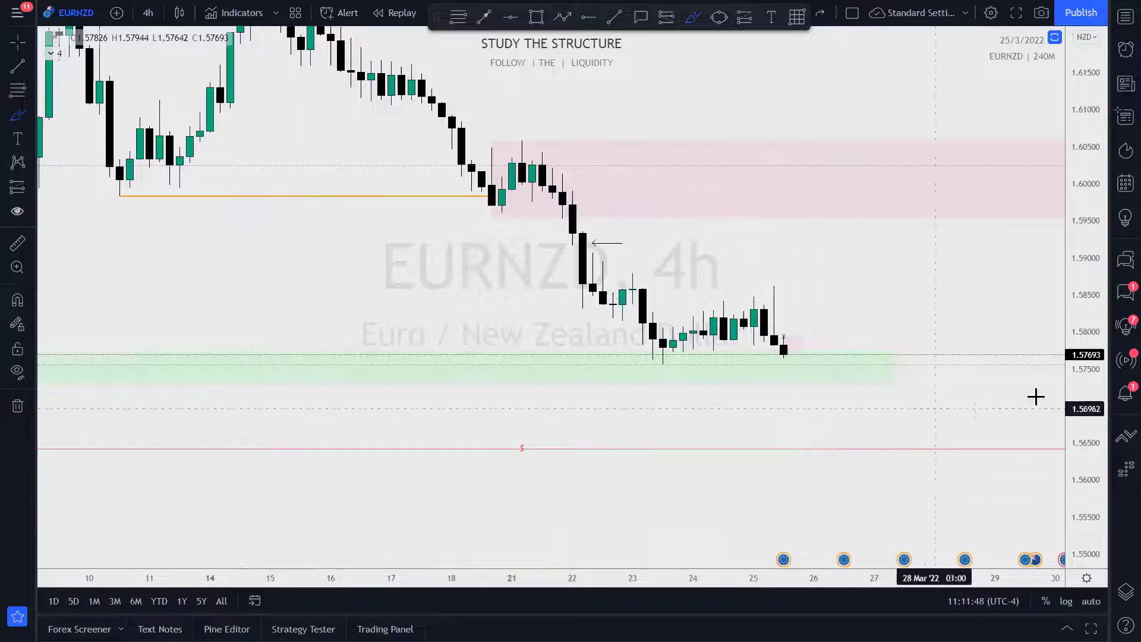
drag(1090, 434, 1090, 362)
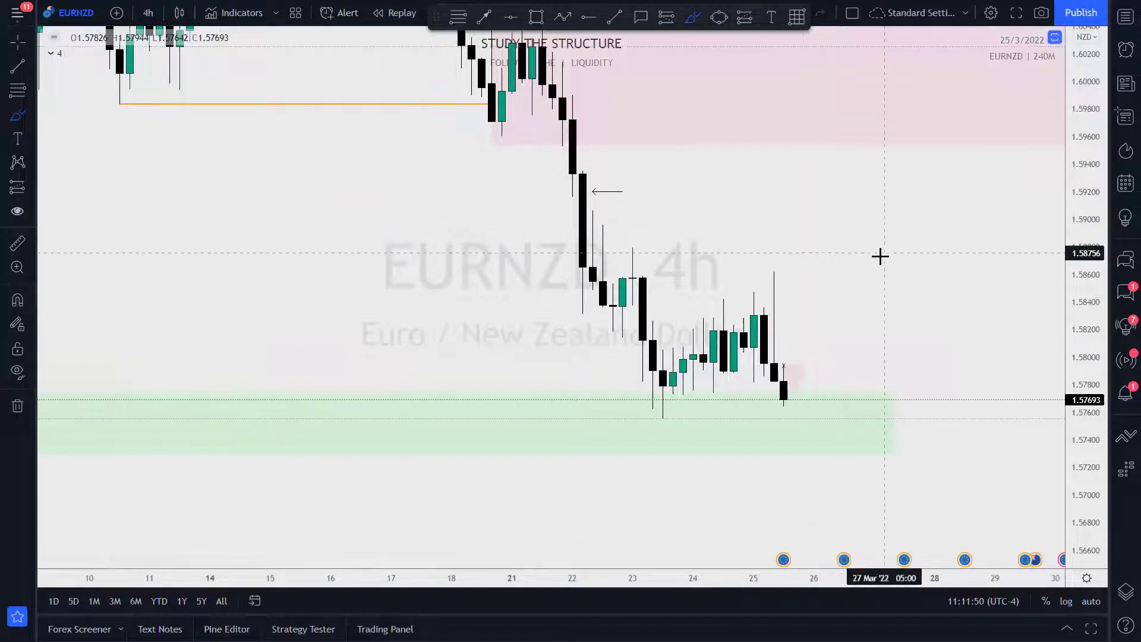
drag(860, 254, 856, 182)
scroll(816, 434, up, 2)
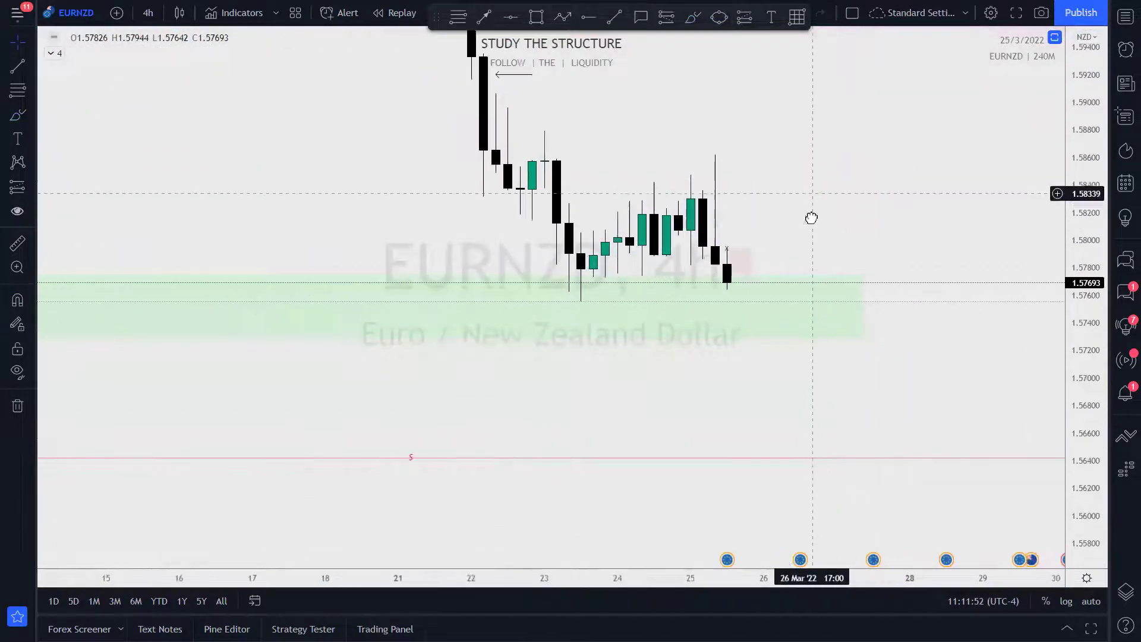
drag(811, 218, 823, 263)
scroll(743, 351, up, 1)
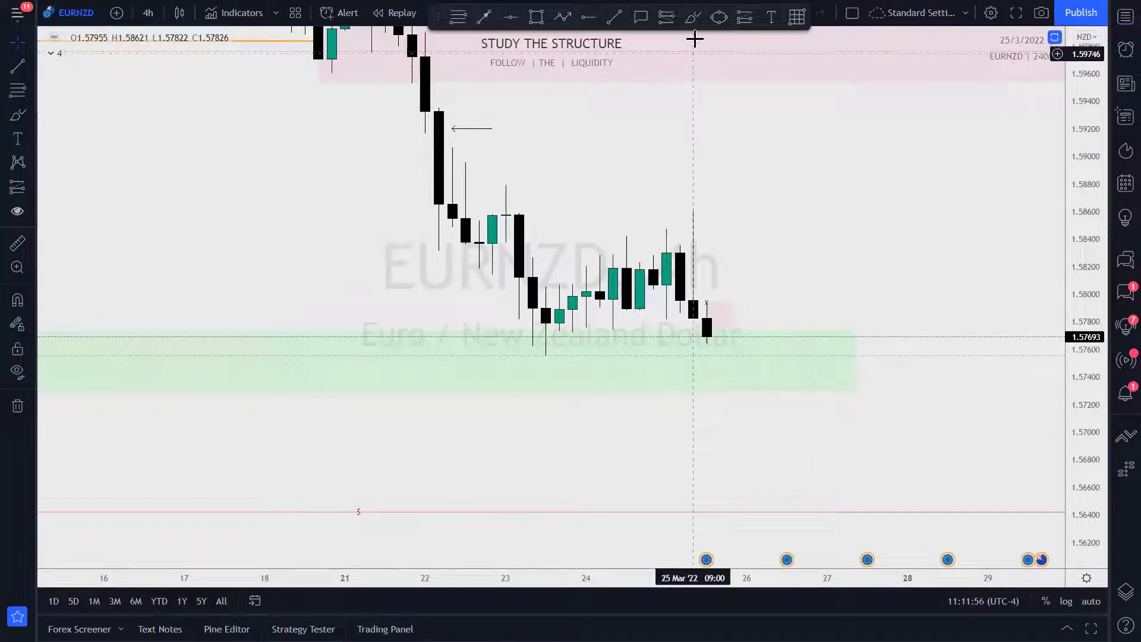
click(541, 22)
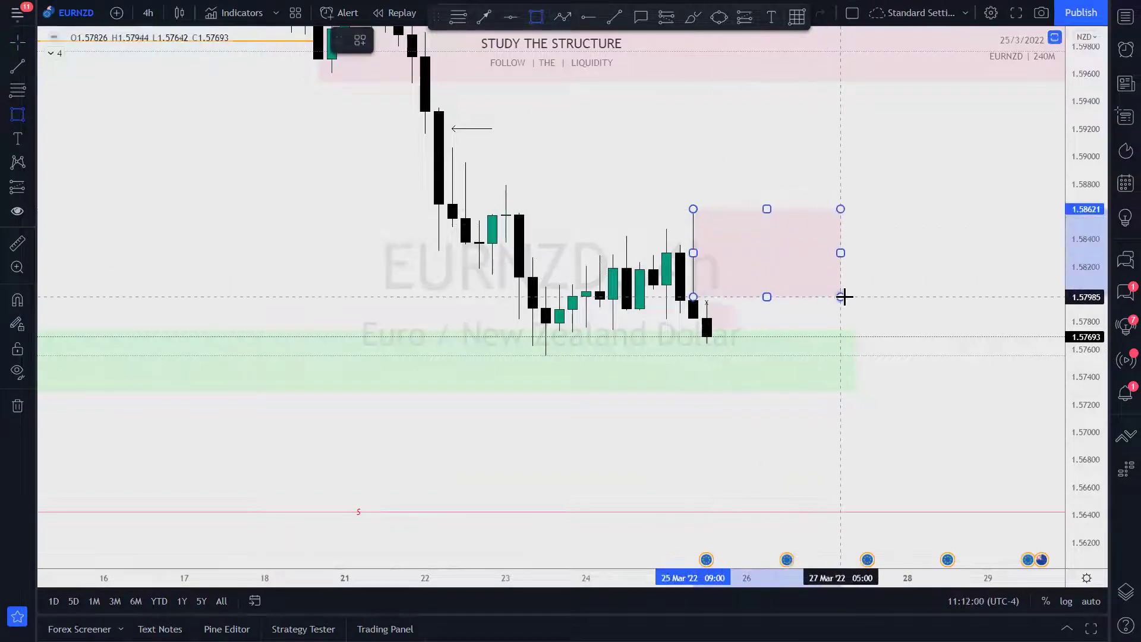
click(991, 253)
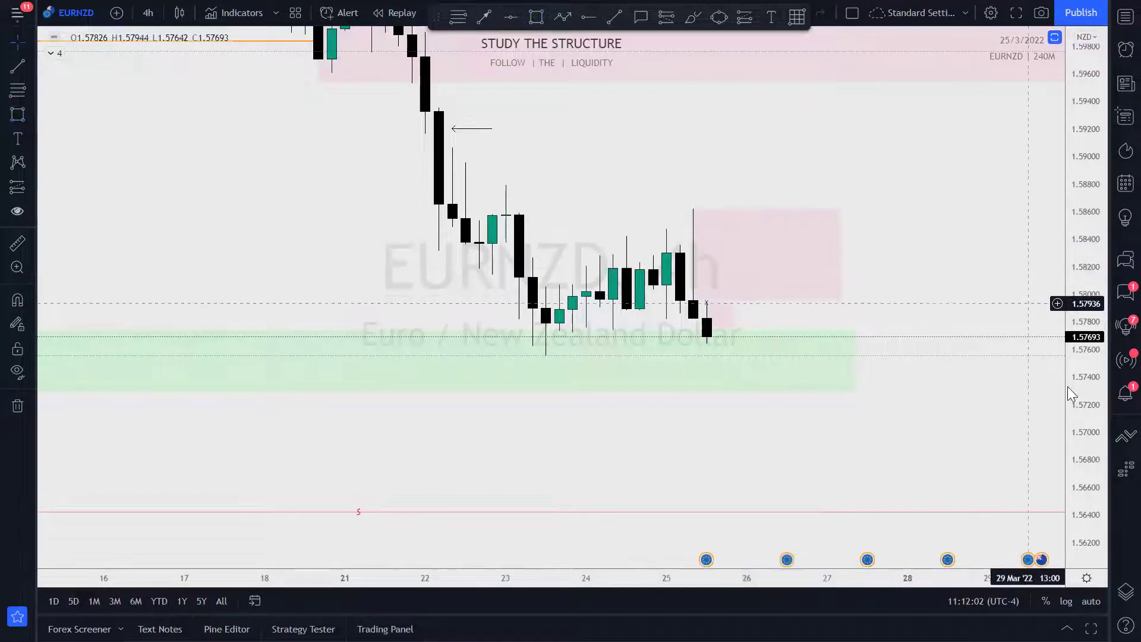
Lower the bottom edge of the new supply rectangle to 1.57953, at the 25 March 09:00 candle's open
drag(1085, 424, 1084, 374)
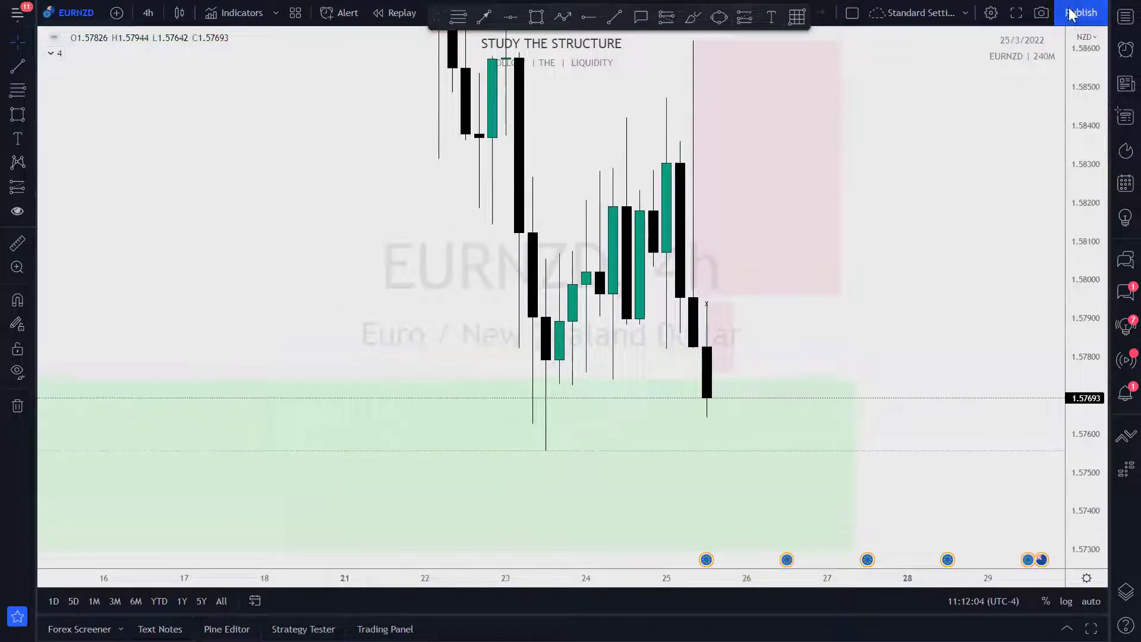
click(767, 295)
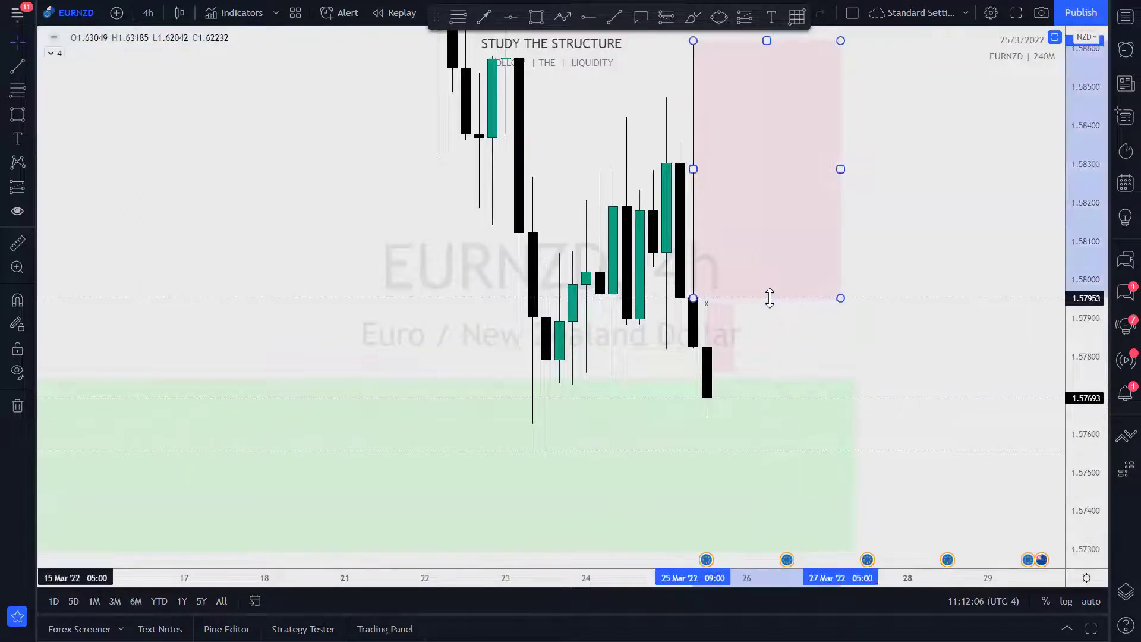
click(722, 334)
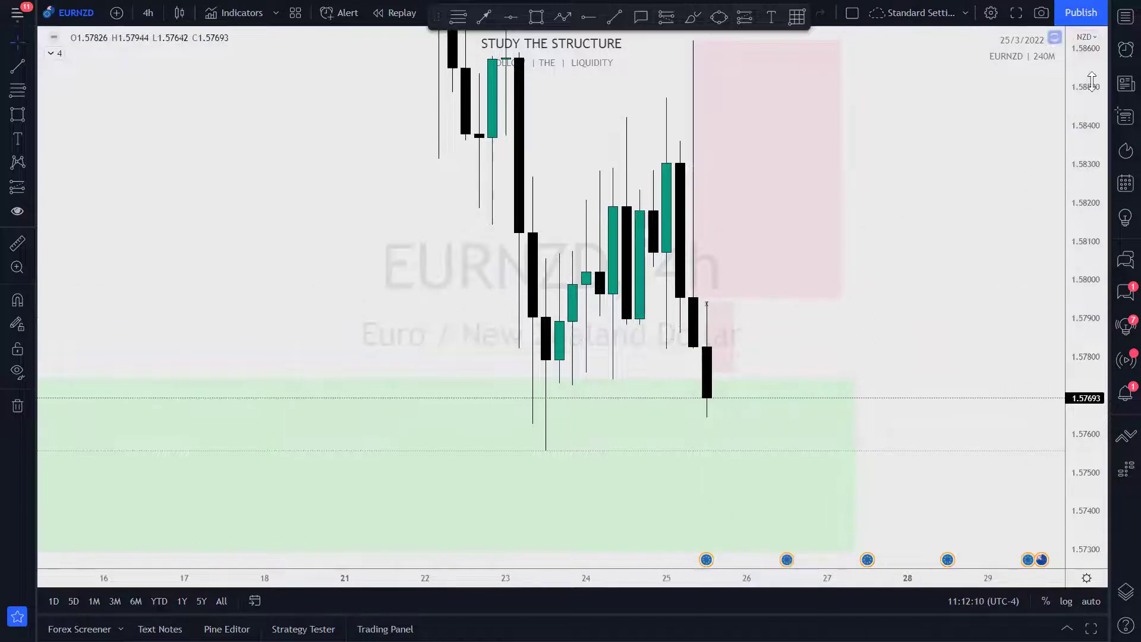
Brush over the swings from 22 March into a projected break below the green zone, and underline the 23 March low
drag(1099, 241, 1093, 477)
mouse_move(976, 233)
mouse_down()
mouse_move(980, 127)
mouse_move(982, 252)
mouse_up()
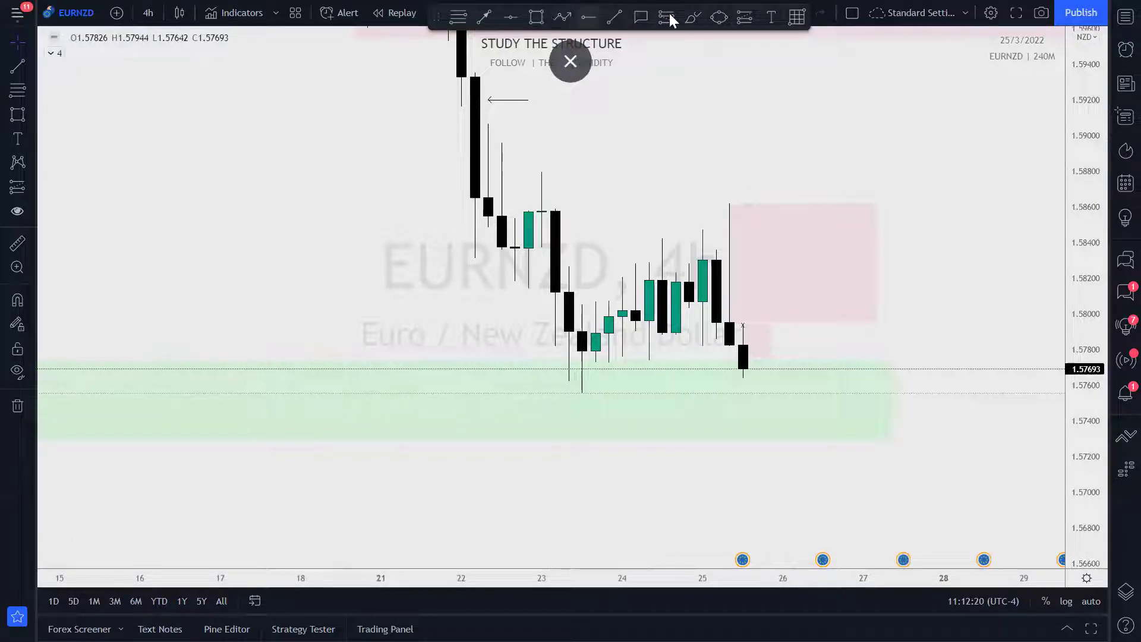
click(689, 20)
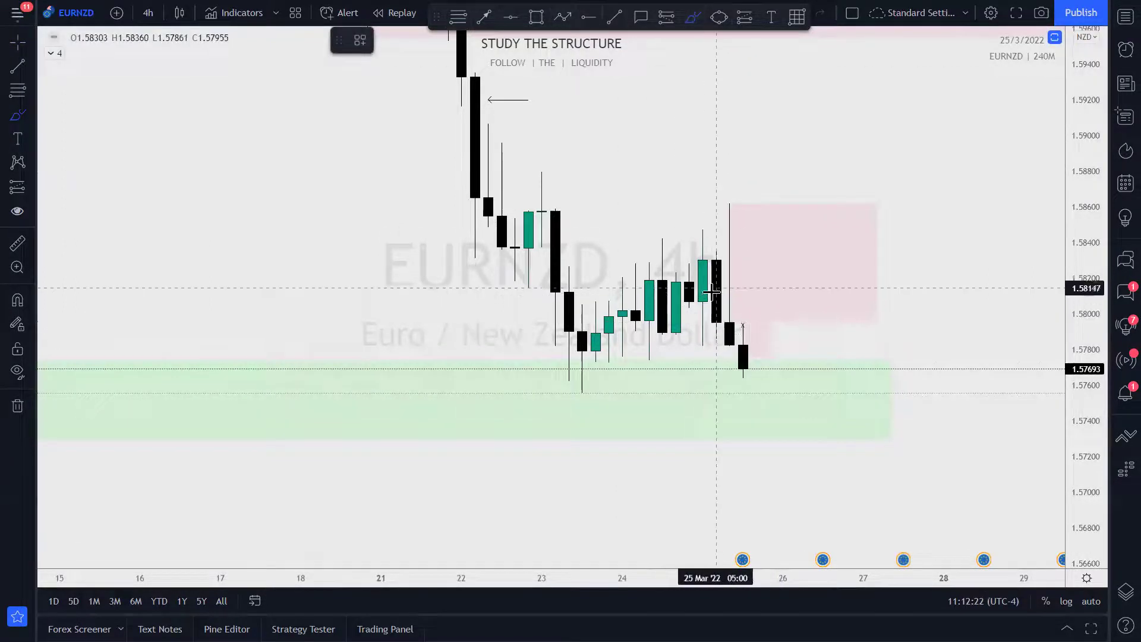
mouse_move(475, 140)
mouse_down()
mouse_move(485, 294)
mouse_move(530, 259)
mouse_move(554, 216)
mouse_move(583, 408)
mouse_move(668, 311)
mouse_move(731, 318)
mouse_move(757, 508)
mouse_up()
drag(571, 410, 770, 405)
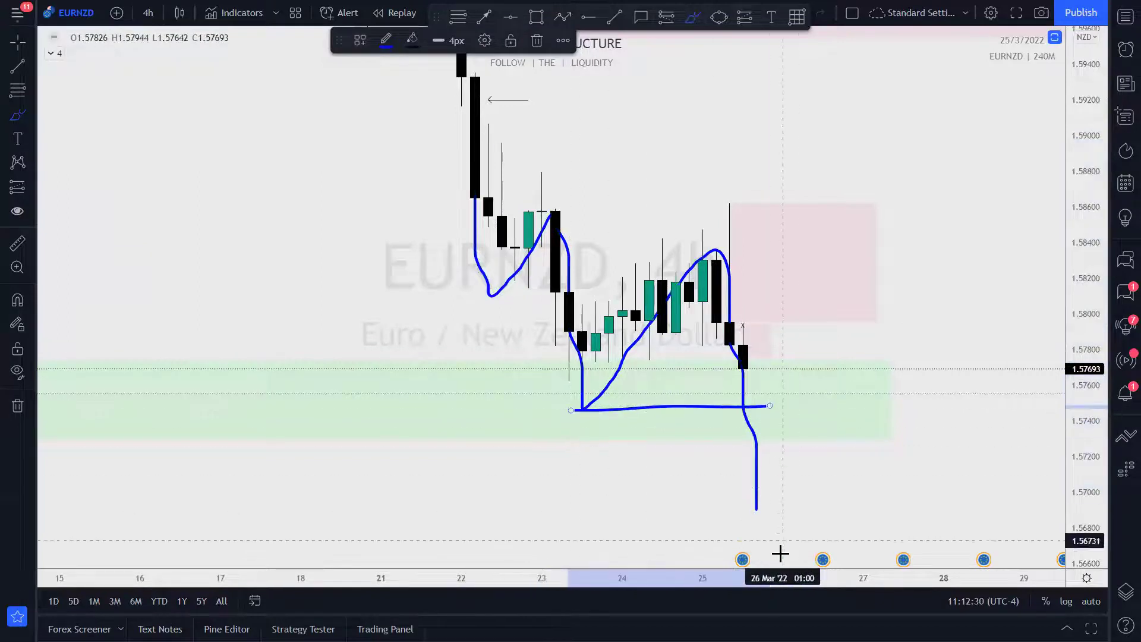
Brush a projected pullback into the new supply rectangle, circle its turning point, mark the last candle, and undo all brush strokes
drag(759, 504, 798, 340)
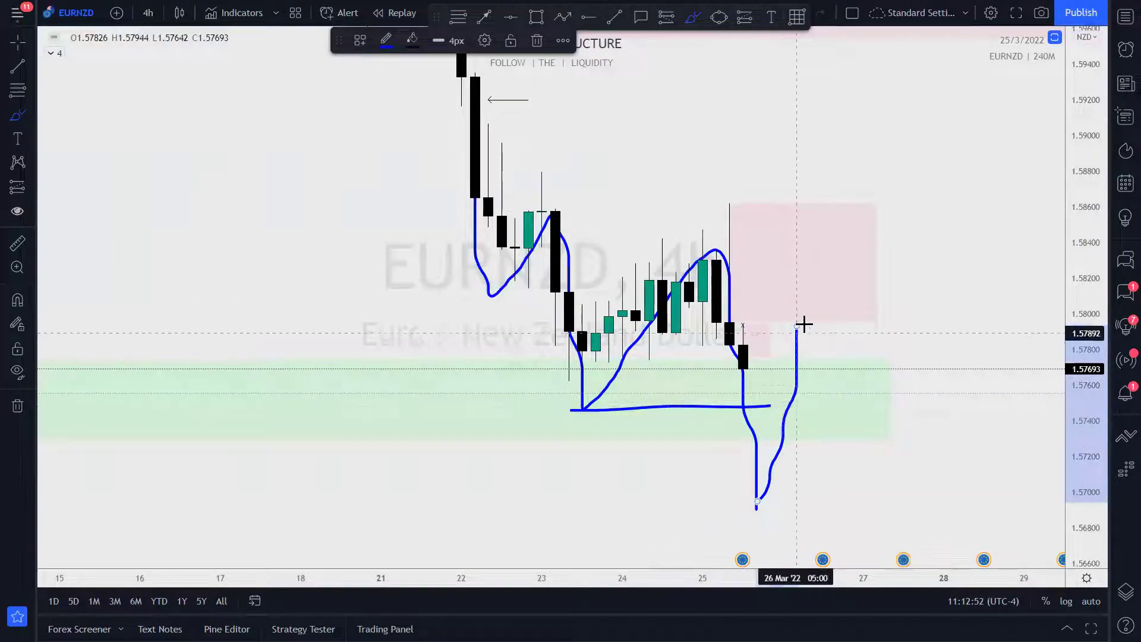
mouse_move(823, 295)
mouse_down()
mouse_move(806, 310)
mouse_move(821, 308)
mouse_up()
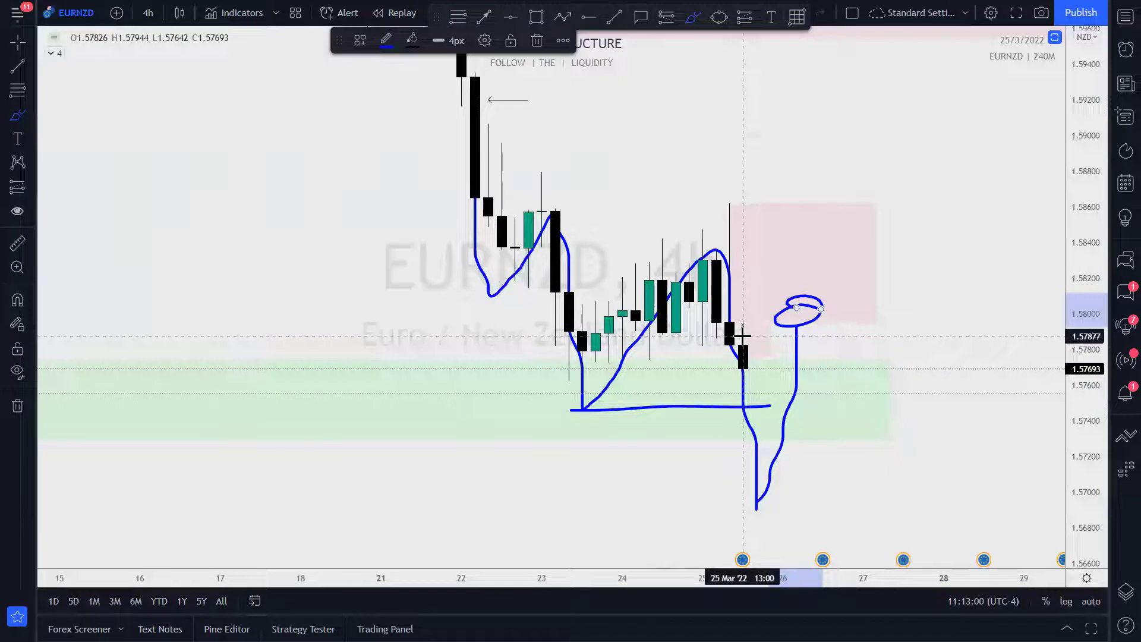
drag(743, 336, 742, 379)
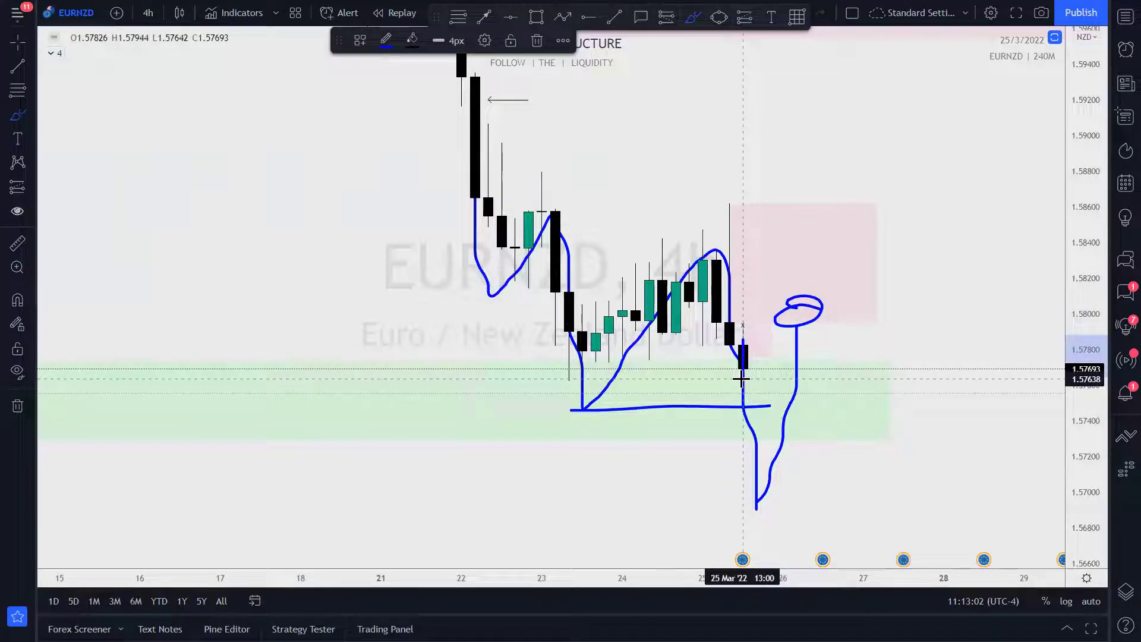
key(ctrl+z)
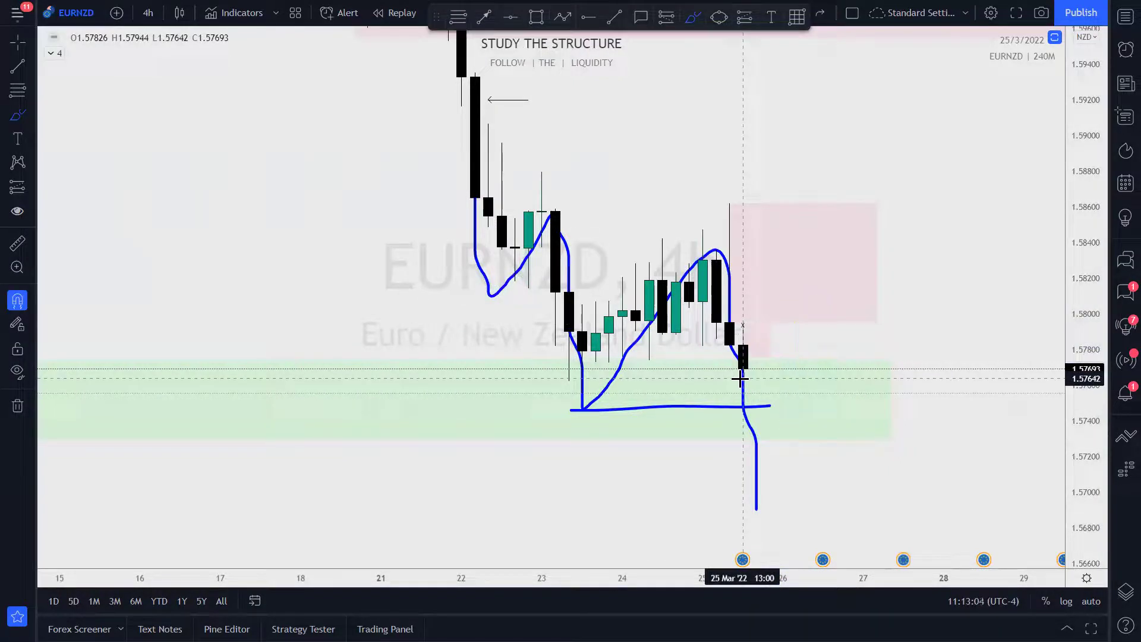
key(ctrl+z)
key(ctrl+z)
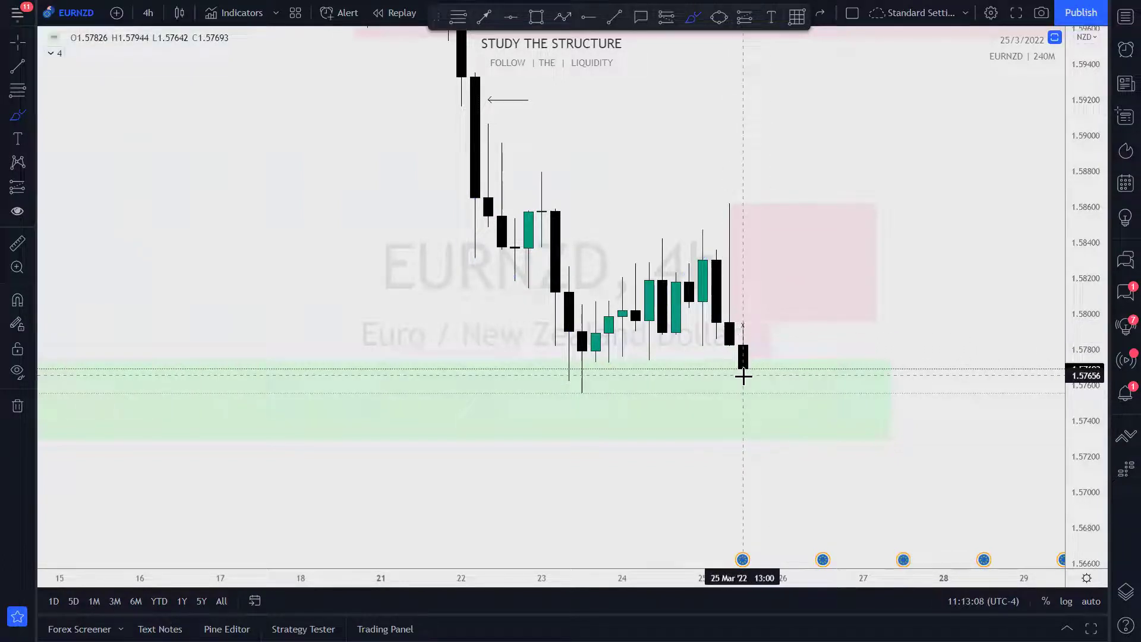
Brush a stepped rise from the last candle into supply, circle its pullback, extend a level from it, and brush a drop below the green zone
click(743, 376)
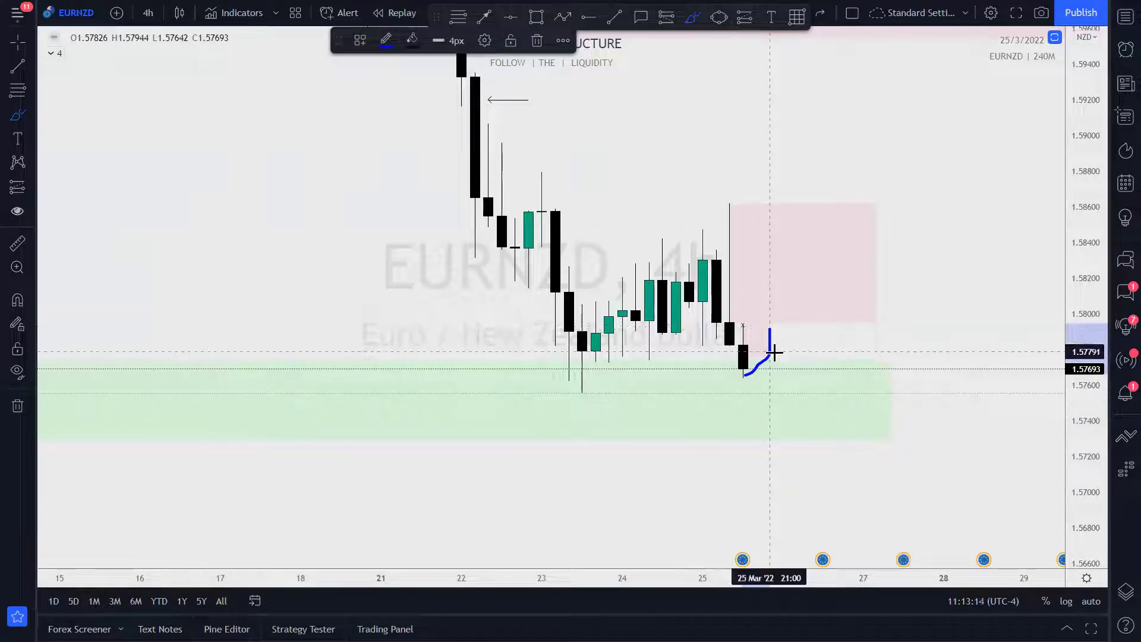
mouse_move(781, 329)
mouse_down()
mouse_move(787, 288)
mouse_move(765, 344)
mouse_move(797, 337)
mouse_up()
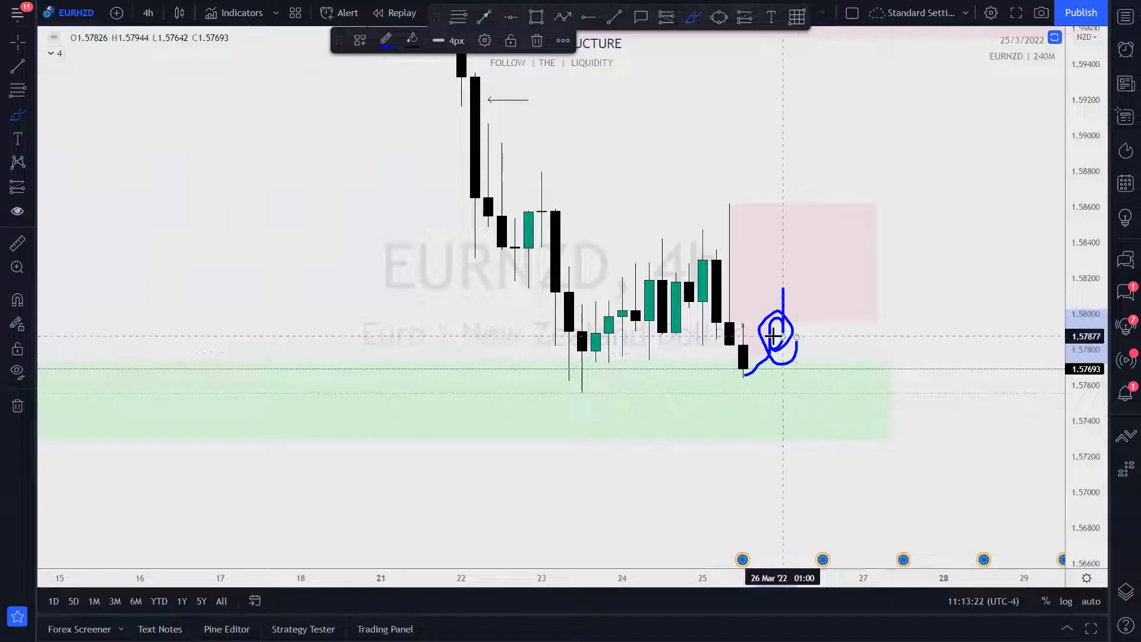
drag(773, 334, 918, 326)
drag(888, 253, 889, 217)
drag(795, 253, 796, 252)
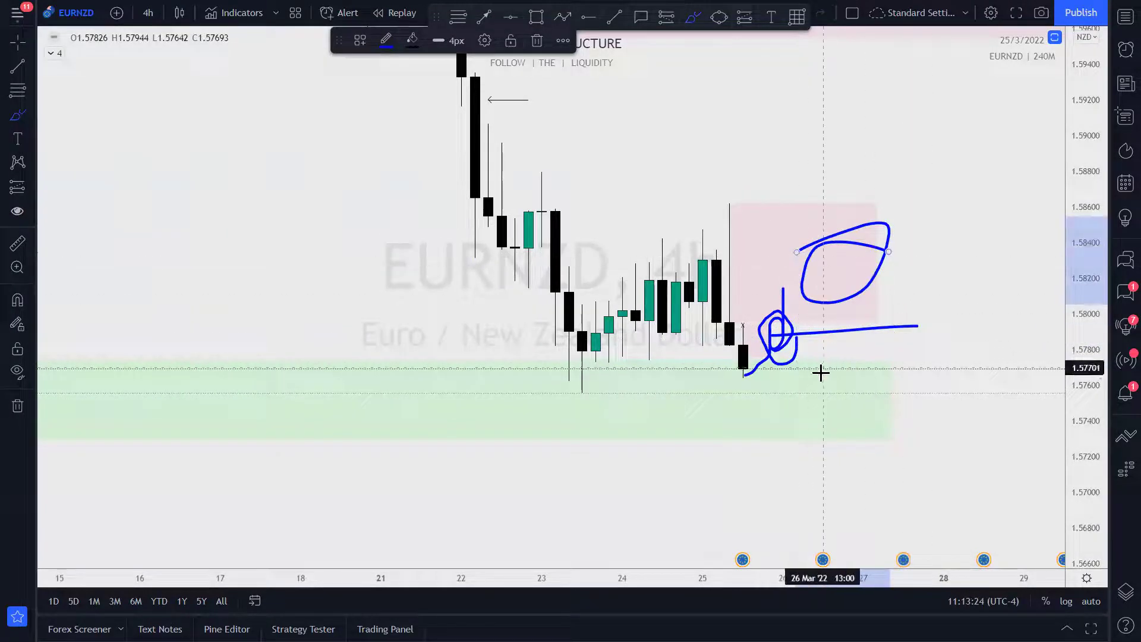
mouse_move(828, 326)
mouse_down()
mouse_move(810, 349)
mouse_move(841, 343)
mouse_move(863, 475)
mouse_up()
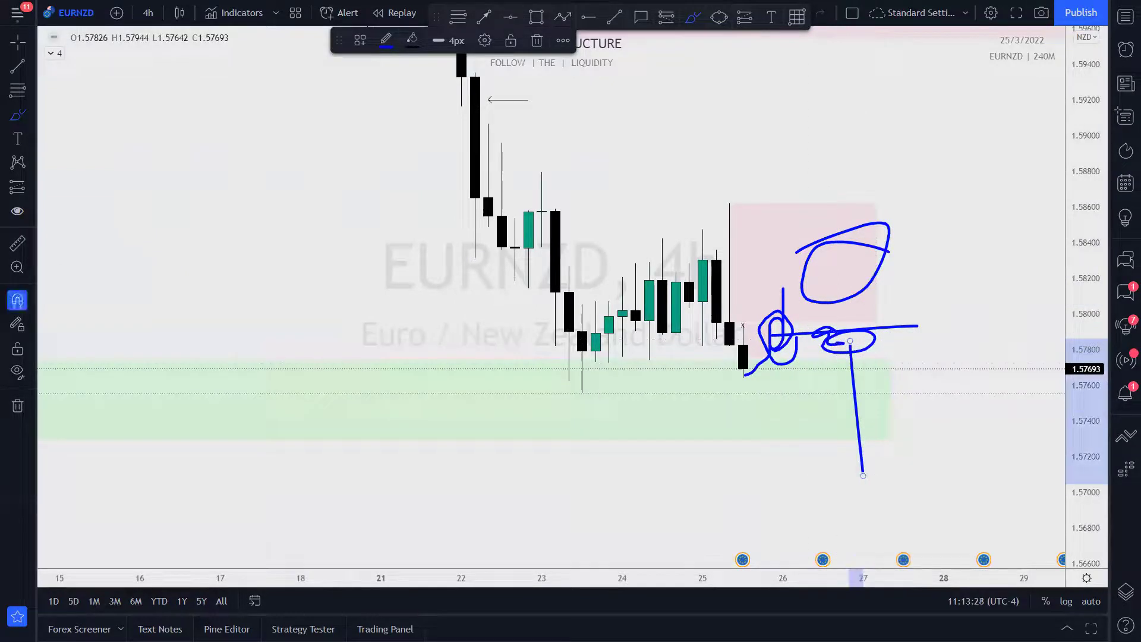
Undo the brush strokes back to the stepped rise drawn from the last candle
key(ctrl+z)
key(ctrl+z)
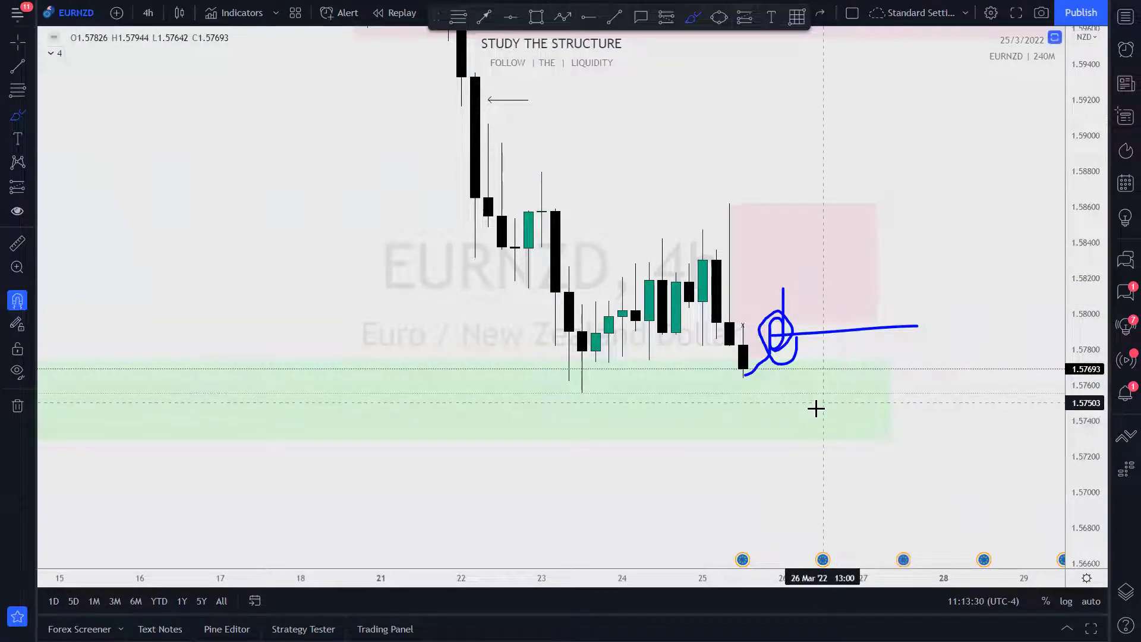
key(ctrl+z)
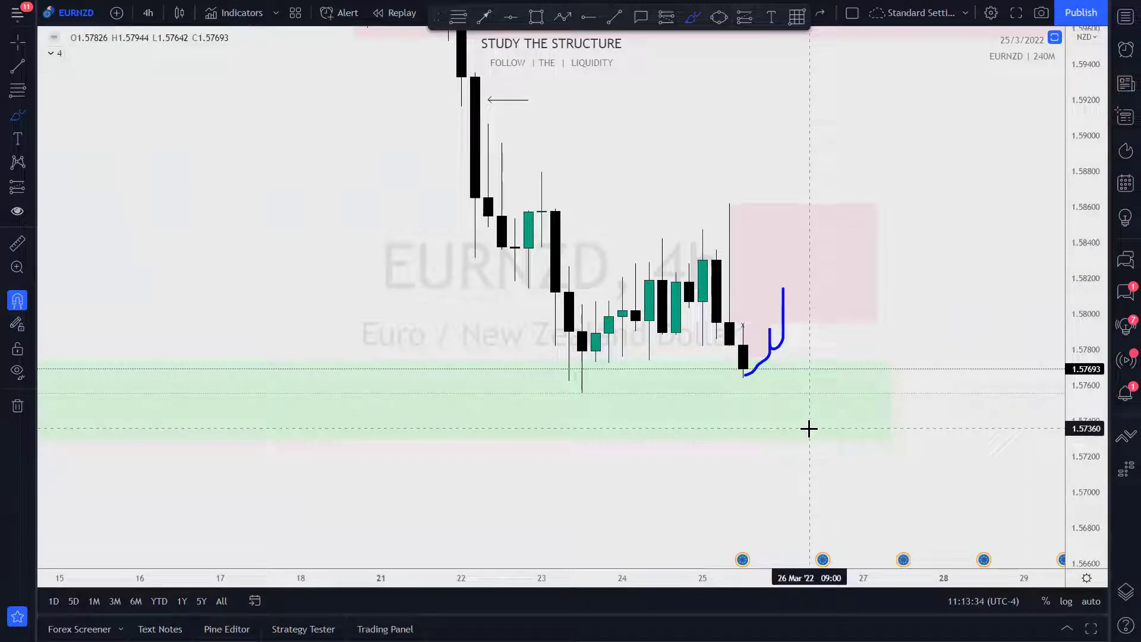
mouse_move(434, 30)
mouse_down()
mouse_move(680, 372)
mouse_move(971, 357)
mouse_up()
key(ctrl+z)
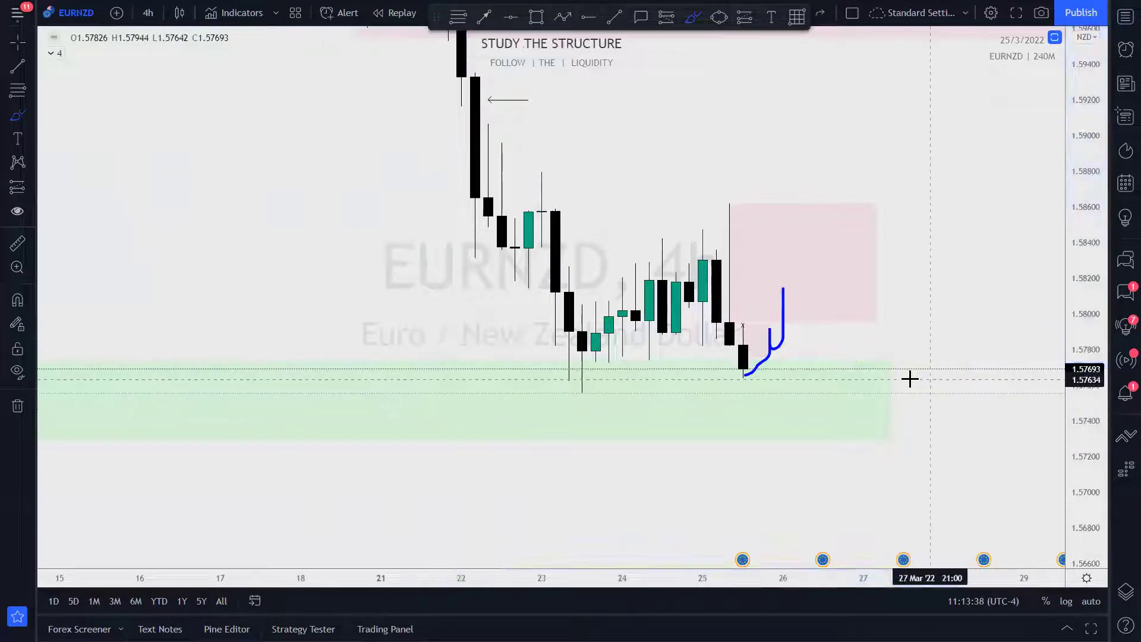
Brush lines along the green zone's upper and lower edges, and project a pullback to the supply zone followed by a drop to about 1.5665
drag(503, 371, 690, 369)
drag(888, 360, 958, 358)
drag(558, 434, 998, 434)
mouse_move(703, 256)
mouse_down()
mouse_move(746, 395)
mouse_move(847, 311)
mouse_move(863, 556)
mouse_up()
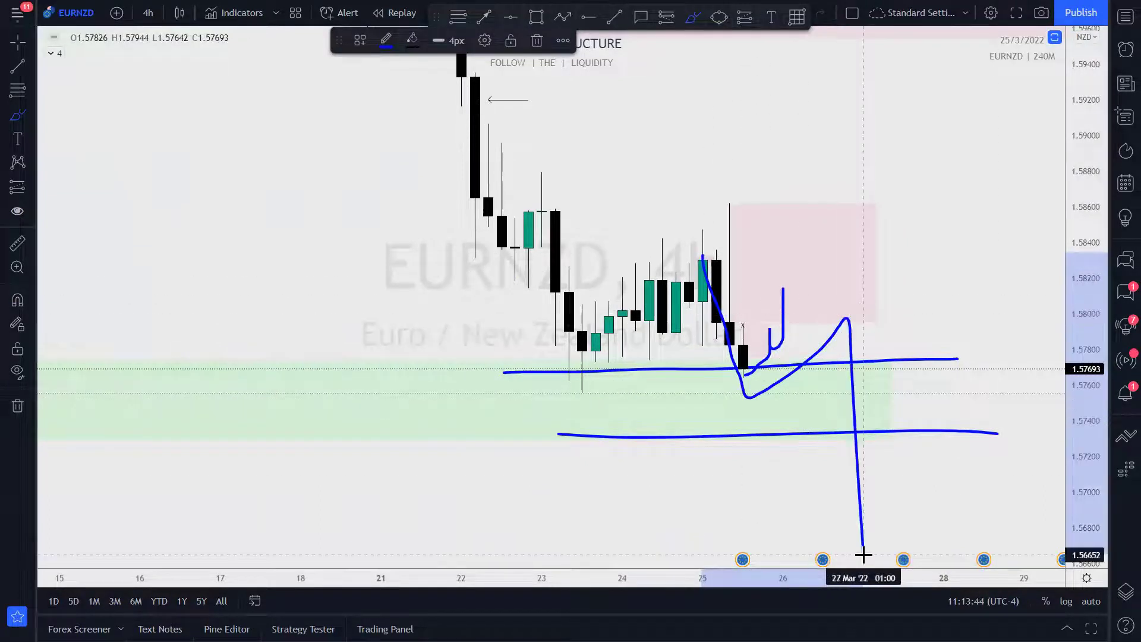
Brush levels and circles around the projected pullback high, add a retest with a further drop, and undo all brush strokes
drag(852, 313, 957, 309)
drag(828, 361, 1010, 356)
mouse_move(877, 307)
mouse_down()
mouse_move(928, 357)
mouse_move(844, 333)
mouse_move(889, 328)
mouse_up()
mouse_move(877, 504)
mouse_down()
mouse_move(904, 348)
mouse_move(912, 353)
mouse_up()
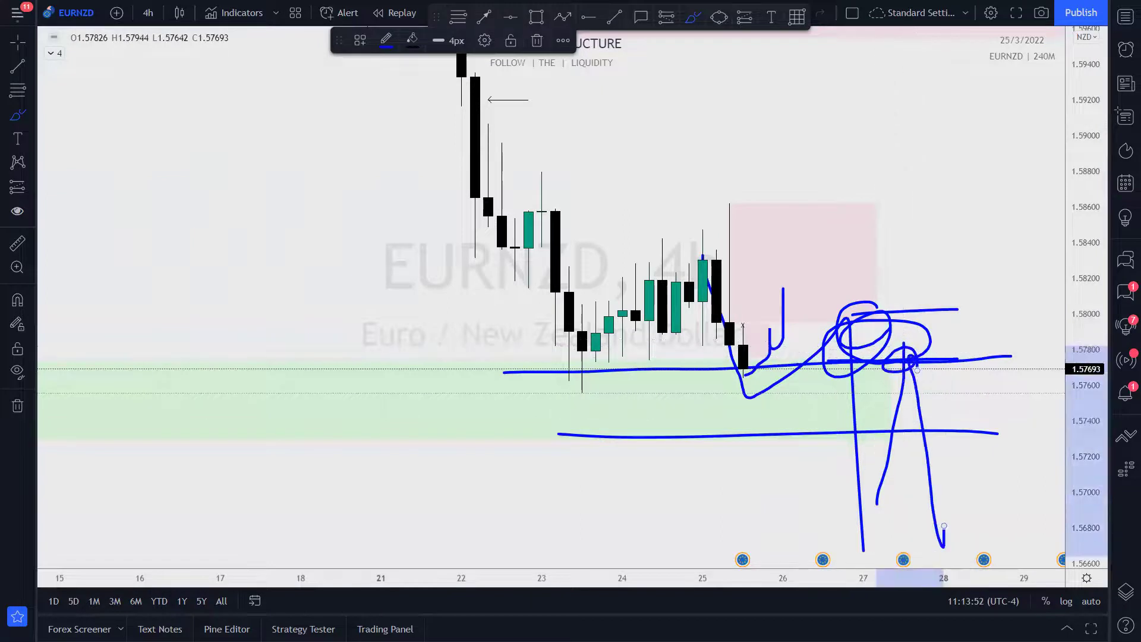
key(ctrl+z)
key(ctrl+z)
key(ctrl+z)
key(ctrl+z)
key(ctrl+z)
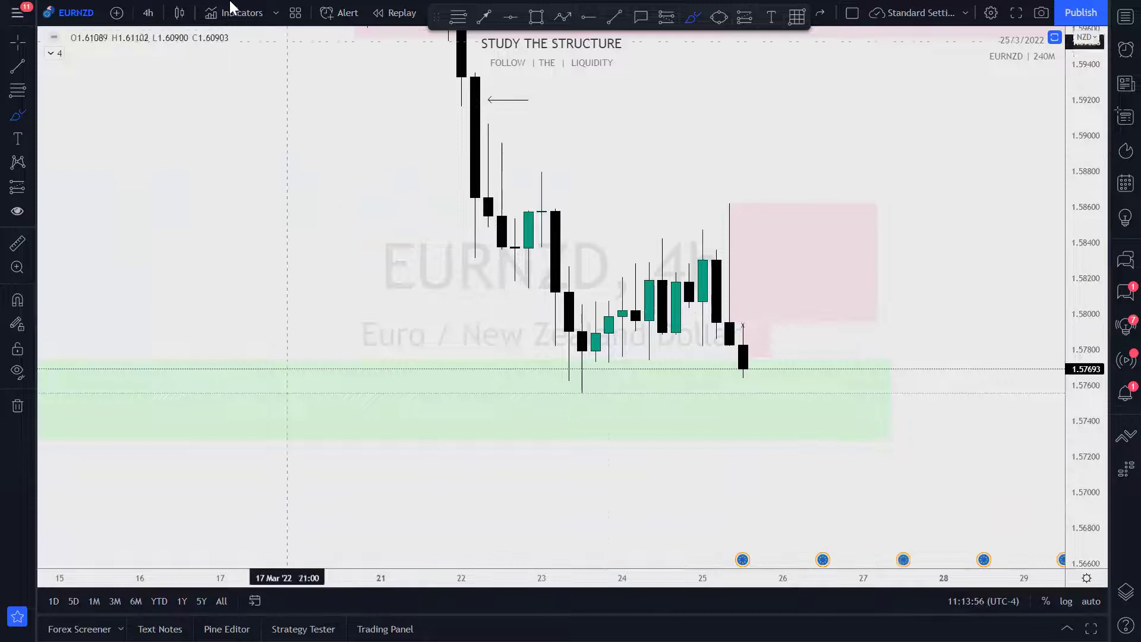
Switch the chart to the 15-minute timeframe and bring the latest candles with their supply and demand zones into view
click(148, 13)
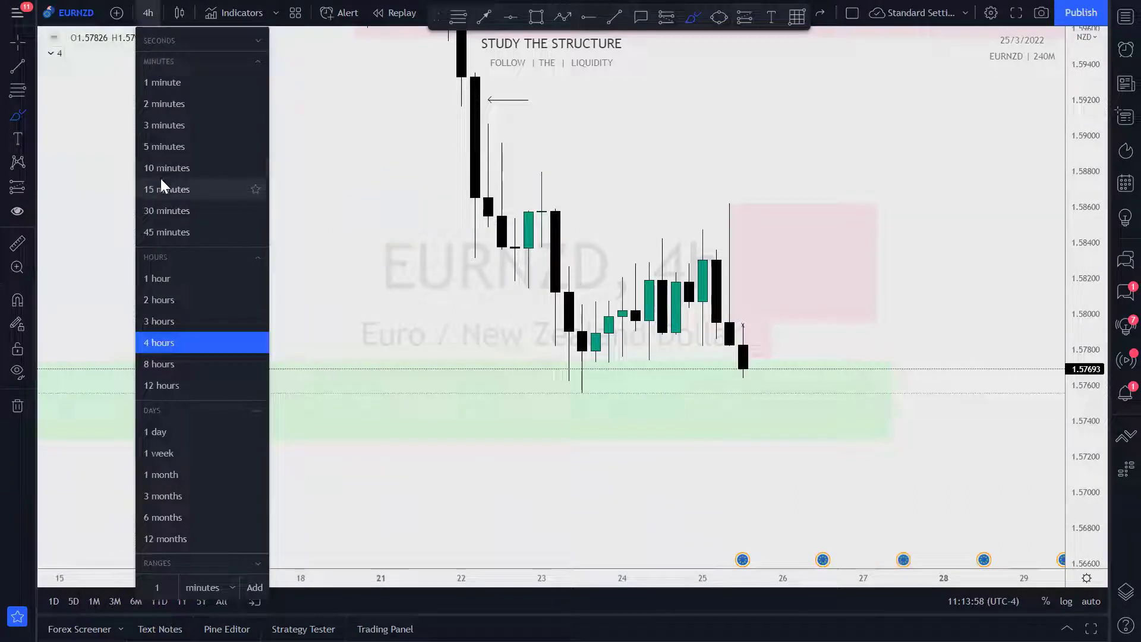
click(172, 192)
scroll(387, 287, down, 11)
drag(846, 136, 529, 139)
scroll(716, 142, down, 4)
drag(978, 107, 696, 124)
drag(909, 279, 795, 280)
drag(611, 145, 685, 100)
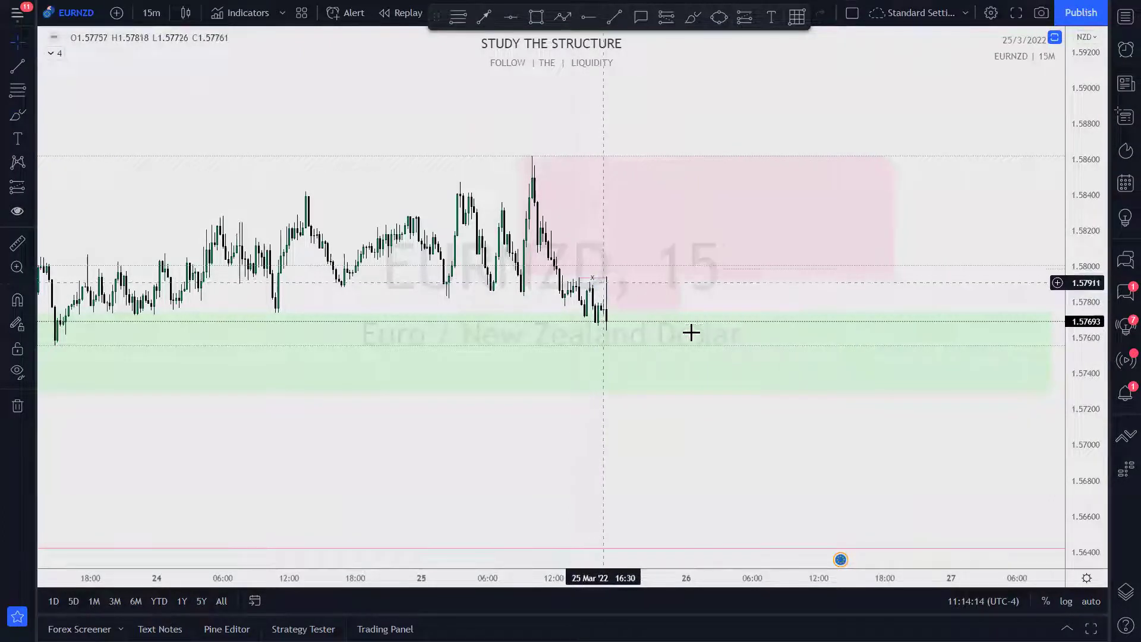
Brush a stair-step decline from the last candle below the green zone with a sharp rise back, and circle the small supply rectangle's lower edge
drag(1088, 453, 1070, 101)
drag(648, 275, 985, 290)
scroll(856, 291, up, 9)
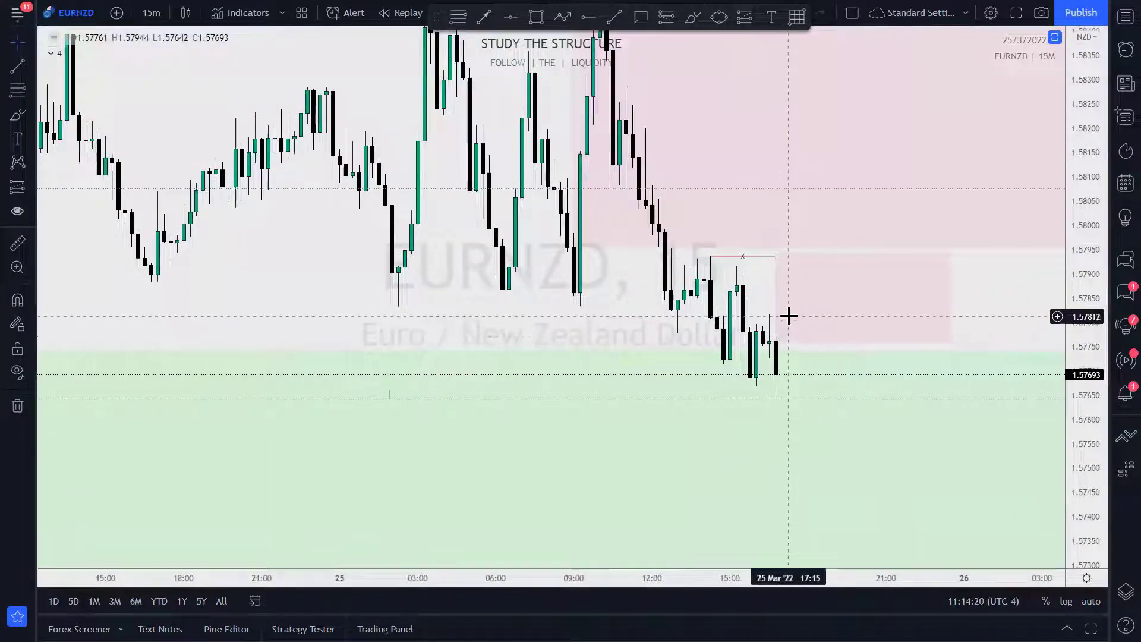
scroll(796, 297, up, 2)
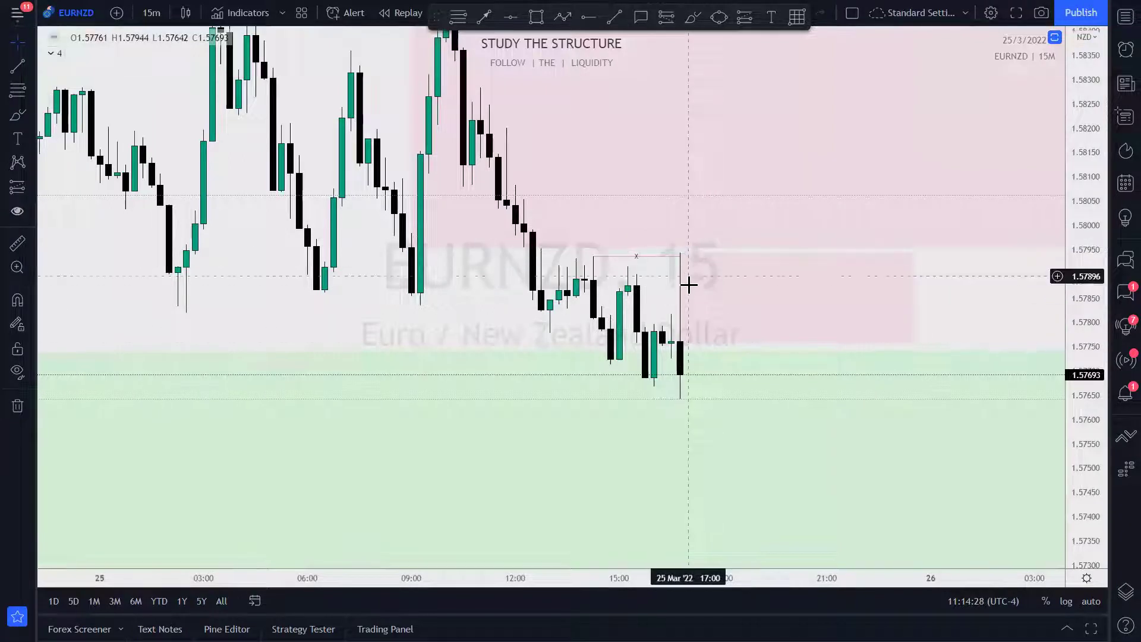
drag(1004, 287, 971, 175)
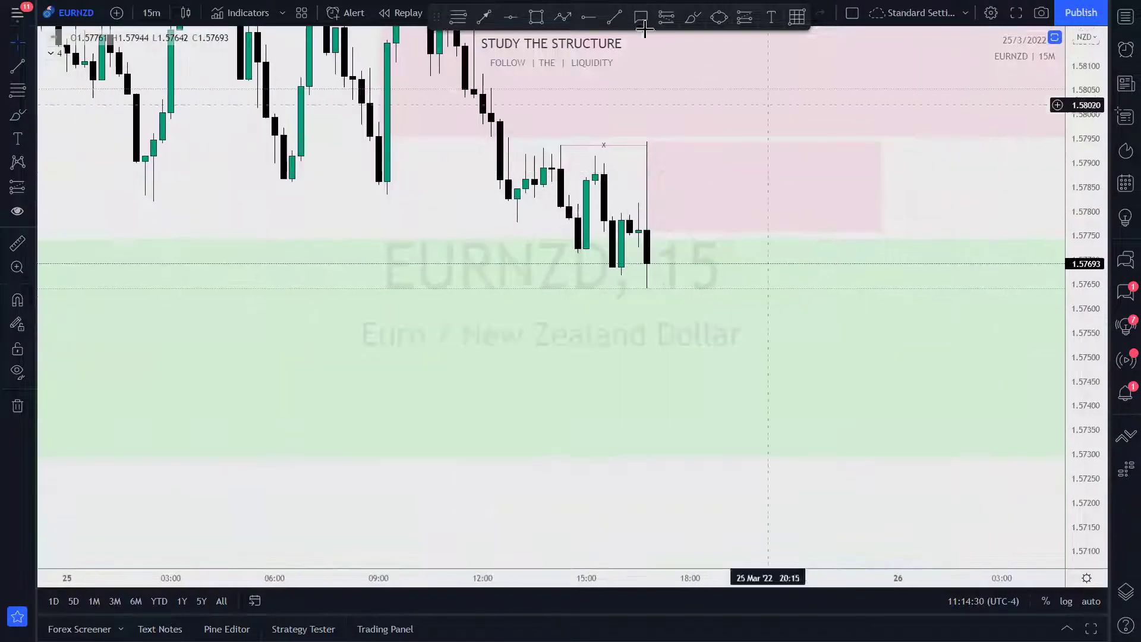
click(694, 18)
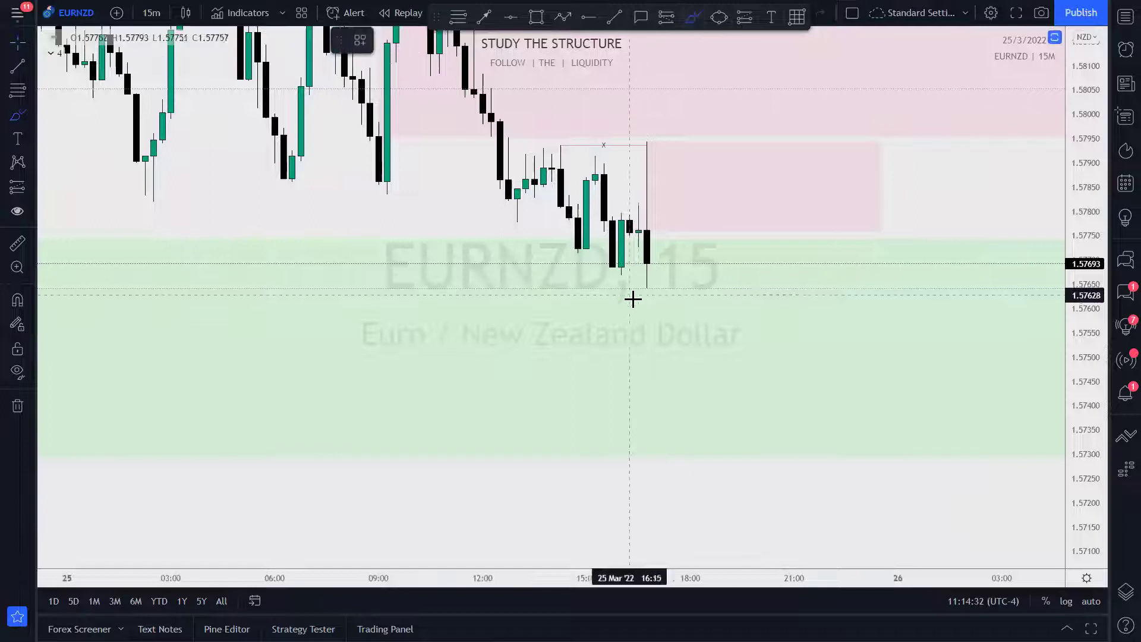
mouse_move(655, 268)
mouse_down()
mouse_move(719, 341)
mouse_move(795, 365)
mouse_move(887, 488)
mouse_move(925, 220)
mouse_up()
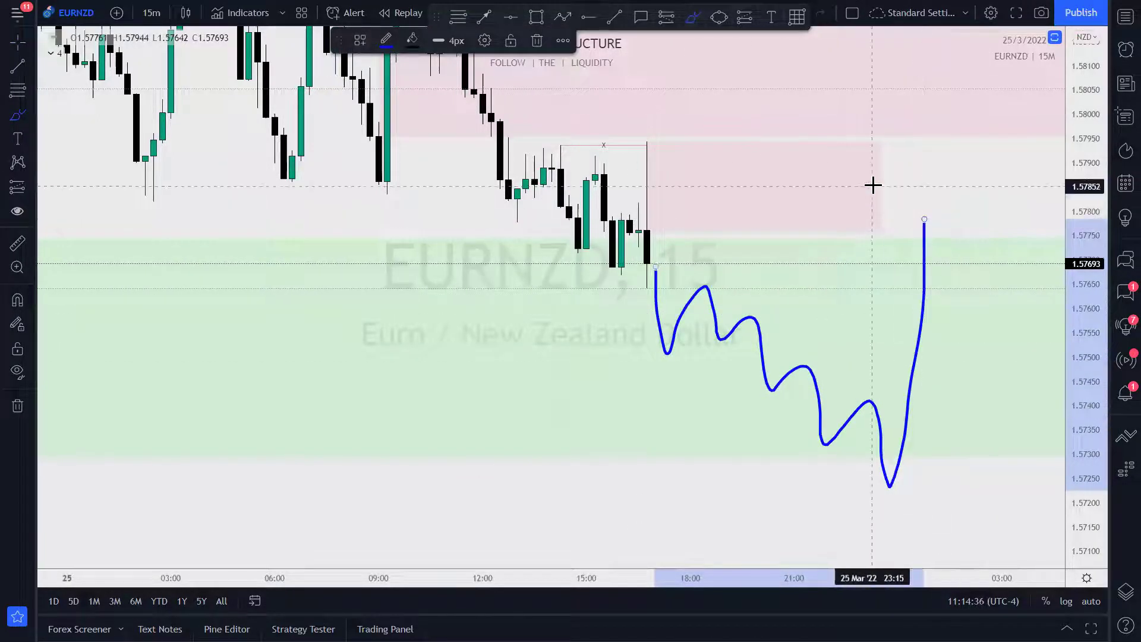
drag(813, 225, 829, 222)
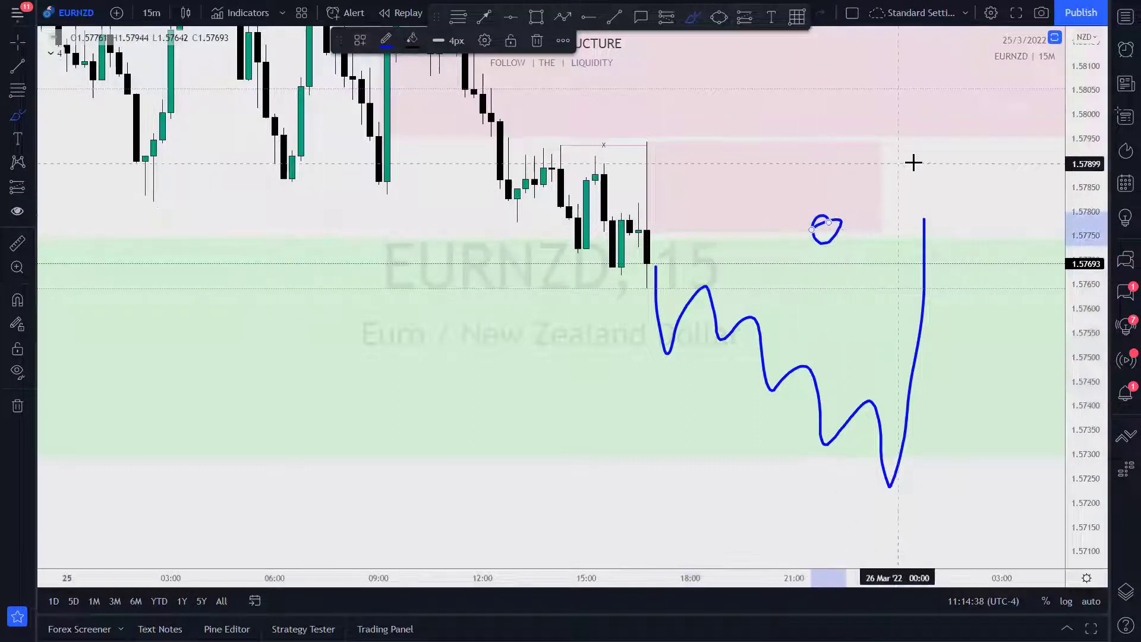
Extend the small supply rectangle to 26 March 03:15 and place a short position with entry 1.57761, stop 1.57957 and target 1.57186
drag(882, 189, 1011, 187)
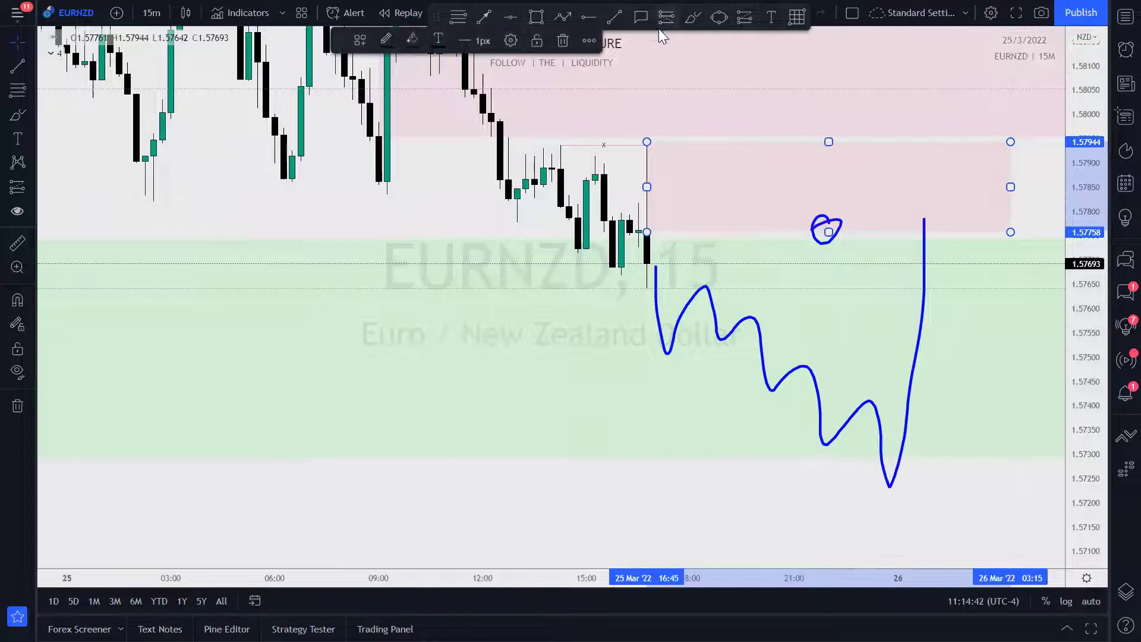
click(668, 16)
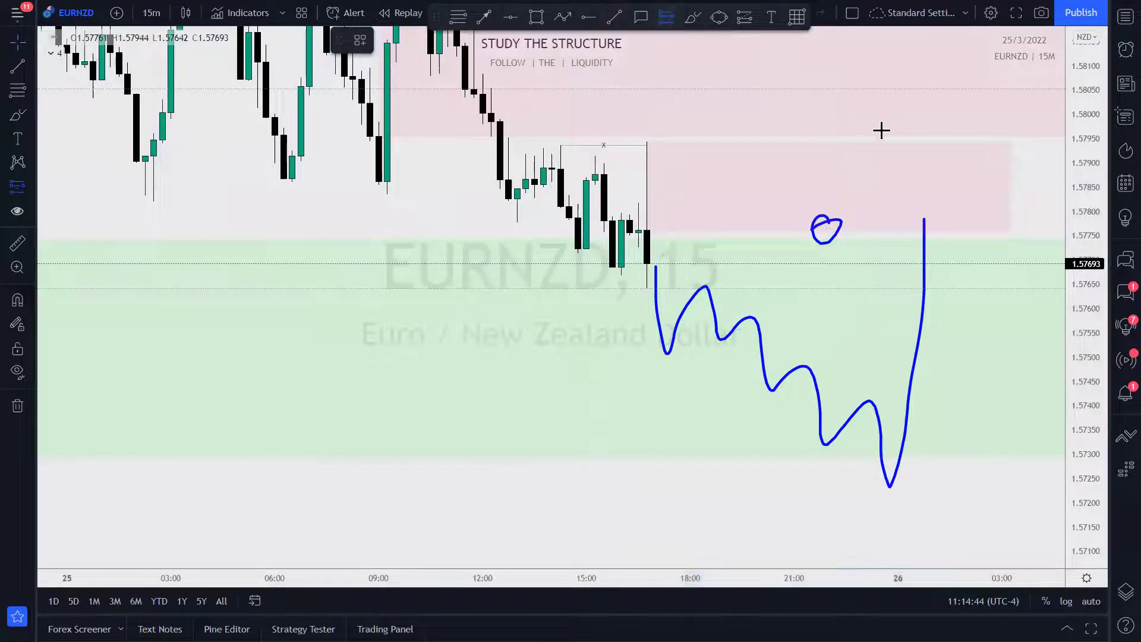
click(923, 230)
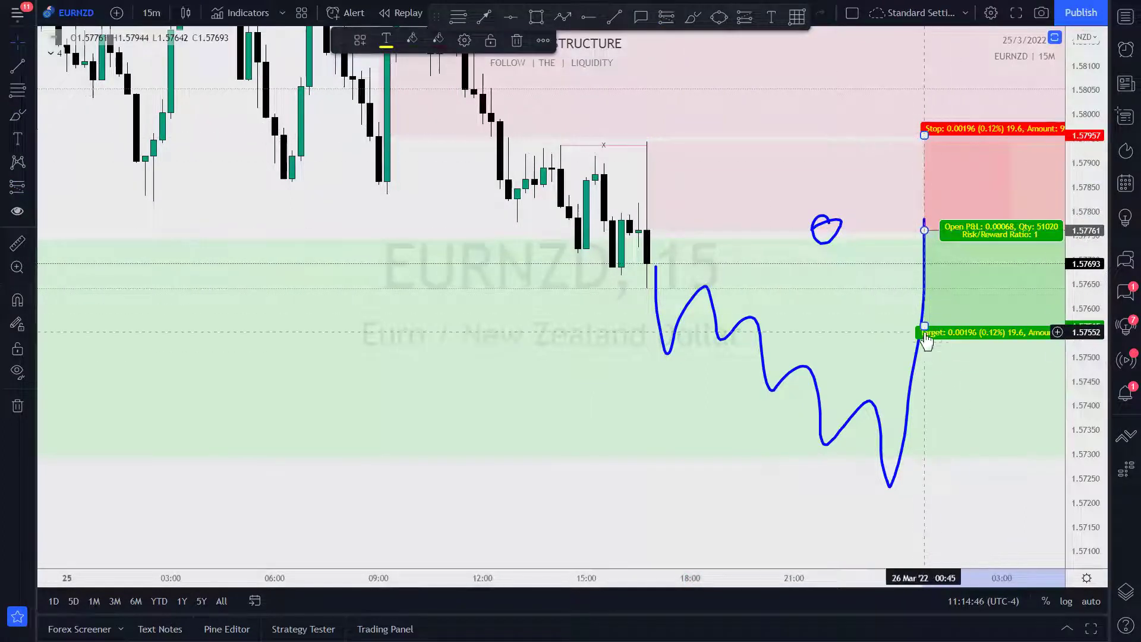
mouse_move(924, 327)
mouse_down()
mouse_move(915, 505)
mouse_move(916, 476)
mouse_move(910, 494)
mouse_up()
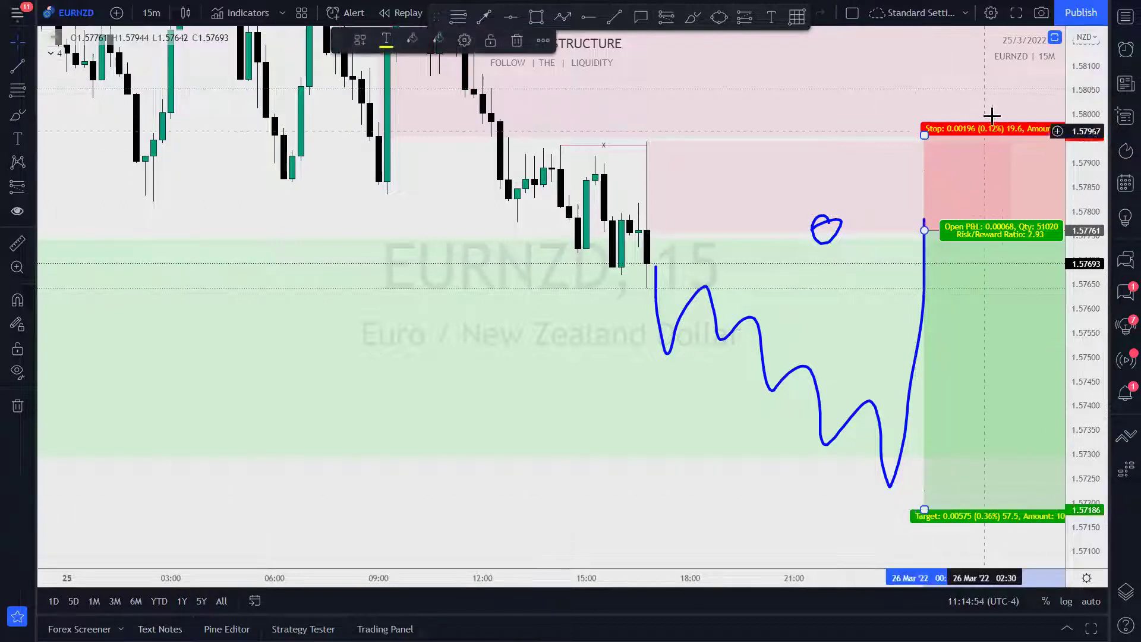
Lower the short position's target to 1.53923, at the top of the lower green demand zone
drag(1089, 160, 1081, 495)
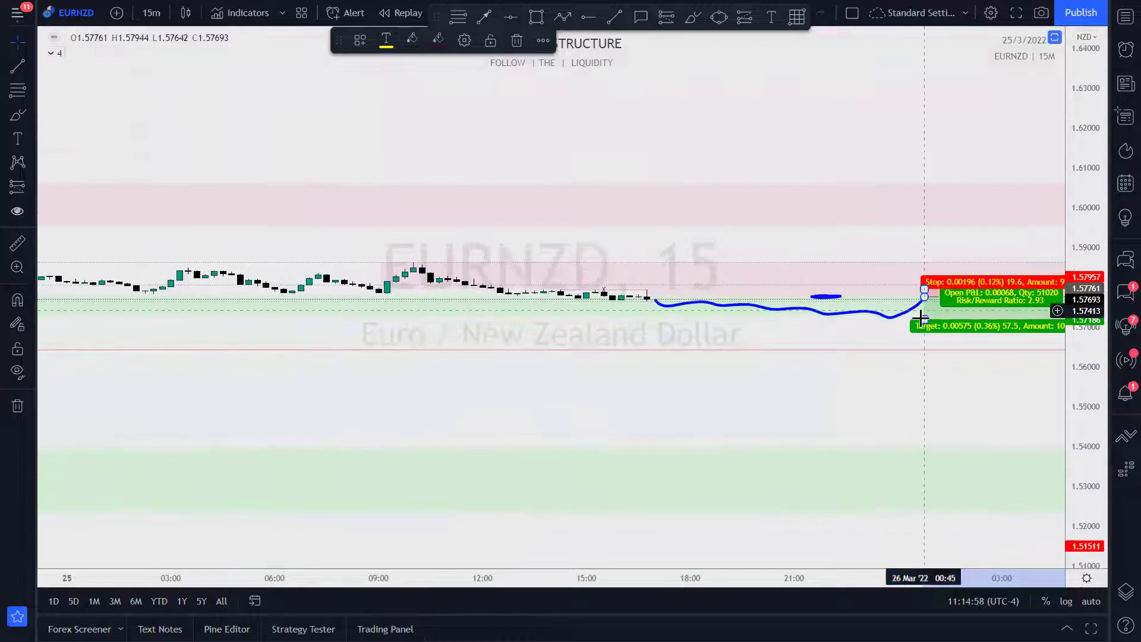
drag(923, 320, 923, 450)
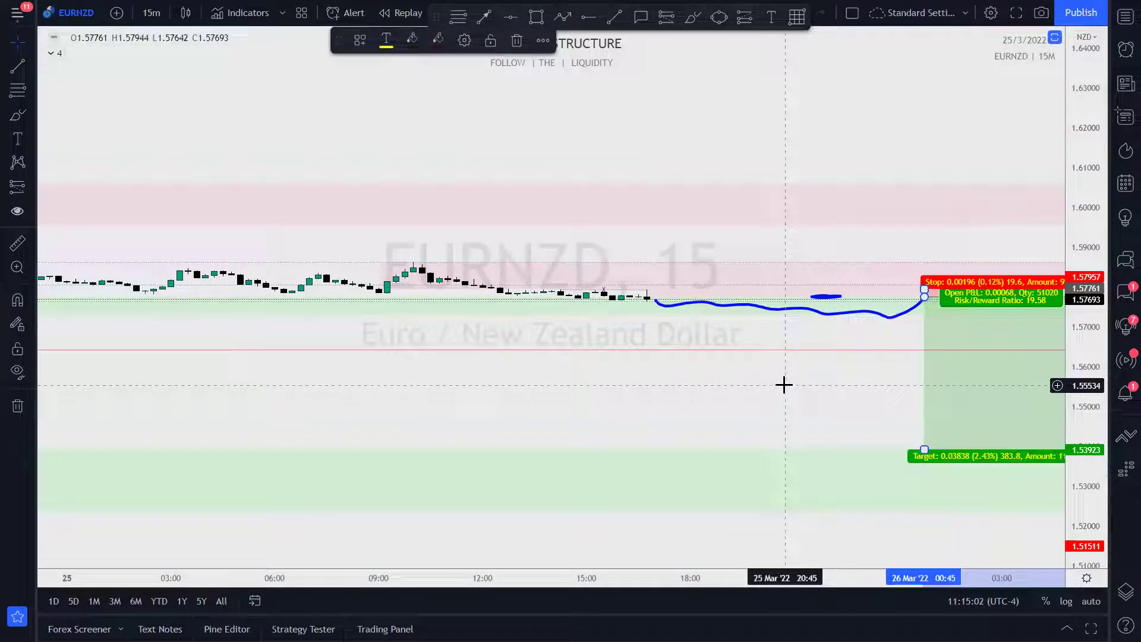
scroll(848, 351, down, 5)
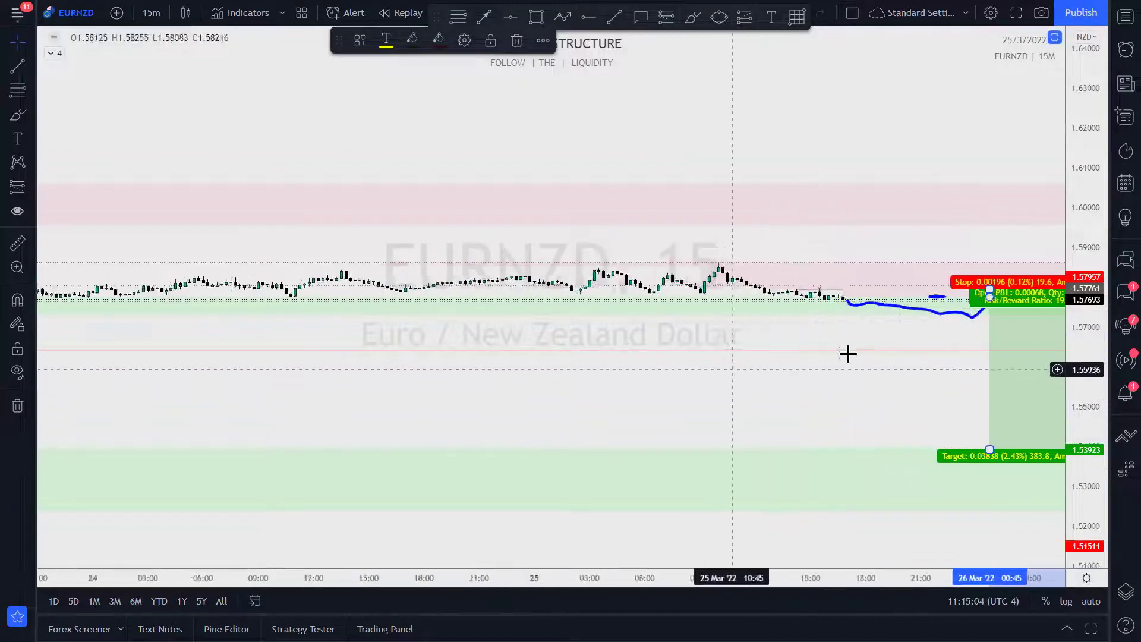
drag(885, 375, 649, 370)
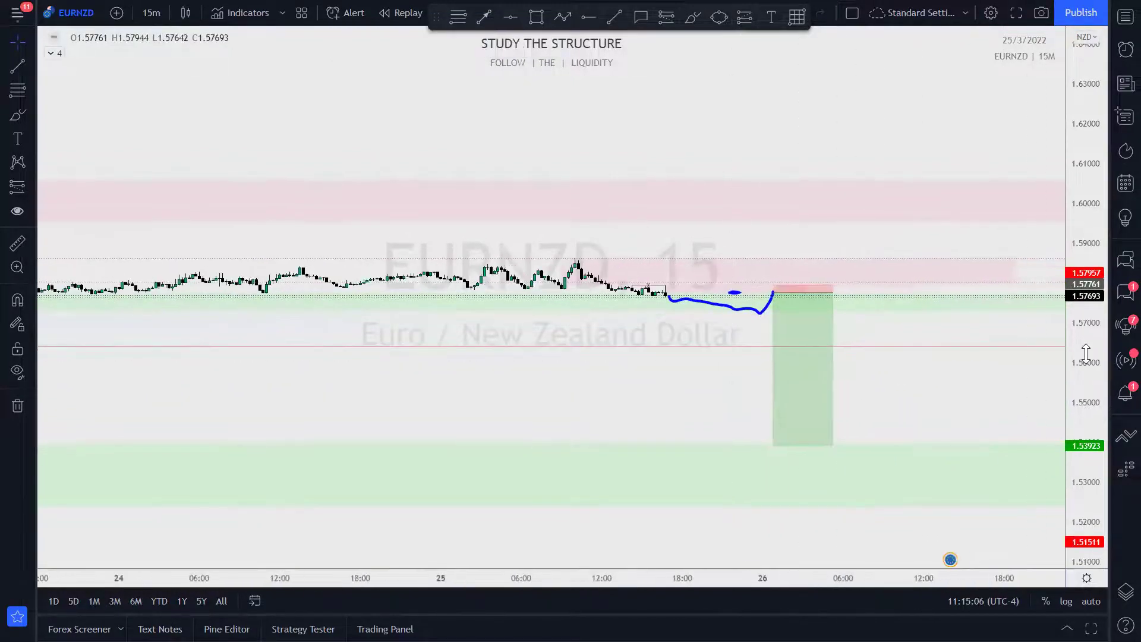
drag(1086, 353, 1075, 3)
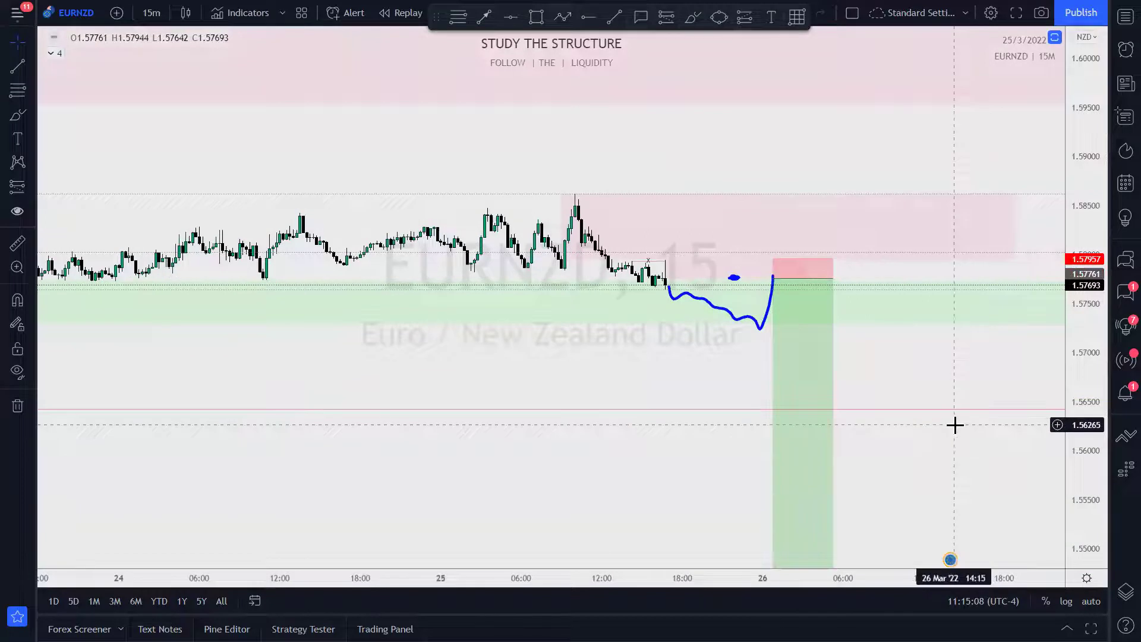
Undo the target change, the short position, the supply rectangle's extension and the brush strokes
key(ctrl+z)
key(ctrl+z)
key(ctrl+z)
key(ctrl+z)
key(ctrl+z)
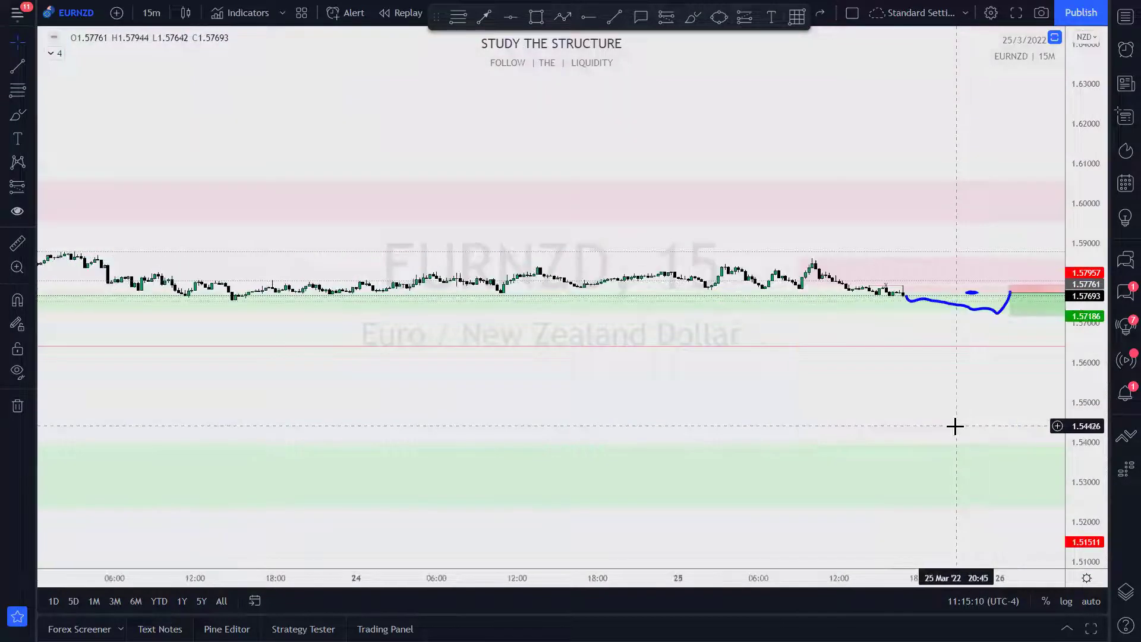
key(ctrl+z)
key(ctrl+z)
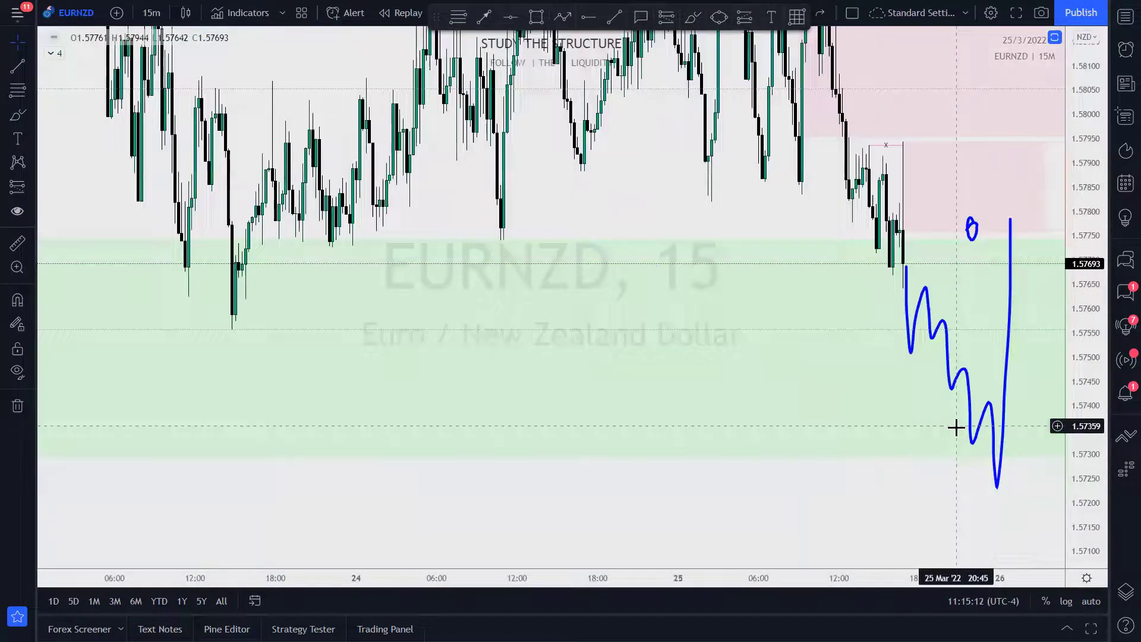
key(ctrl+z)
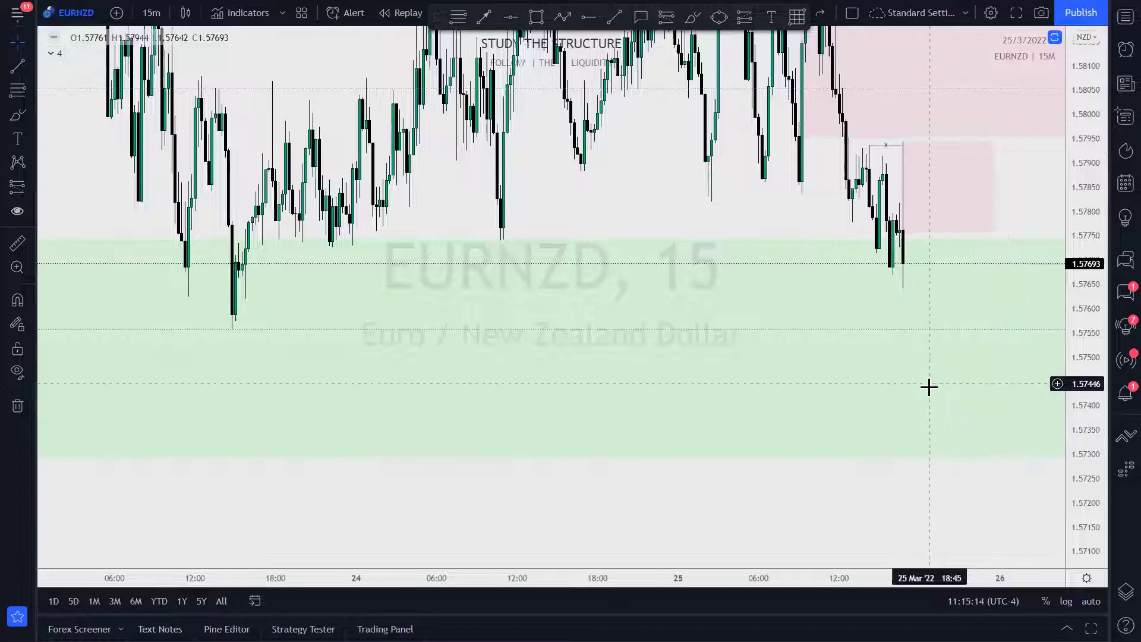
Brush a dip from the last candle and a rise into the small supply rectangle, circle the retest, and project a rally to about 1.5807
scroll(851, 357, up, 2)
drag(912, 201, 756, 321)
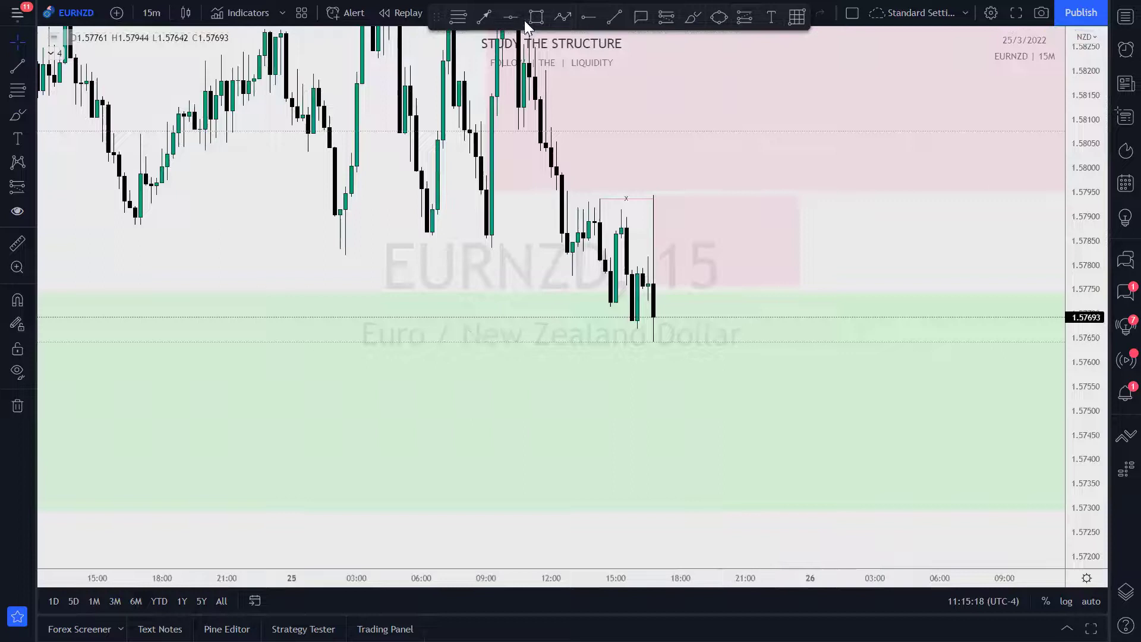
click(690, 17)
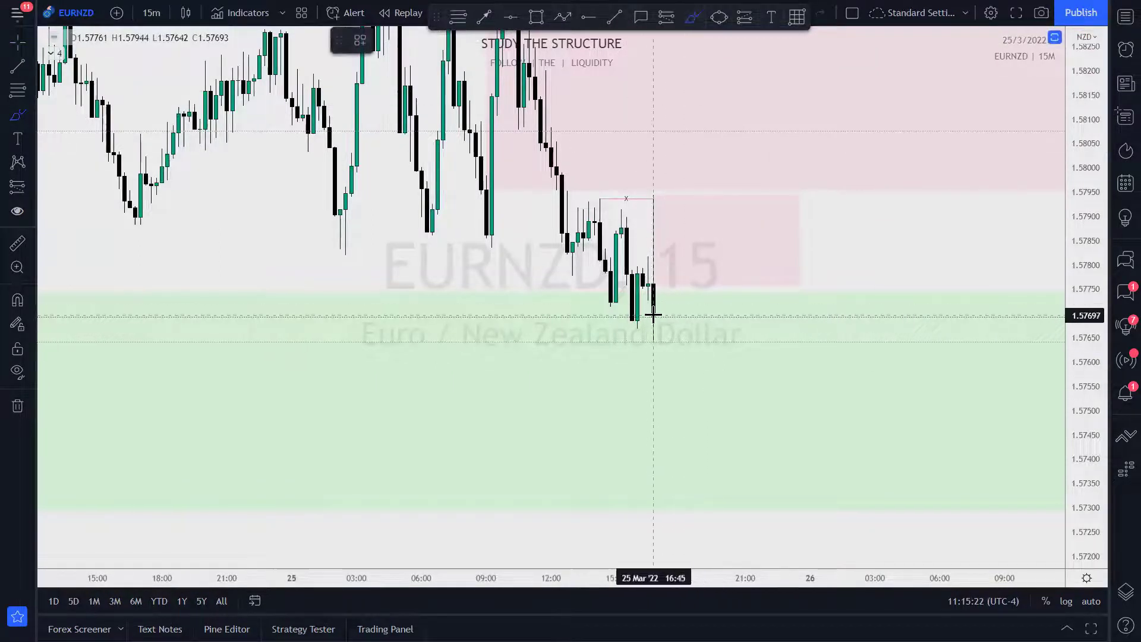
mouse_move(659, 310)
mouse_down()
mouse_move(665, 351)
mouse_move(691, 316)
mouse_move(703, 408)
mouse_move(721, 271)
mouse_move(683, 331)
mouse_move(740, 332)
mouse_up()
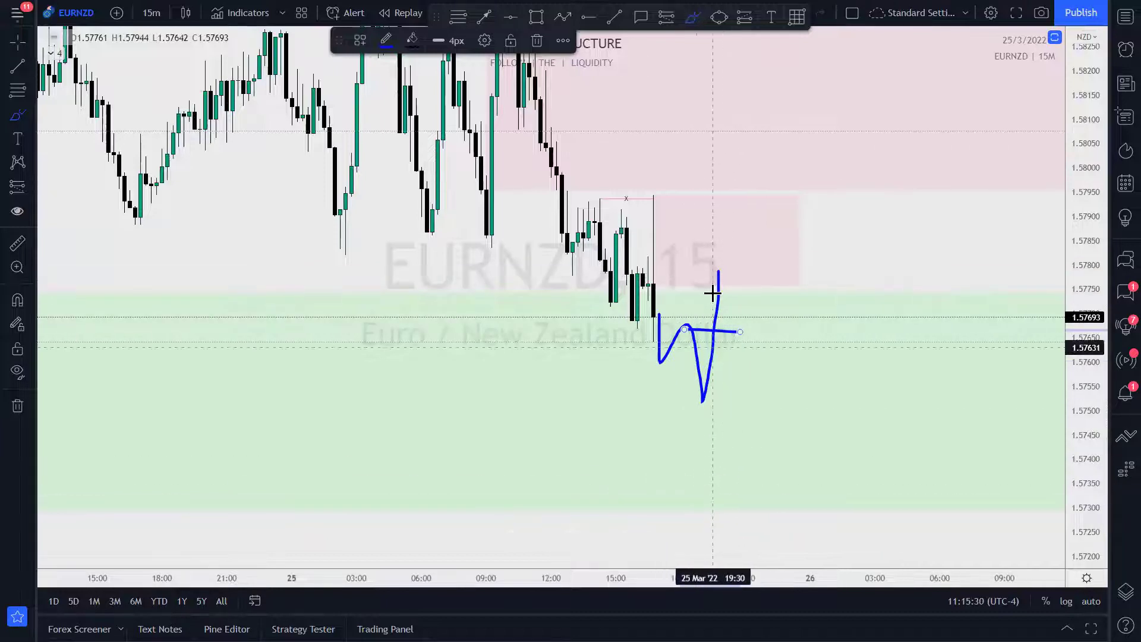
mouse_move(721, 269)
mouse_down()
mouse_move(731, 341)
mouse_move(741, 333)
mouse_move(747, 355)
mouse_up()
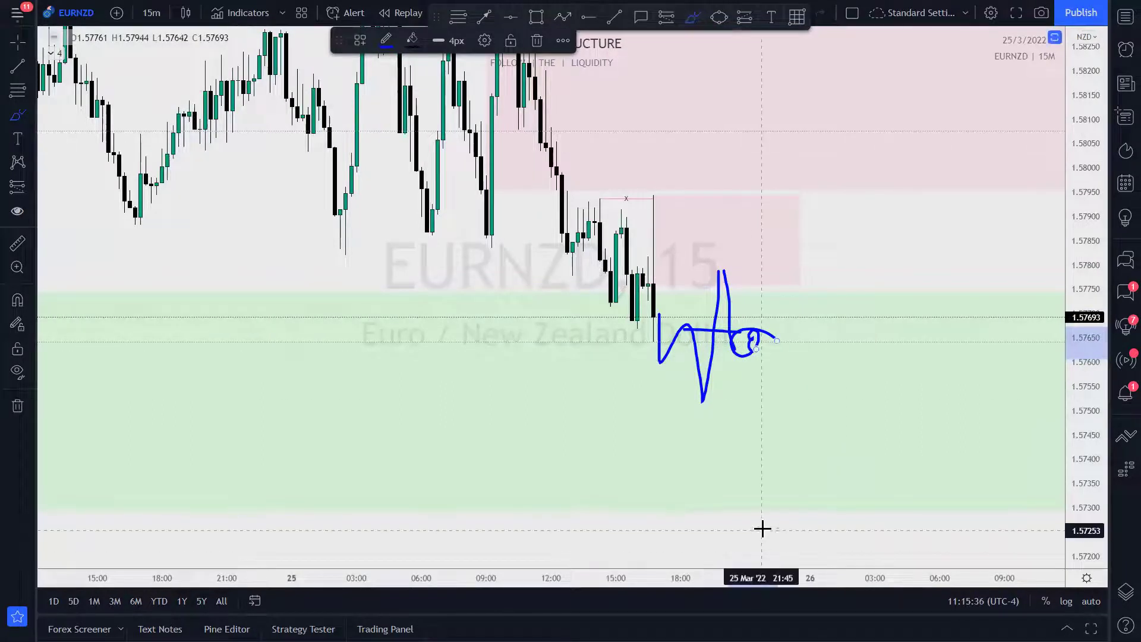
drag(753, 317, 796, 134)
Brush extra marks across the green zone, from its upper edge to below its lower edge, and undo those marks
drag(462, 291, 930, 308)
mouse_move(565, 520)
mouse_down()
mouse_move(968, 533)
mouse_move(968, 311)
mouse_up()
mouse_move(476, 293)
mouse_down()
mouse_move(507, 540)
mouse_move(826, 551)
mouse_up()
key(ctrl+z)
key(ctrl+z)
key(ctrl+z)
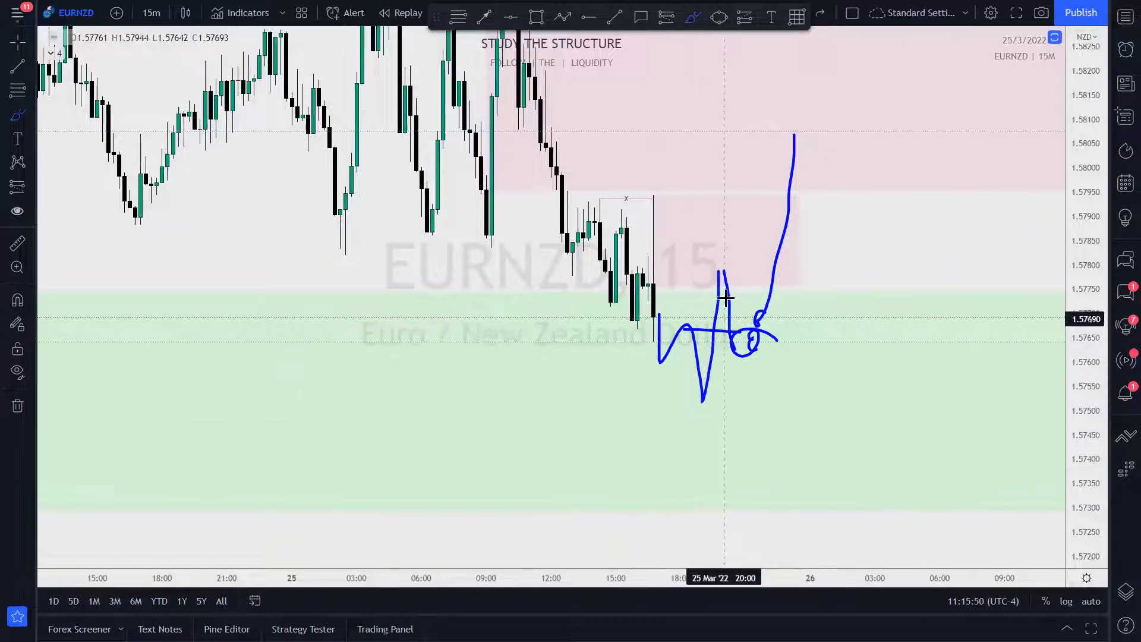
Brush a level line at about 1.5794 over the recent highs, a peak near 1.5807, a circled pullback near 1.5775, and a rally above 1.5825
drag(568, 198, 826, 197)
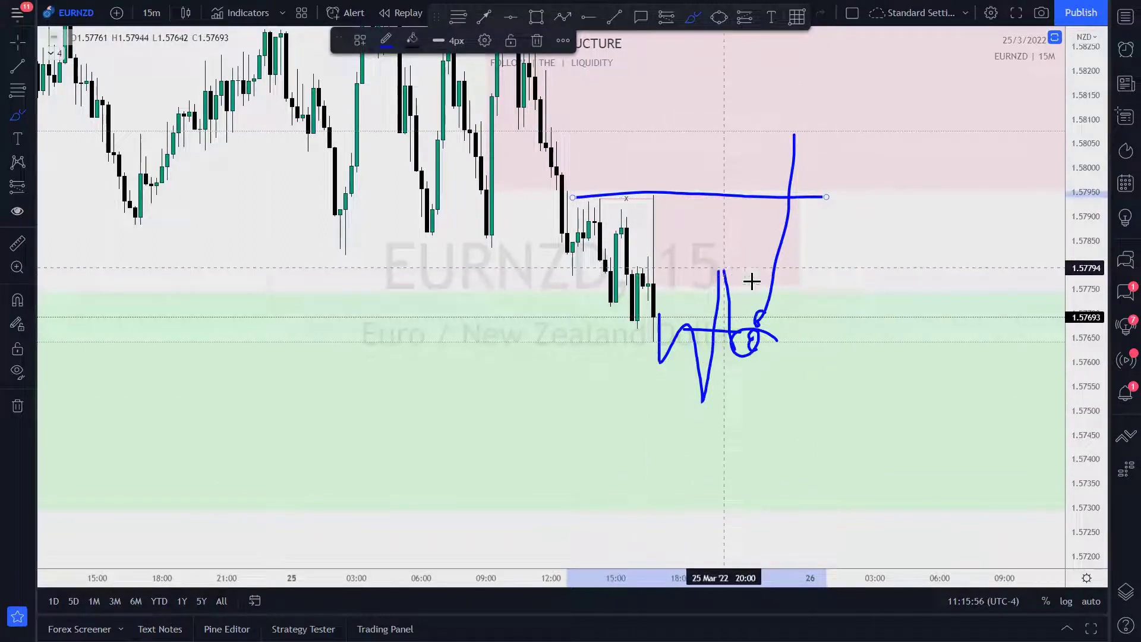
drag(798, 126, 816, 248)
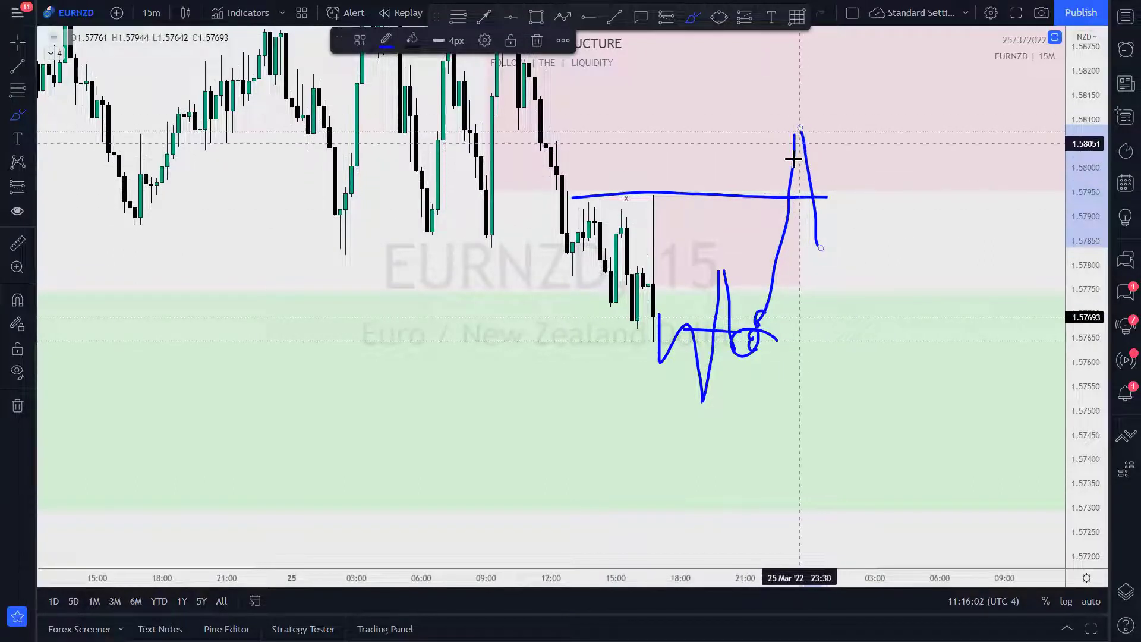
mouse_move(796, 122)
mouse_down()
mouse_move(831, 304)
mouse_move(846, 275)
mouse_move(837, 279)
mouse_move(869, 31)
mouse_up()
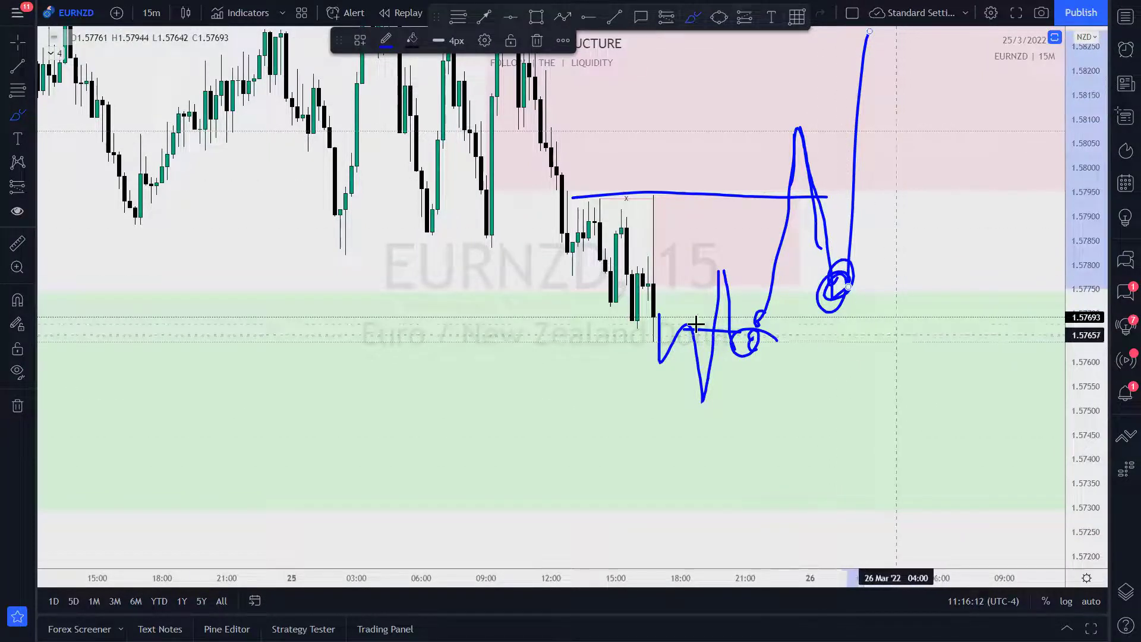
Brush over the projected dip and rebound inside the green zone again, marking short level lines at its first low and interim high
mouse_move(719, 332)
mouse_down()
mouse_move(720, 346)
mouse_move(740, 332)
mouse_move(740, 346)
mouse_up()
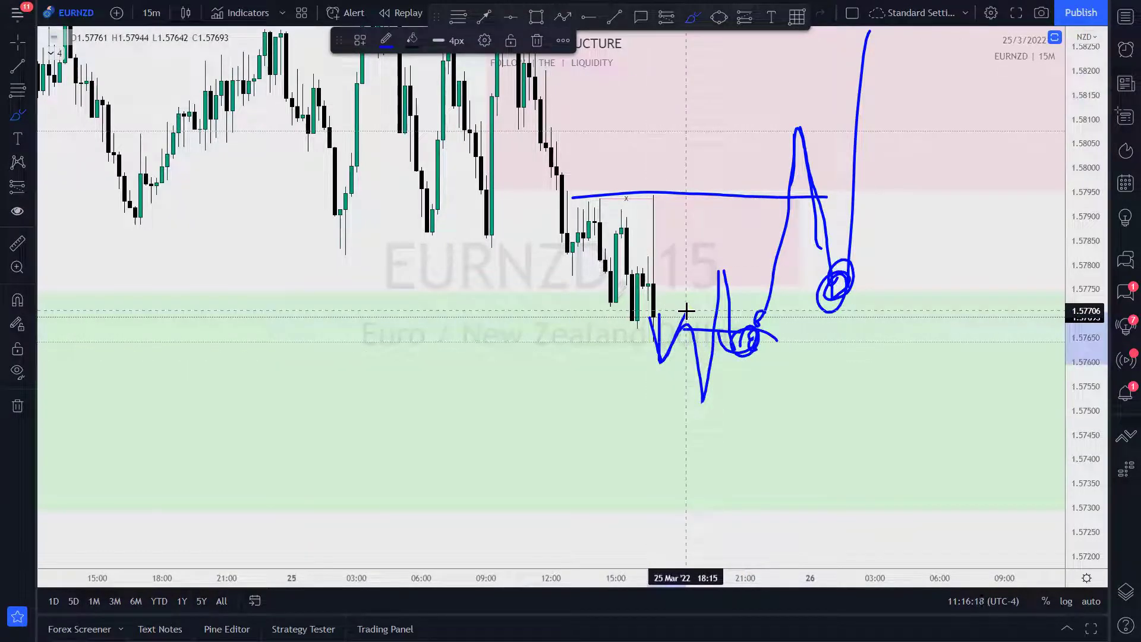
drag(703, 410, 665, 362)
drag(704, 400, 730, 253)
drag(668, 315, 713, 315)
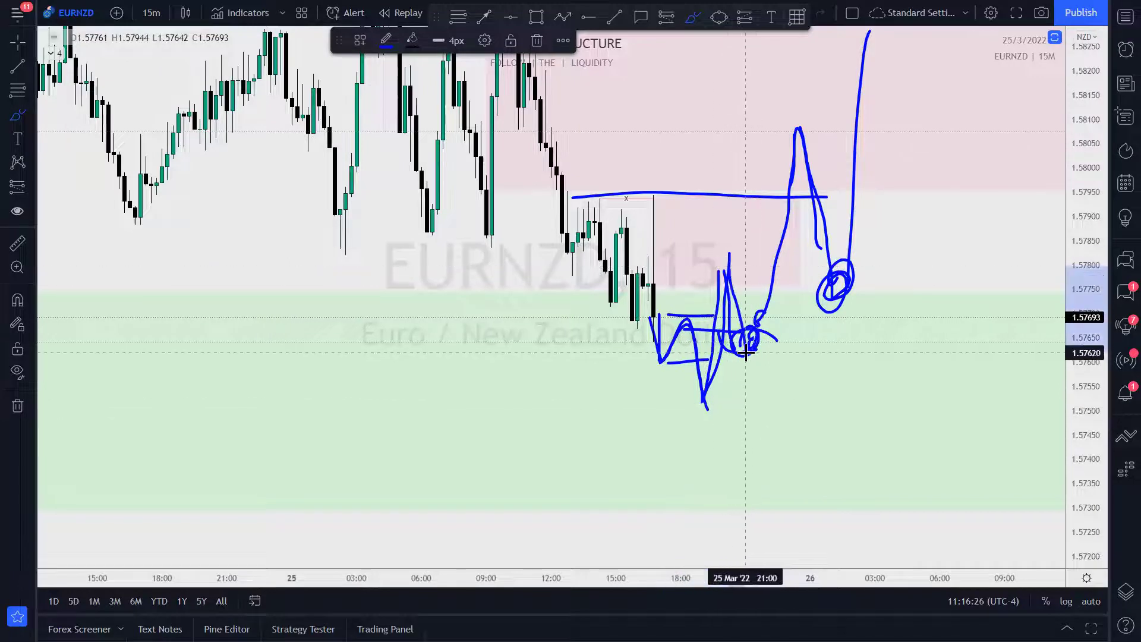
Brush over the projected rally, break level, circled pullback and final rise again, and remove all brush strokes from the chart
drag(771, 341, 794, 156)
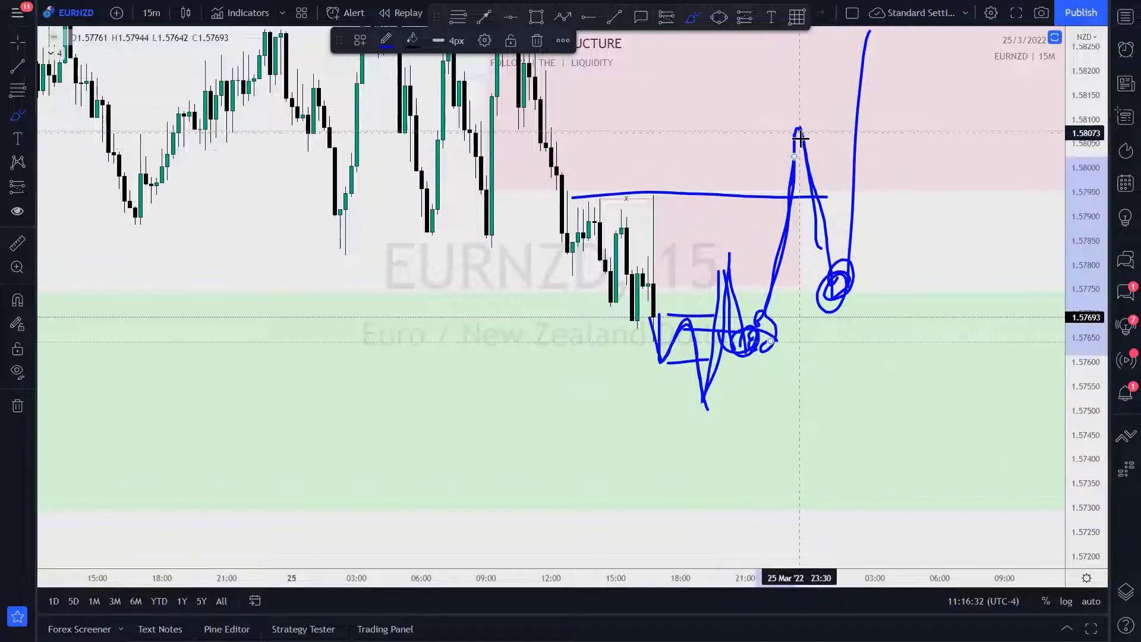
drag(800, 132, 828, 249)
click(618, 196)
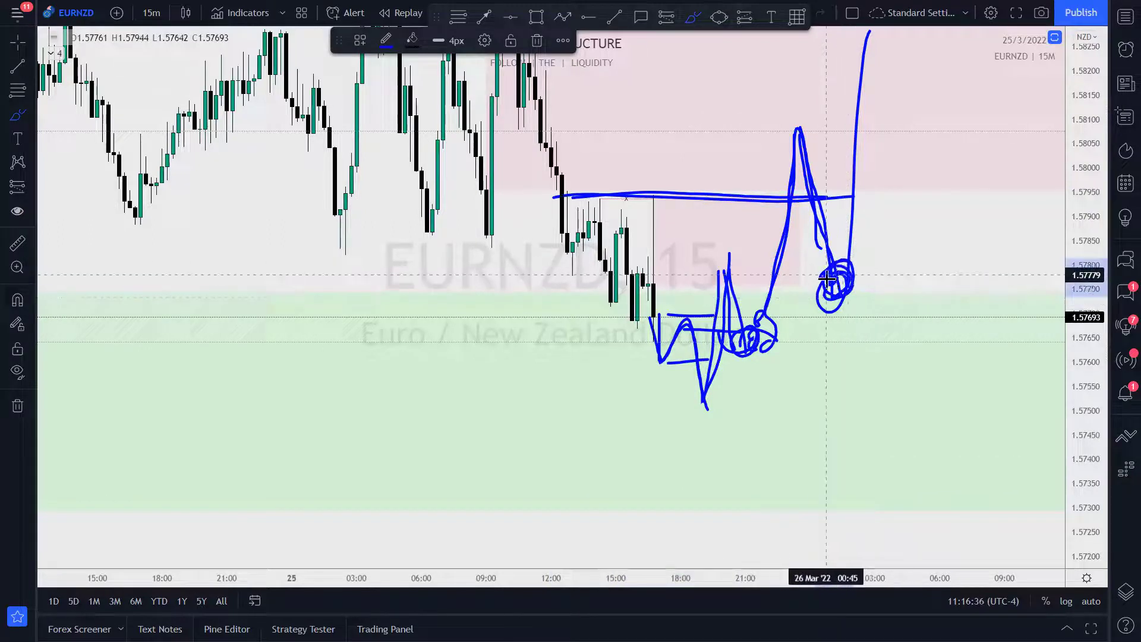
drag(850, 271, 875, 98)
drag(880, 41, 880, 42)
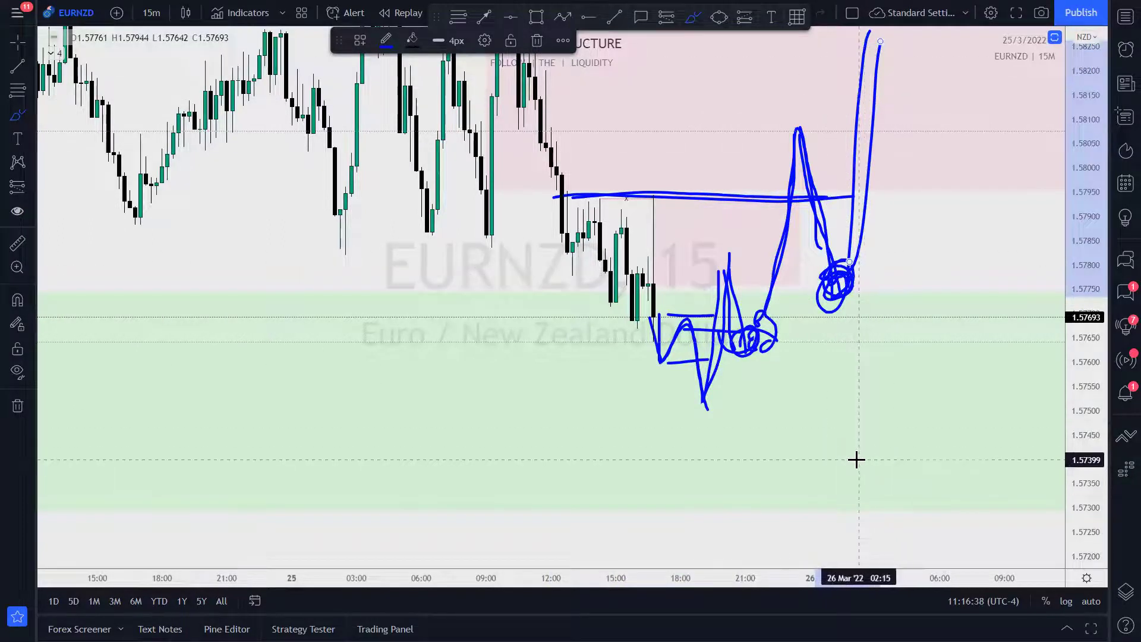
key(Delete)
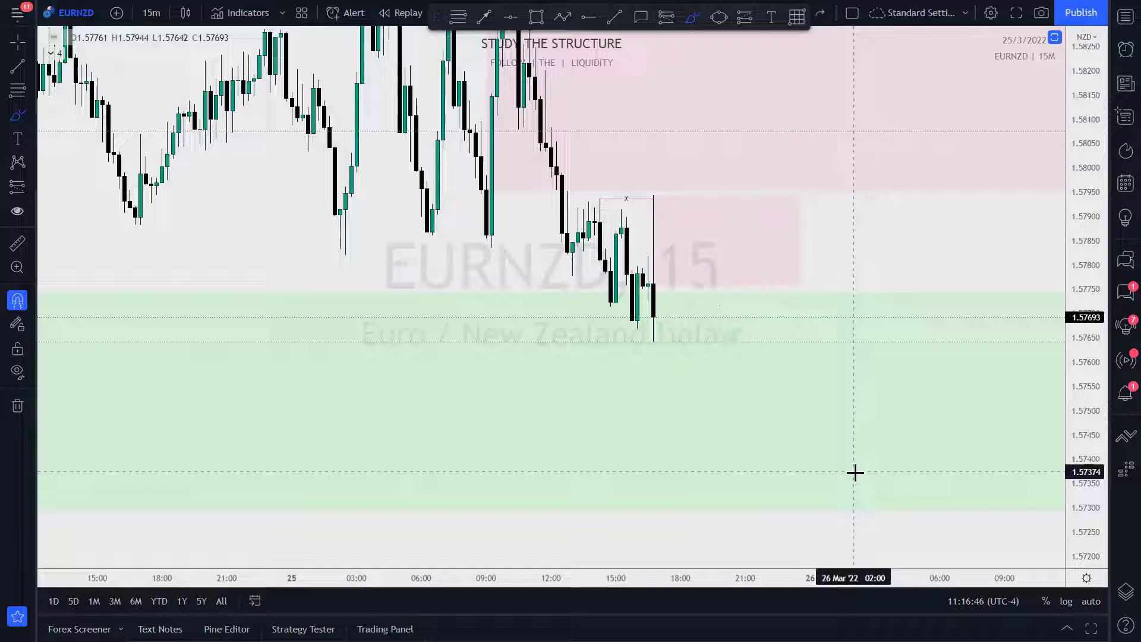
Brush a stepped rally from the last candle to about 1.5864, a level line at the large supply zone's lower edge, and a circled retest below it
scroll(963, 265, down, 3)
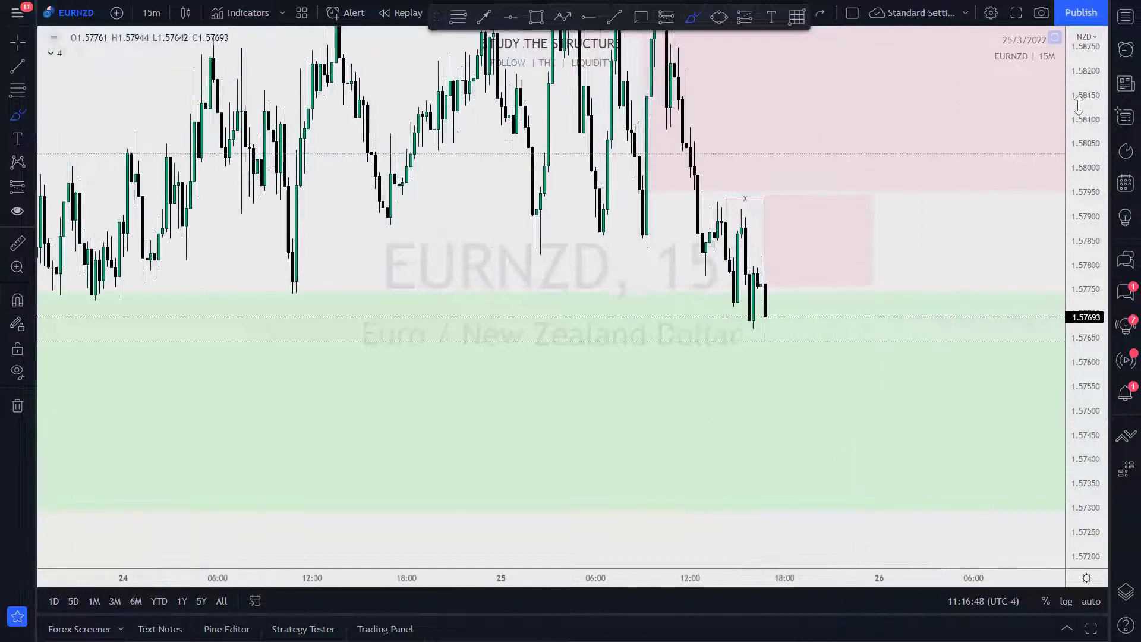
drag(1085, 221, 1085, 244)
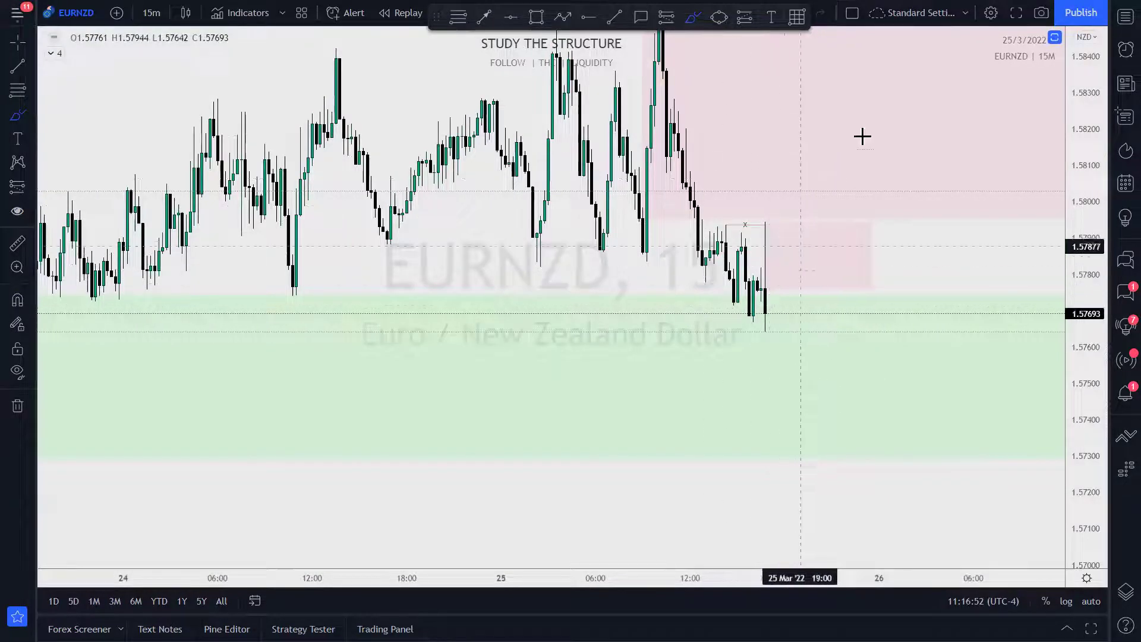
drag(1085, 93, 1087, 215)
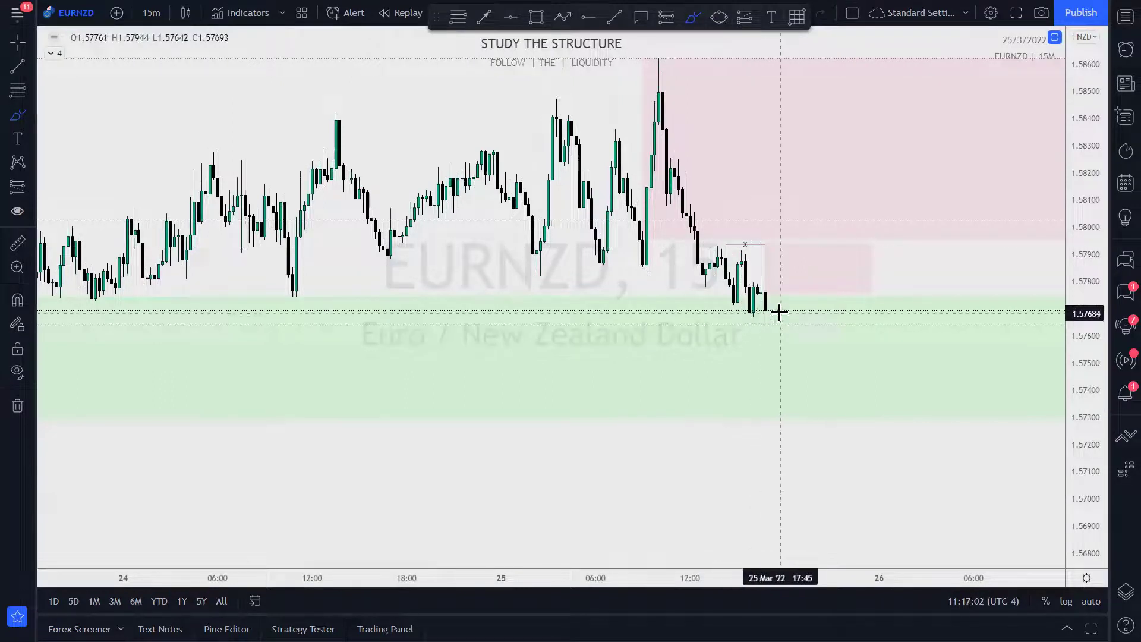
mouse_move(777, 314)
mouse_down()
mouse_move(798, 213)
mouse_move(816, 284)
mouse_move(864, 181)
mouse_move(899, 52)
mouse_up()
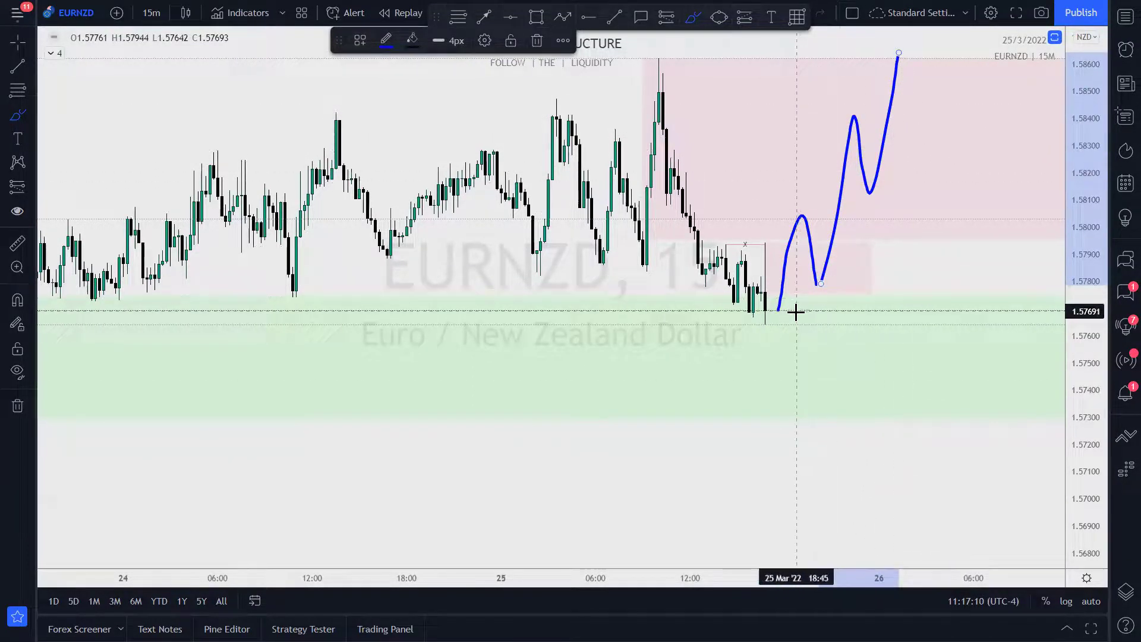
drag(694, 238, 844, 239)
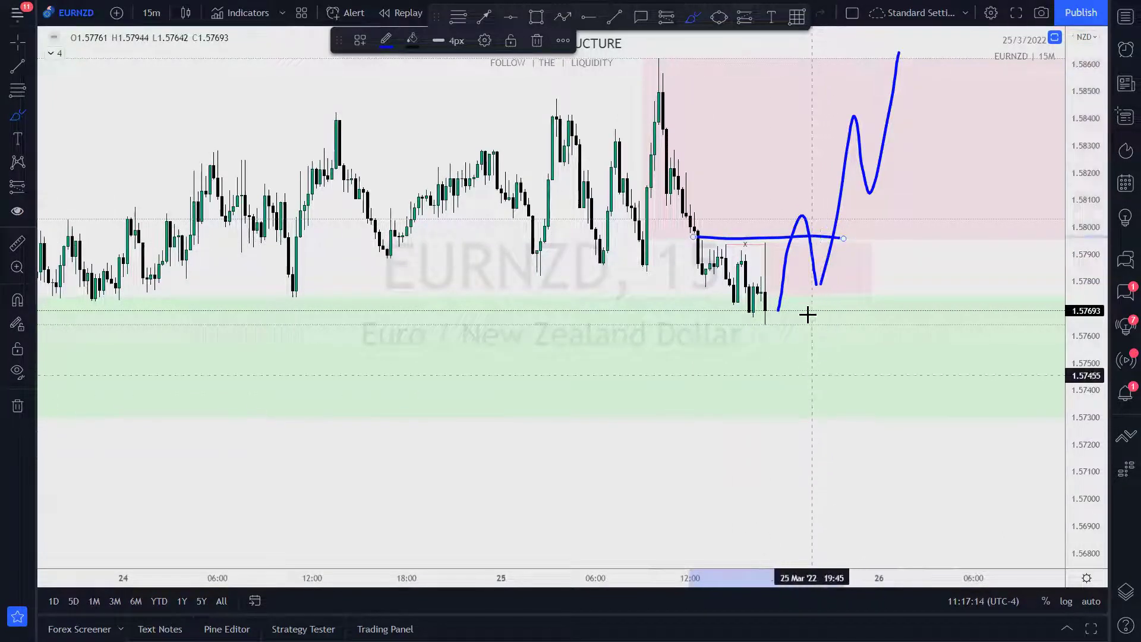
mouse_move(800, 198)
mouse_down()
mouse_move(811, 295)
mouse_move(838, 282)
mouse_move(880, 201)
mouse_move(910, 98)
mouse_up()
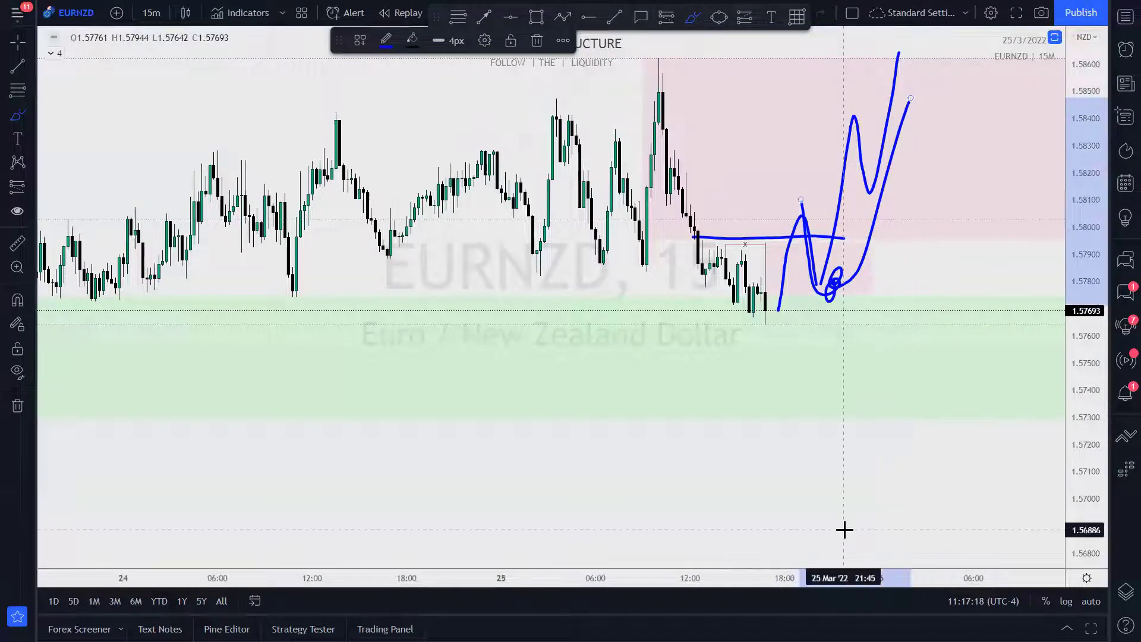
Undo all brush strokes of the stepped rally projection
key(ctrl+z)
key(ctrl+z)
key(ctrl+z)
key(ctrl+z)
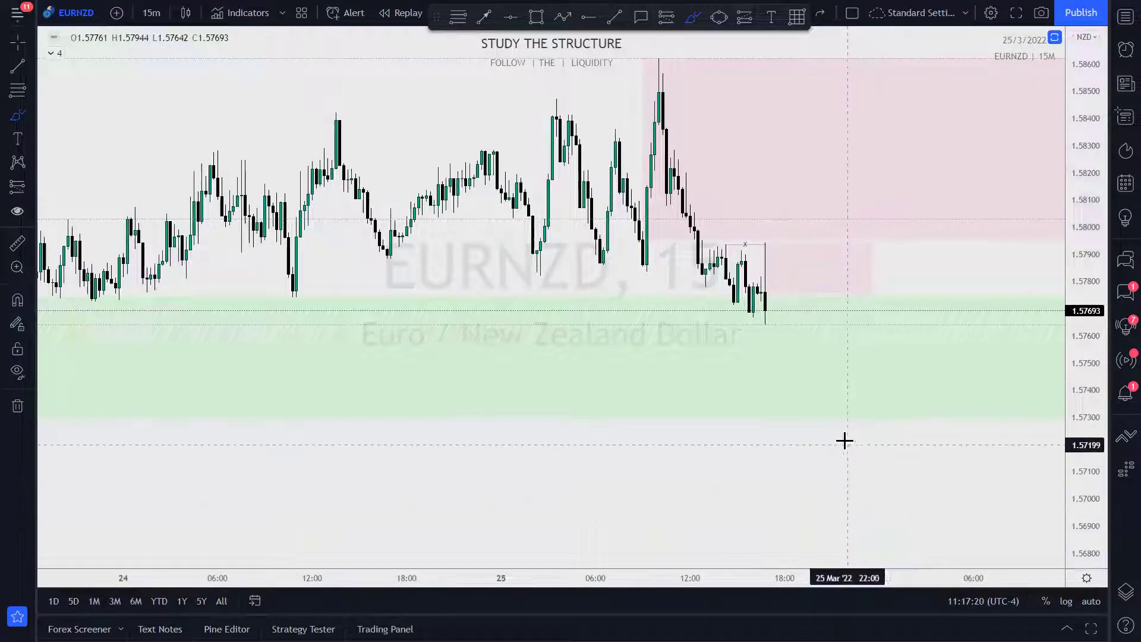
Brush a bearish path via a circled supply retest to about 1.5686, and a bullish path with a break line, circled pullback and arrow to about 1.5855
mouse_move(769, 319)
mouse_down()
mouse_move(780, 382)
mouse_move(815, 400)
mouse_move(843, 256)
mouse_move(833, 285)
mouse_move(843, 280)
mouse_move(879, 536)
mouse_up()
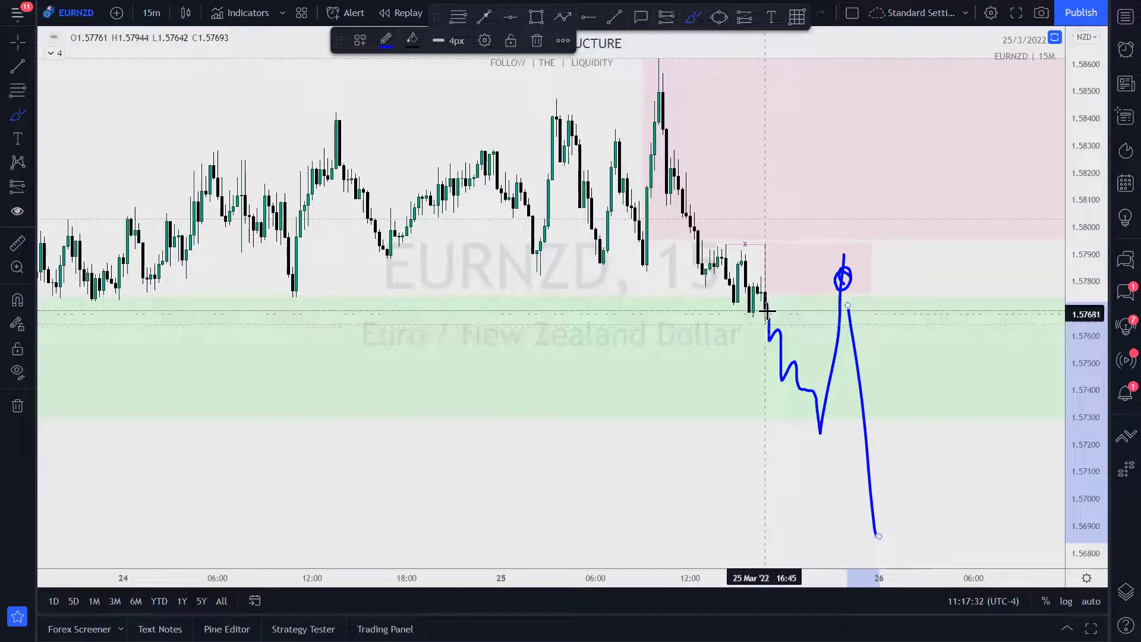
drag(768, 309, 817, 207)
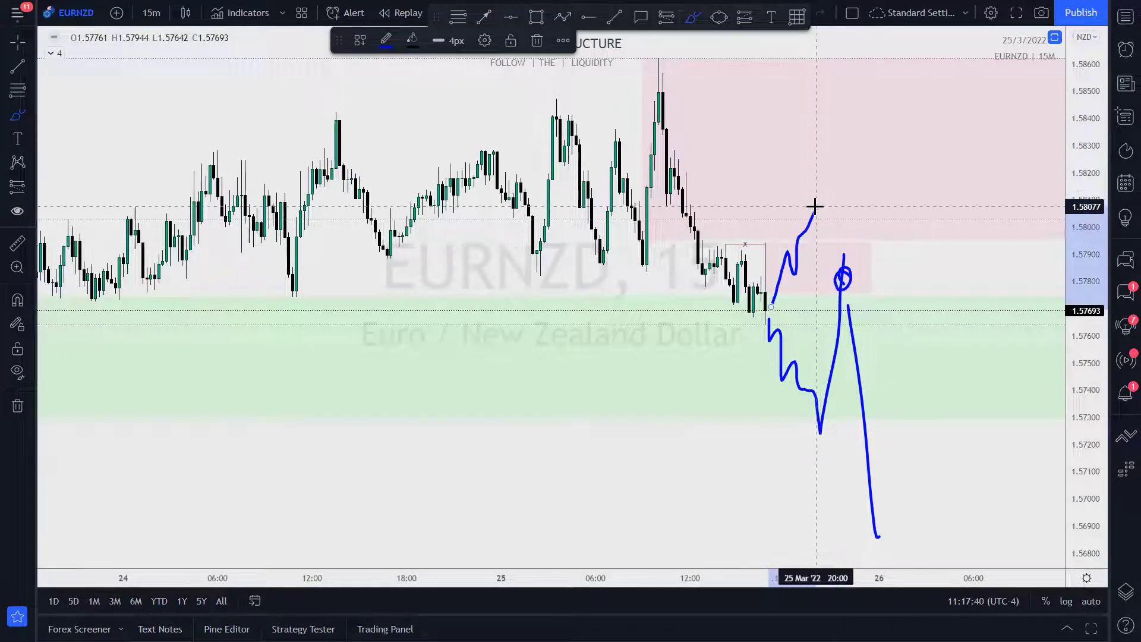
mouse_move(813, 211)
mouse_down()
mouse_move(823, 177)
mouse_move(843, 180)
mouse_move(852, 229)
mouse_up()
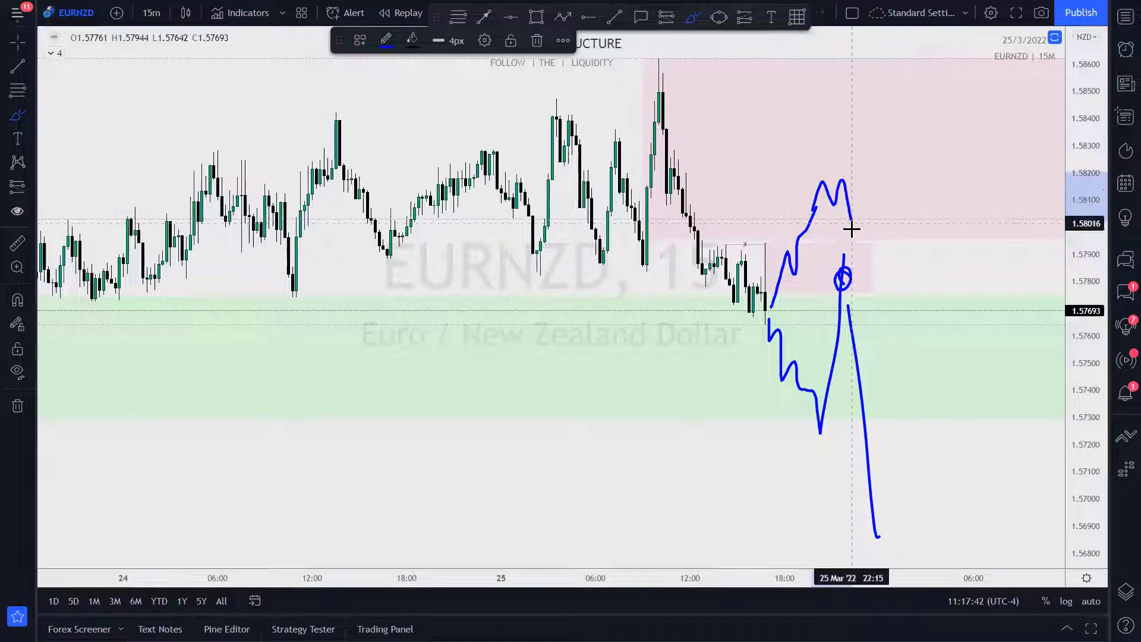
drag(699, 237, 808, 233)
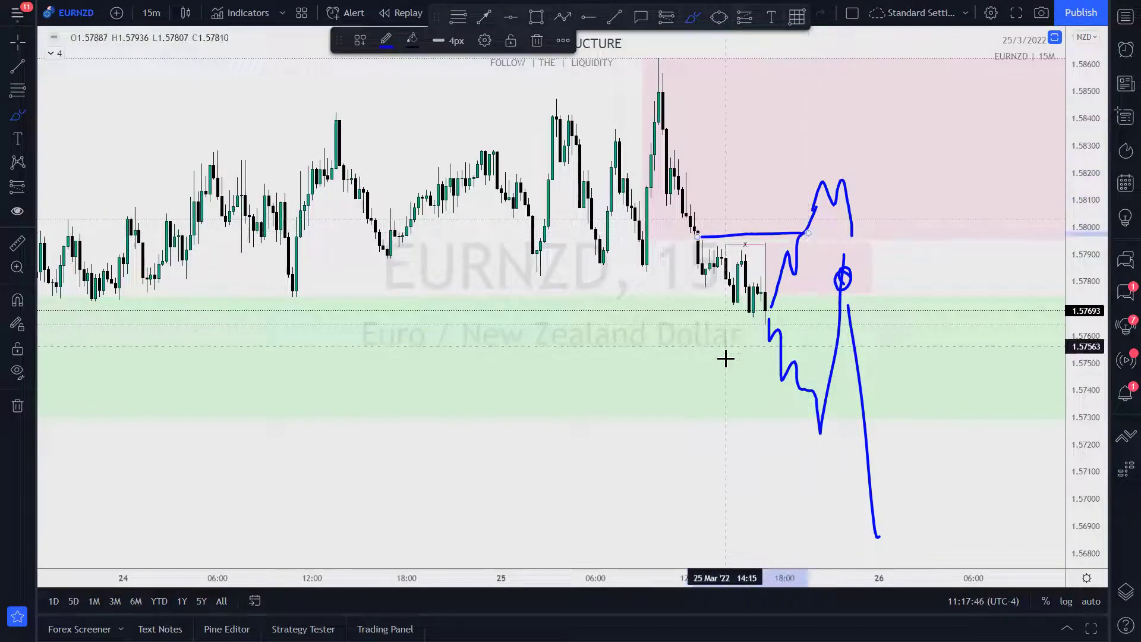
mouse_move(851, 235)
mouse_down()
mouse_move(876, 298)
mouse_move(904, 216)
mouse_move(912, 89)
mouse_move(934, 145)
mouse_up()
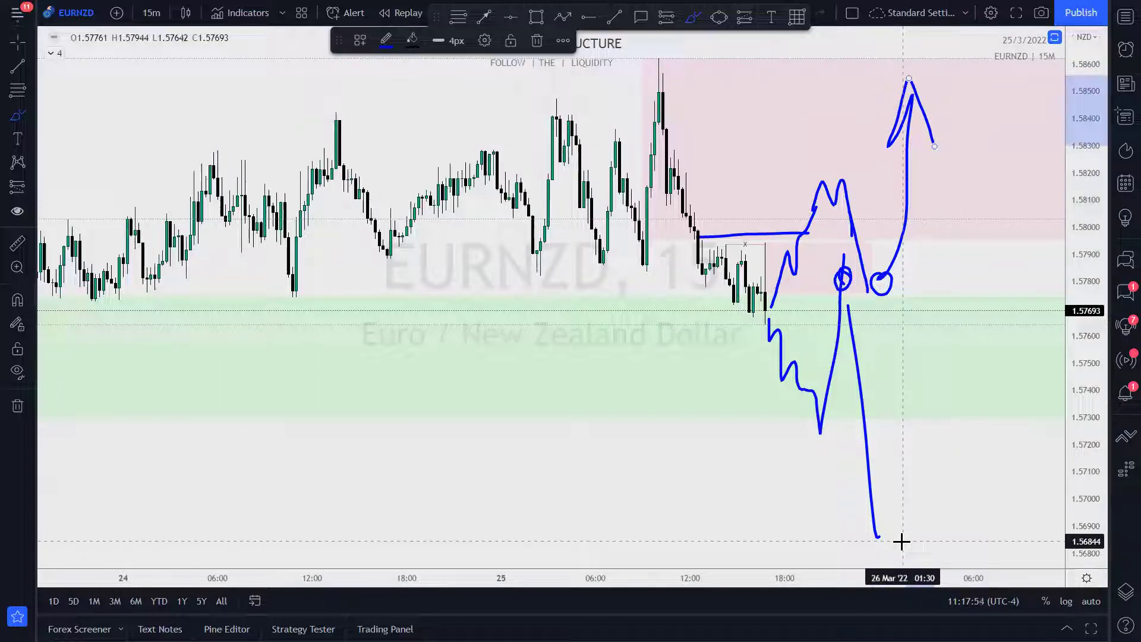
mouse_move(860, 268)
mouse_down()
mouse_move(861, 296)
mouse_move(871, 255)
mouse_move(864, 261)
mouse_up()
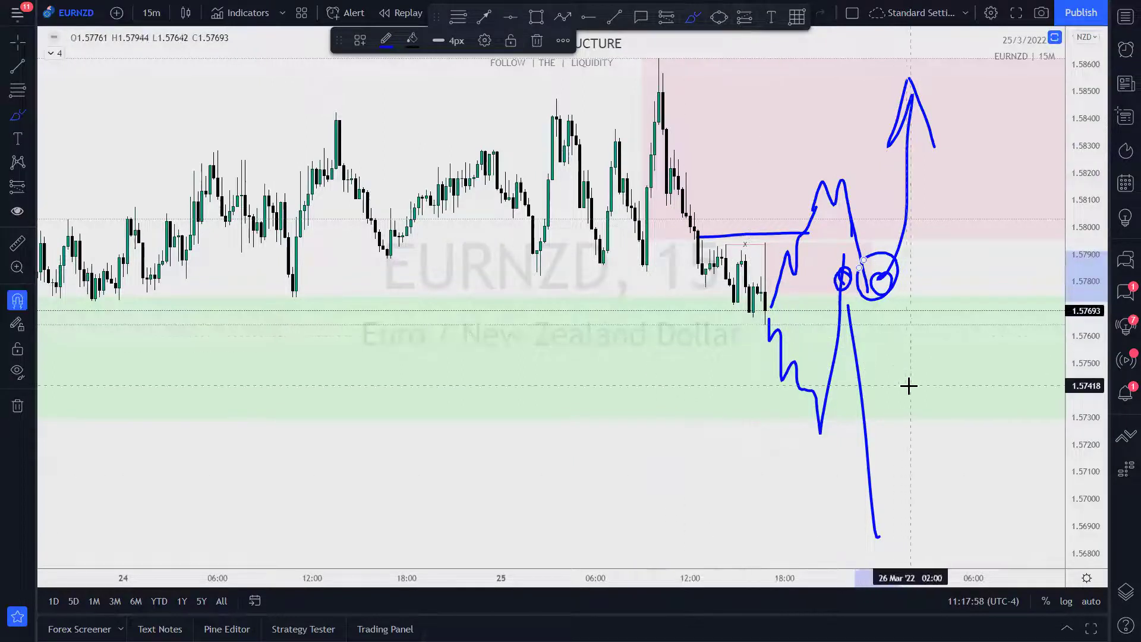
Undo the bullish path's brush strokes and the bearish path's final drop
key(ctrl+z)
key(ctrl+z)
key(ctrl+z)
key(ctrl+z)
key(ctrl+z)
key(ctrl+z)
key(ctrl+z)
key(ctrl+z)
key(ctrl+z)
key(ctrl+z)
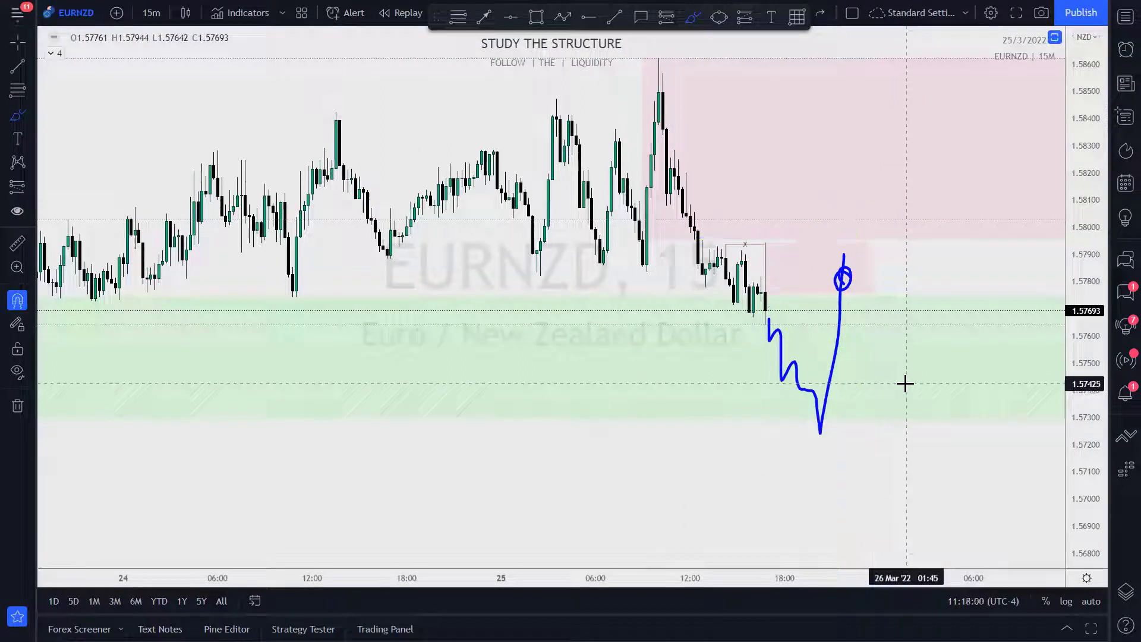